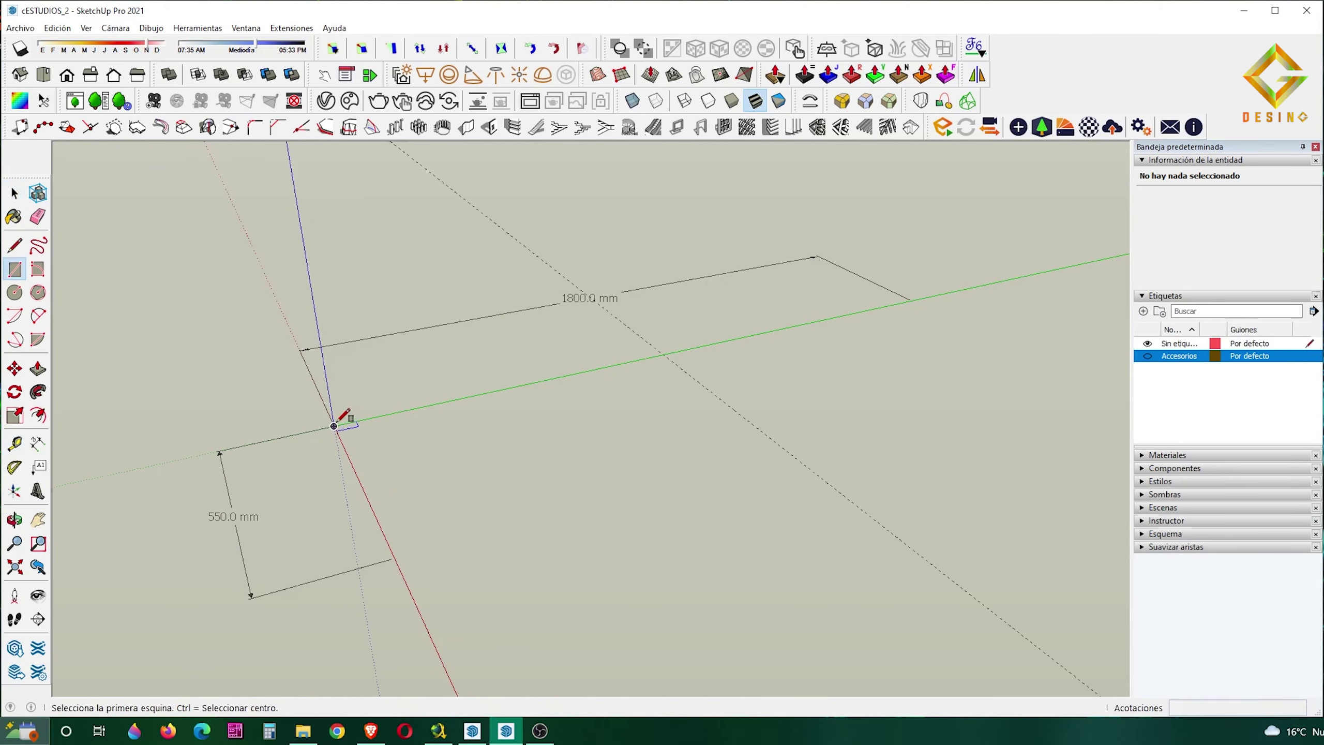
Draw a short line across the flat grey rectangle
scroll(427, 509, up, 2)
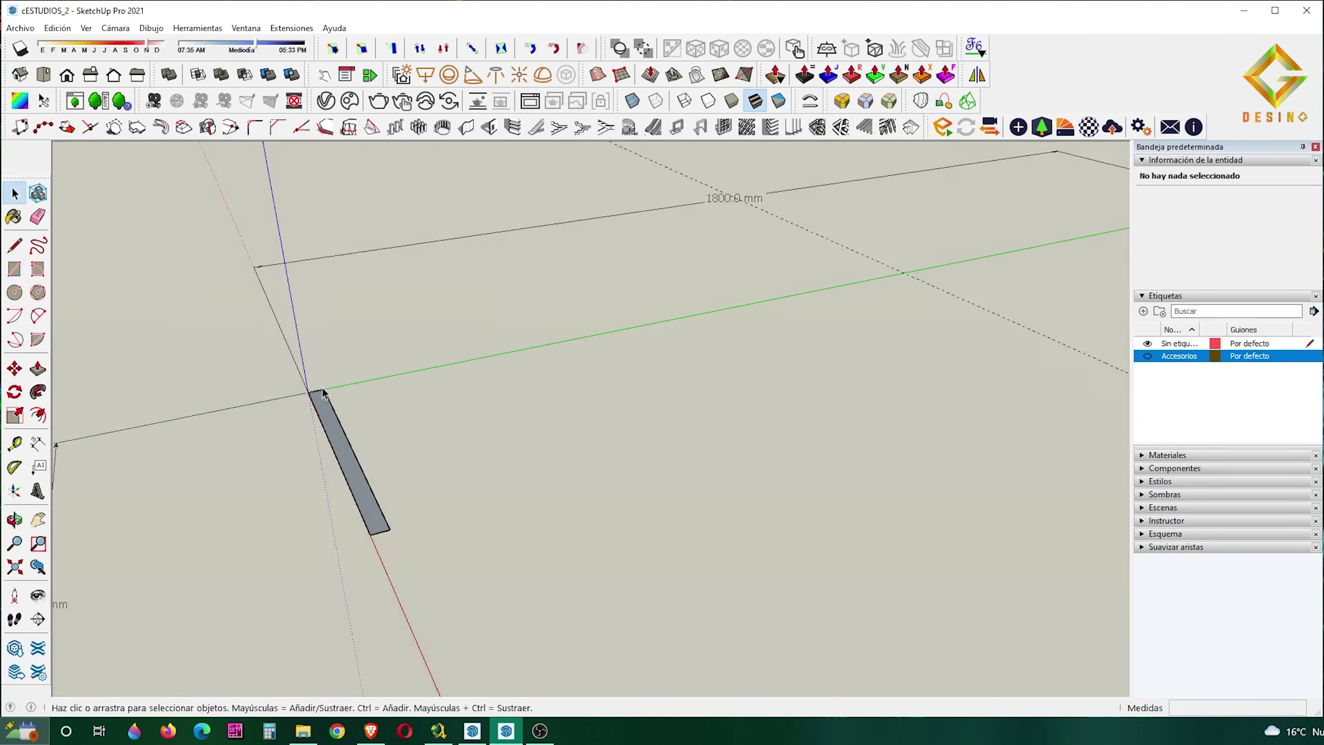
scroll(349, 443, up, 3)
scroll(294, 396, up, 2)
key(l)
text(4)
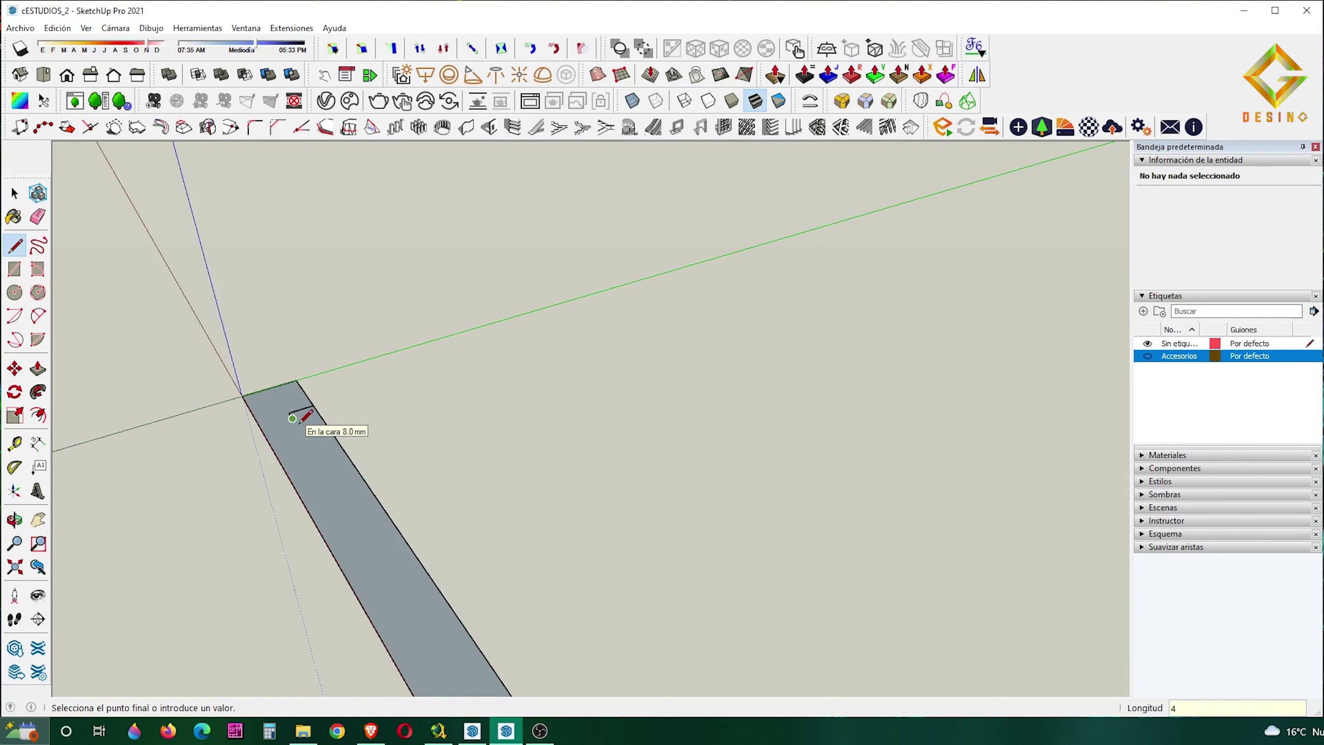
key(Return)
scroll(297, 417, down, 2)
key(space)
scroll(306, 416, down, 2)
scroll(312, 428, down, 2)
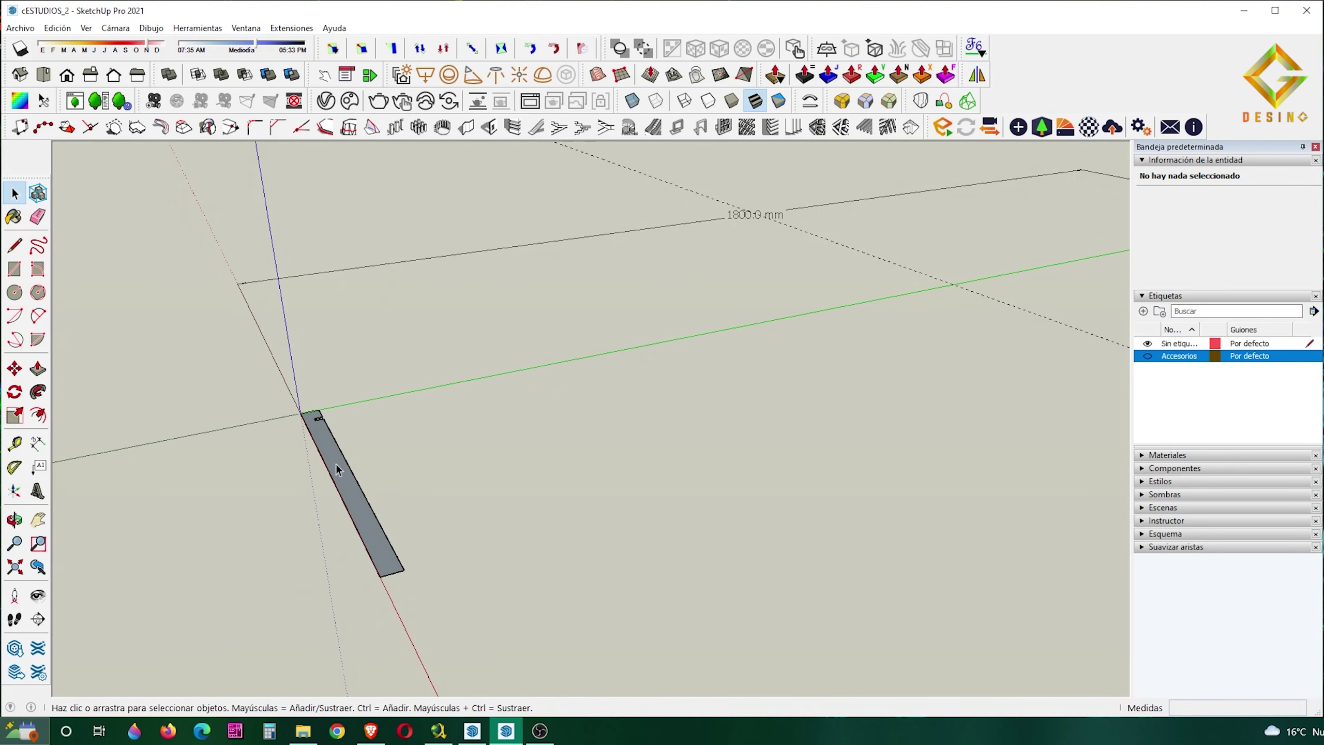
scroll(323, 472, down, 2)
Push/Pull the grey face up into a thin upright board and make it a group
key(p)
scroll(290, 448, down, 1)
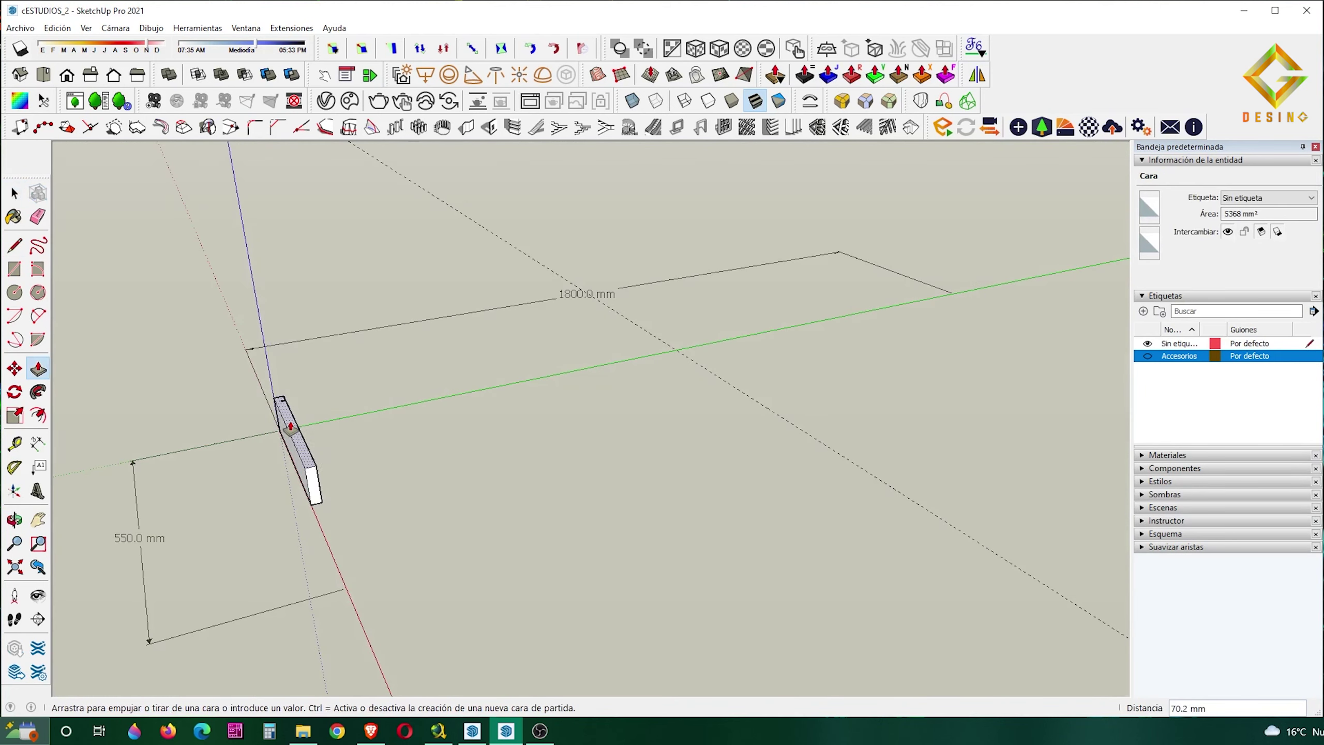
click(289, 448)
right_click(352, 516)
click(401, 298)
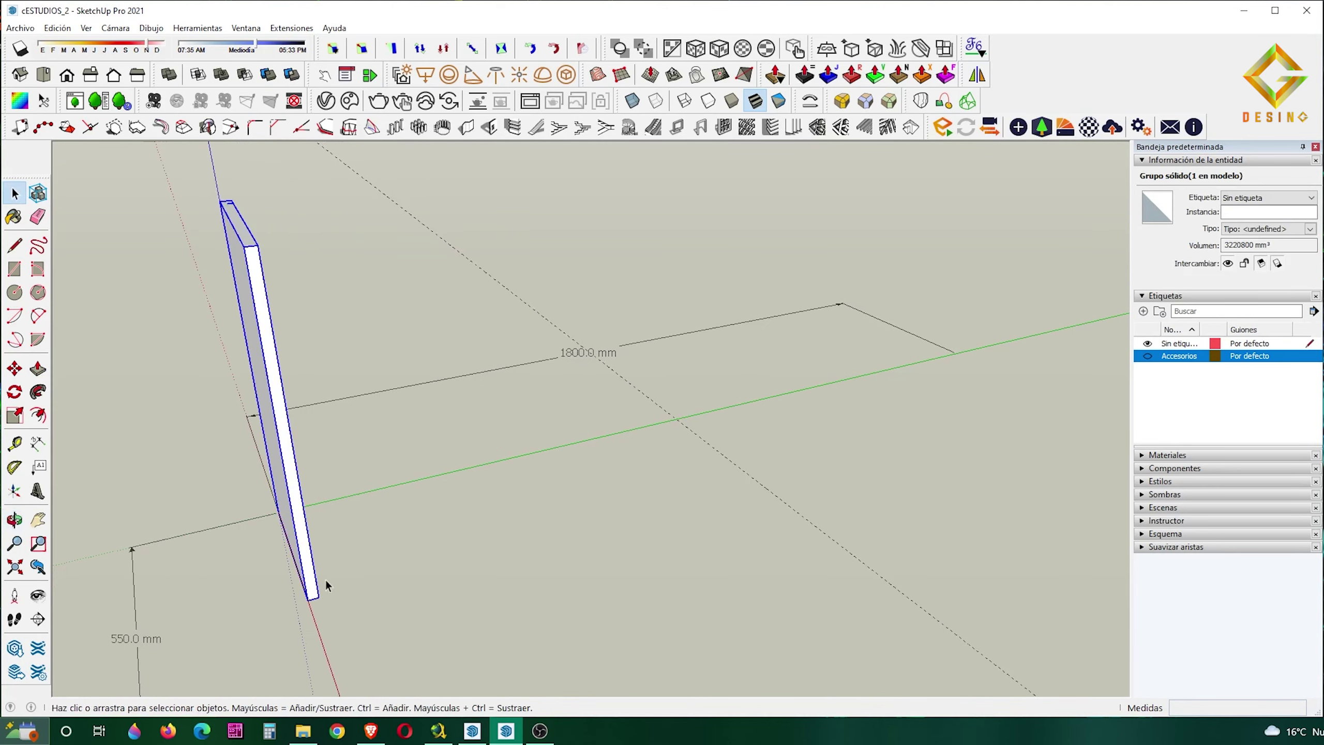
Copy the side board to the right as the second side
click(319, 597)
key(ctrl)
click(753, 487)
middle_drag(753, 488, 680, 496)
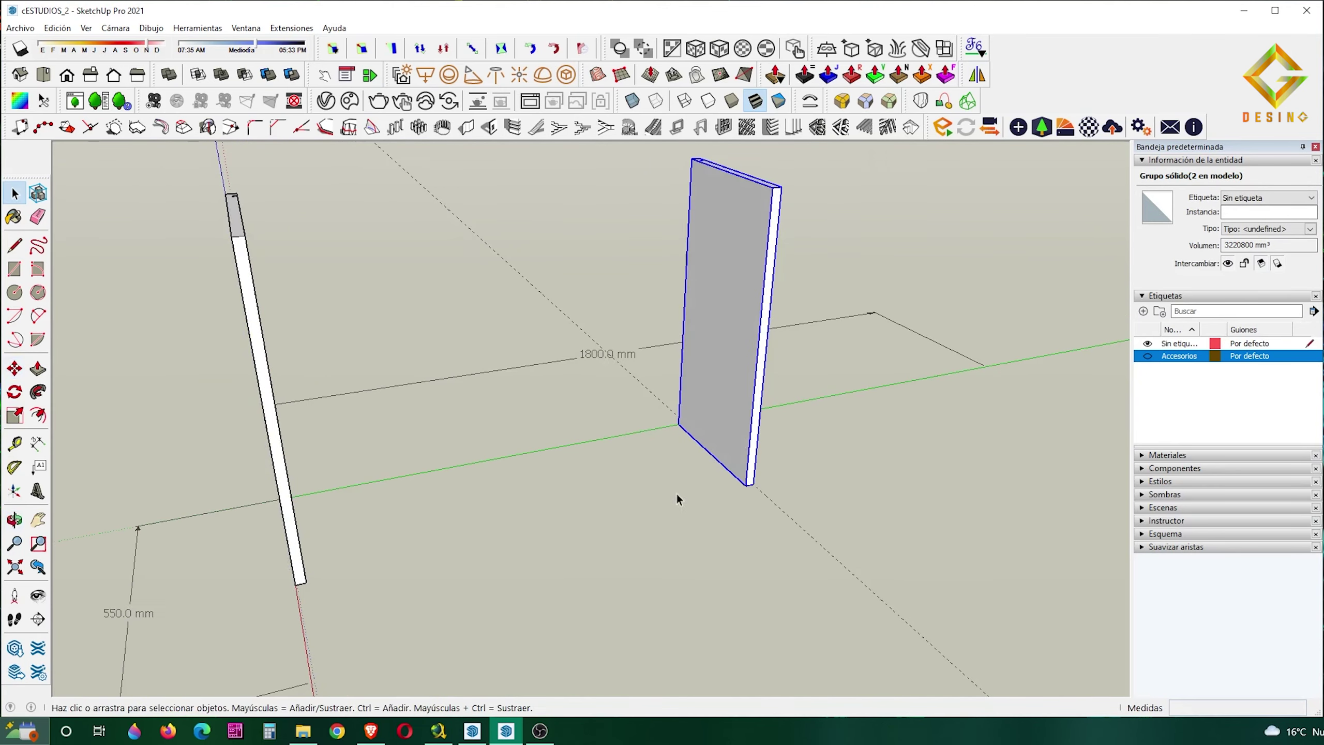
key(space)
right_click(740, 436)
middle_drag(787, 296, 697, 478)
Rotate a copy of the board 90° to lie flat as the bottom
key(q)
click(744, 498)
key(ctrl)
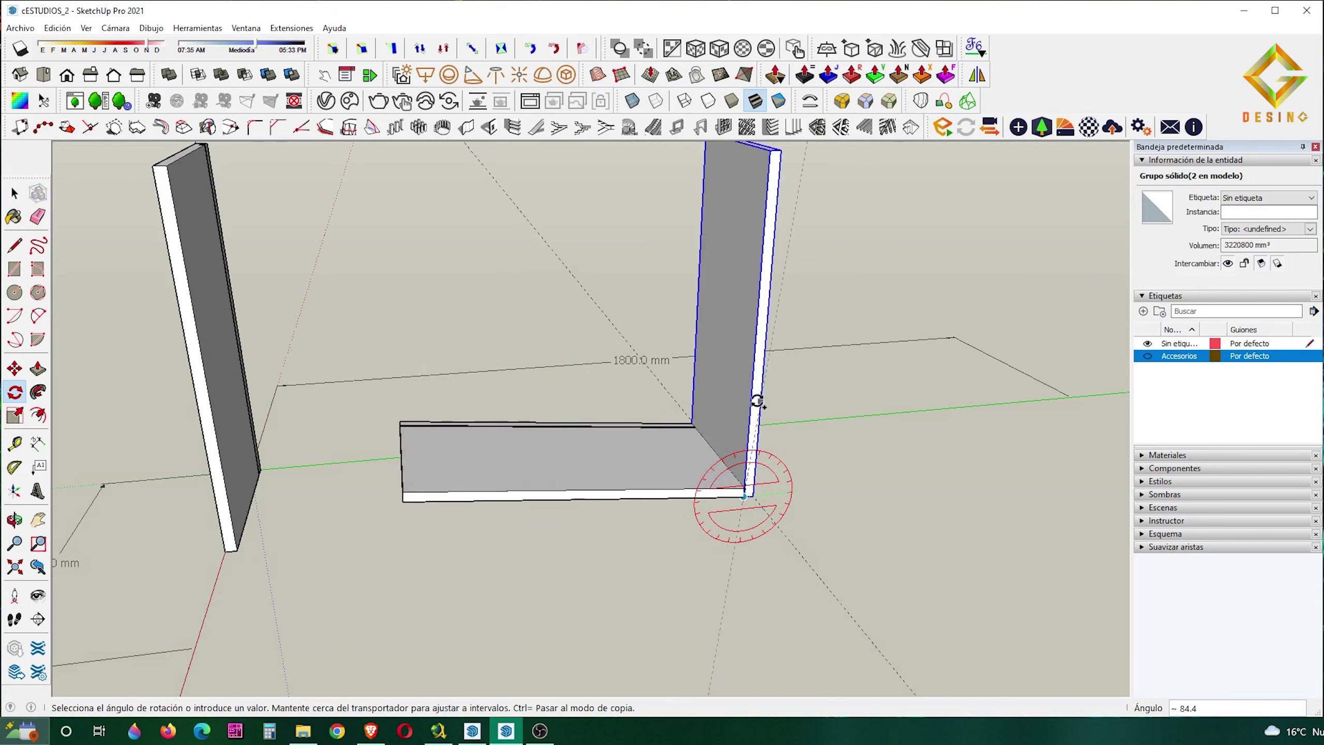
click(759, 399)
middle_drag(759, 399, 680, 484)
double_click(538, 497)
scroll(538, 496, up, 3)
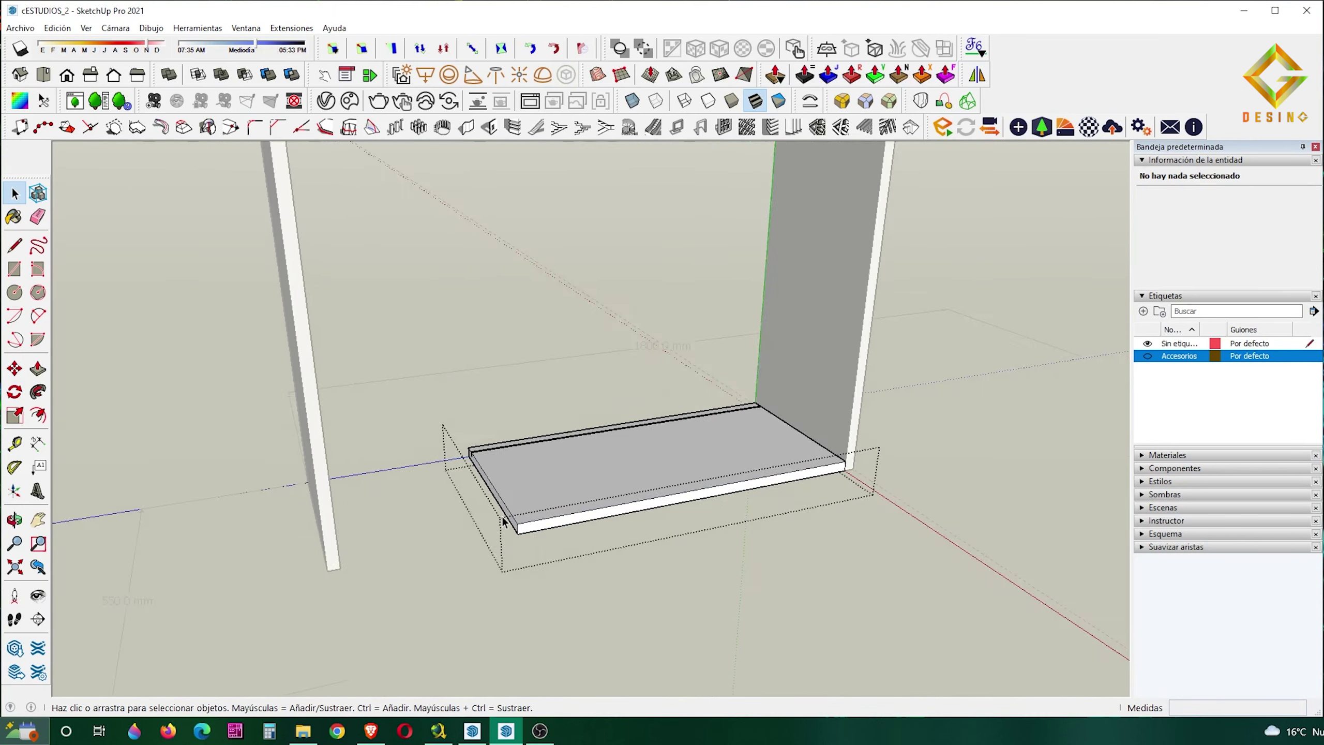
middle_drag(511, 532, 527, 599)
scroll(526, 598, down, 5)
click(685, 449)
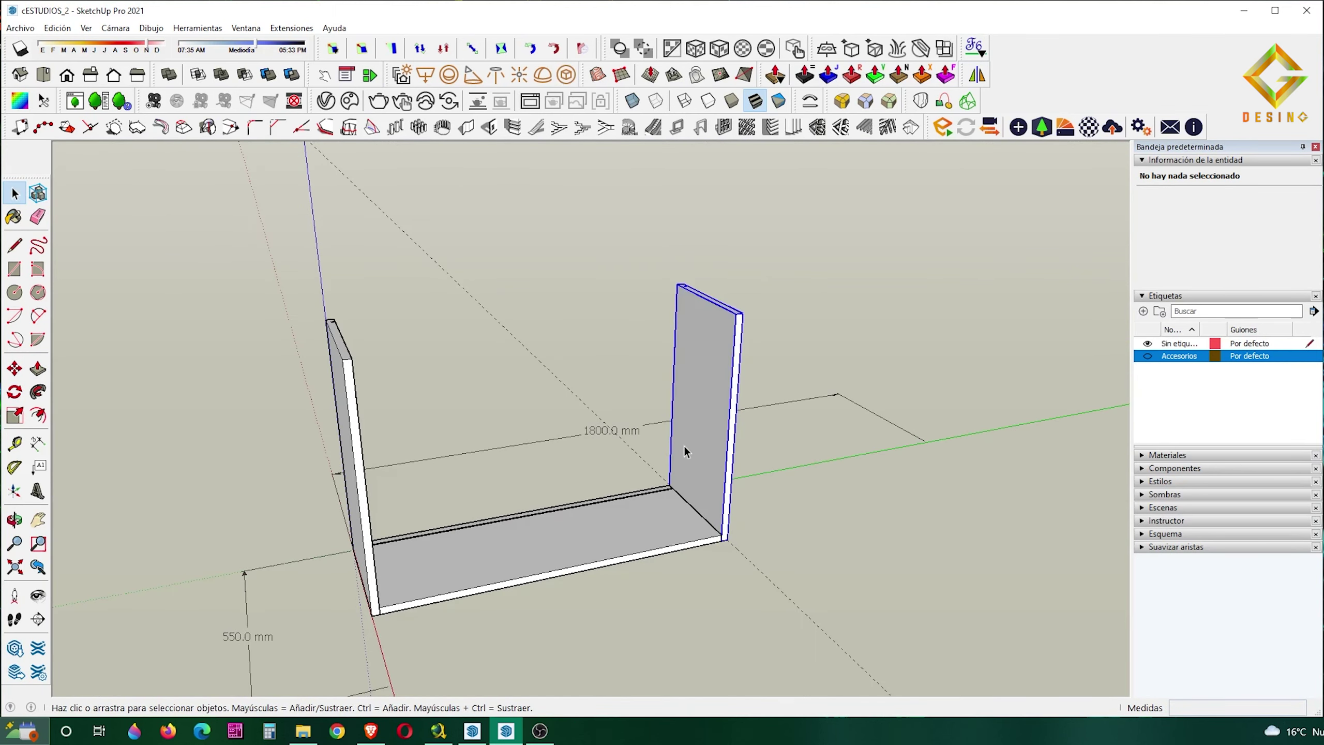
right_click(702, 437)
key(Escape)
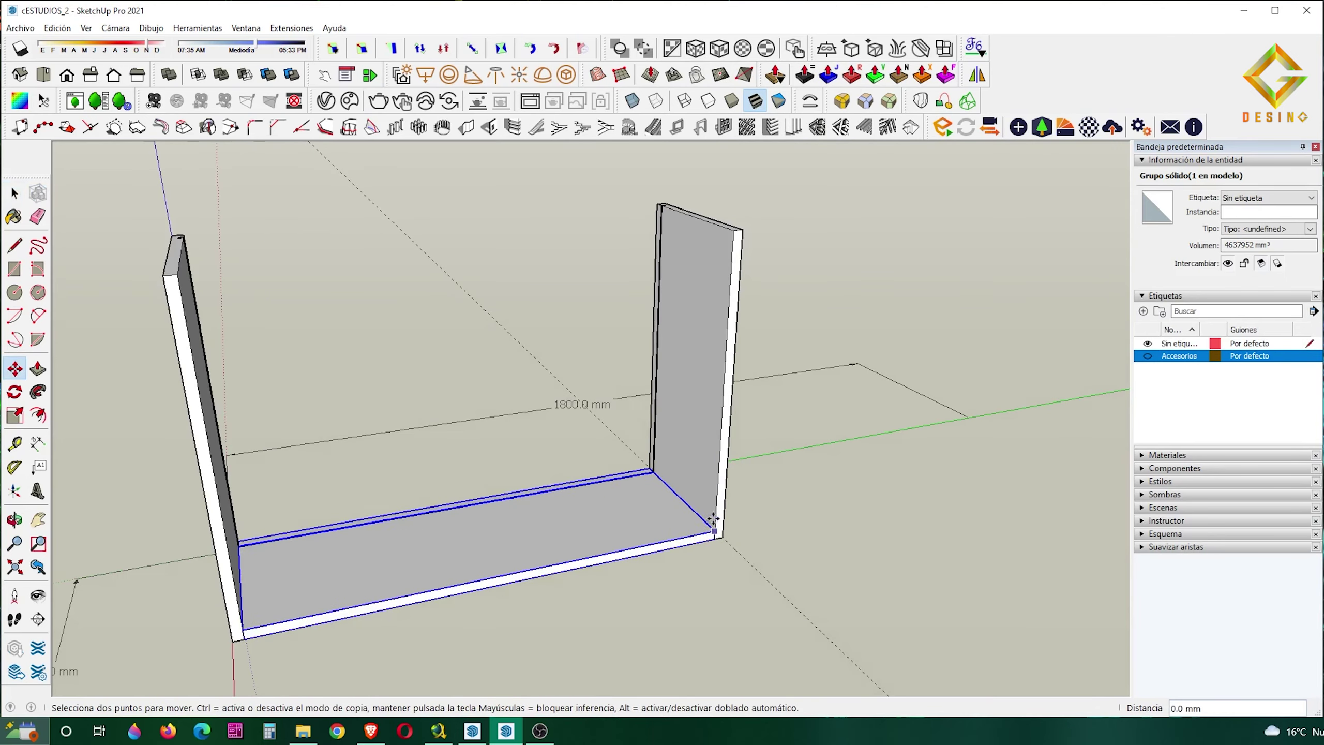
Check the new top board and orbit to view the carcass front
right_click(331, 318)
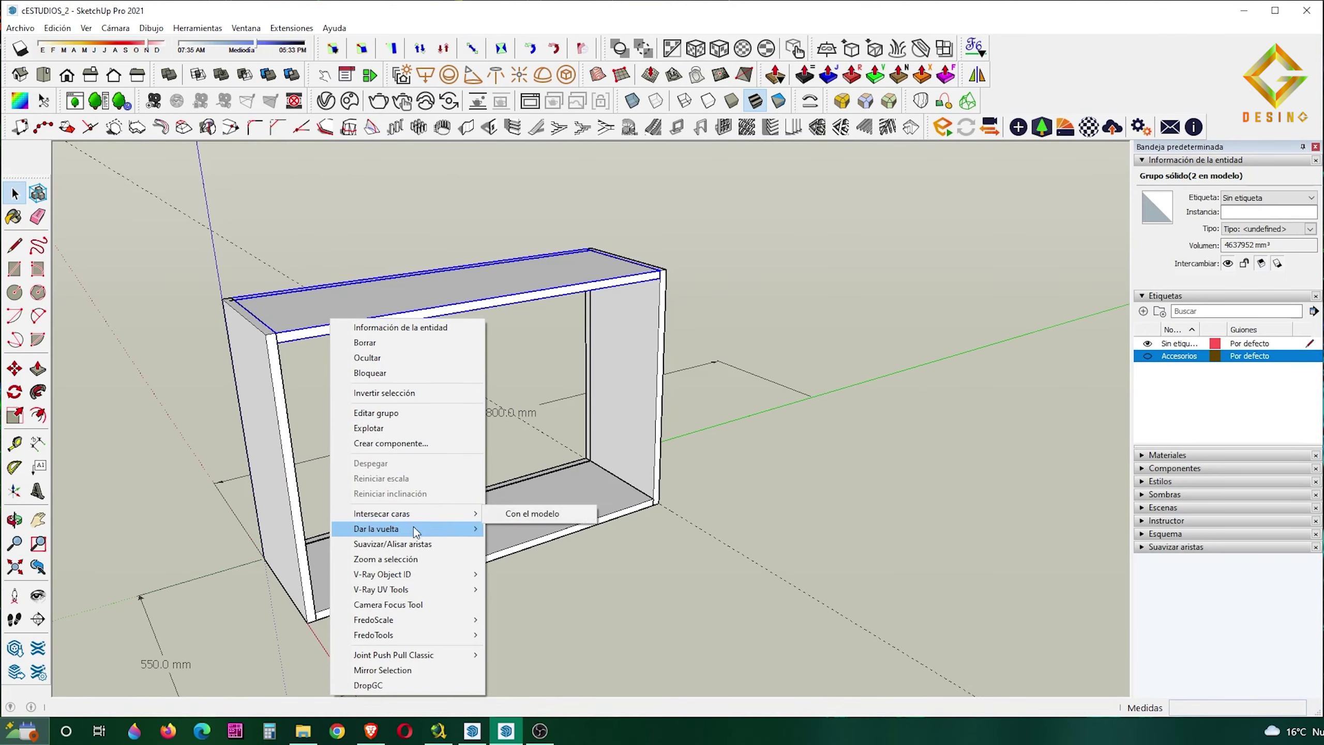
key(Escape)
click(423, 482)
middle_drag(423, 482, 753, 441)
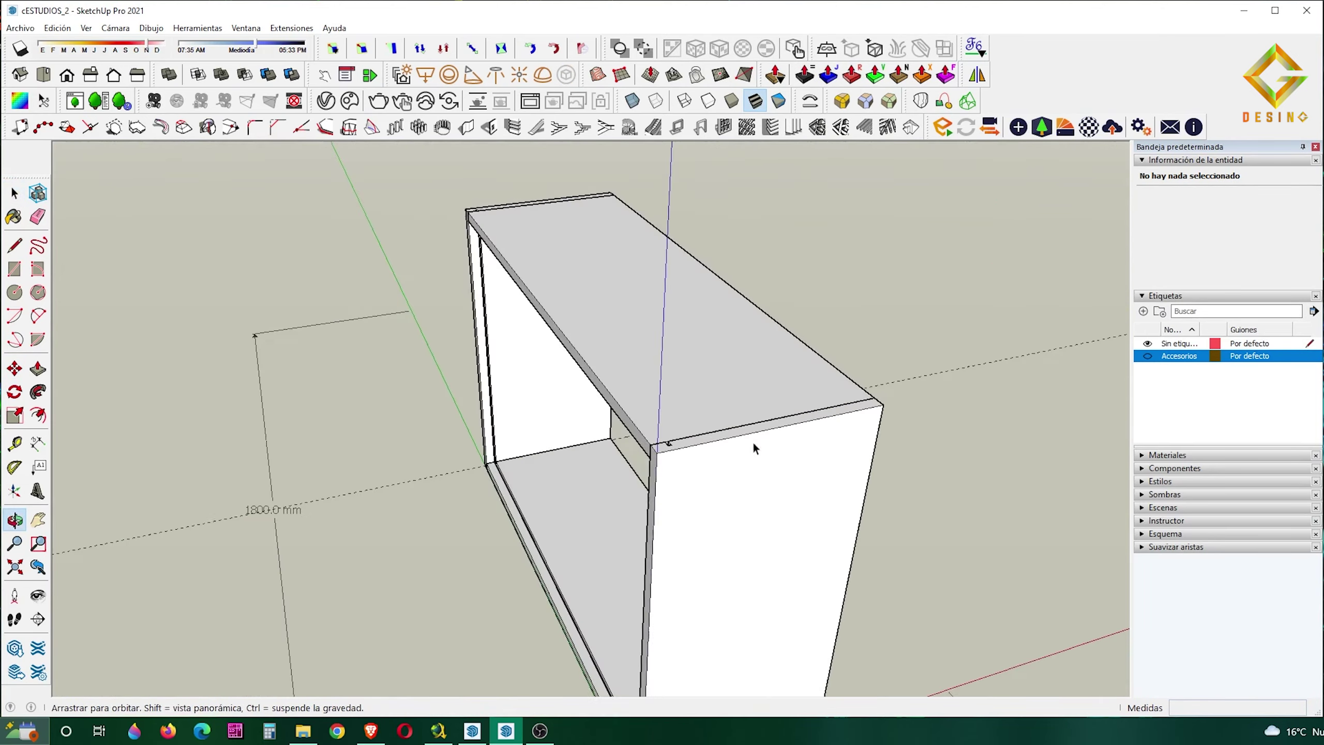
scroll(753, 441, down, 5)
drag(582, 367, 479, 262)
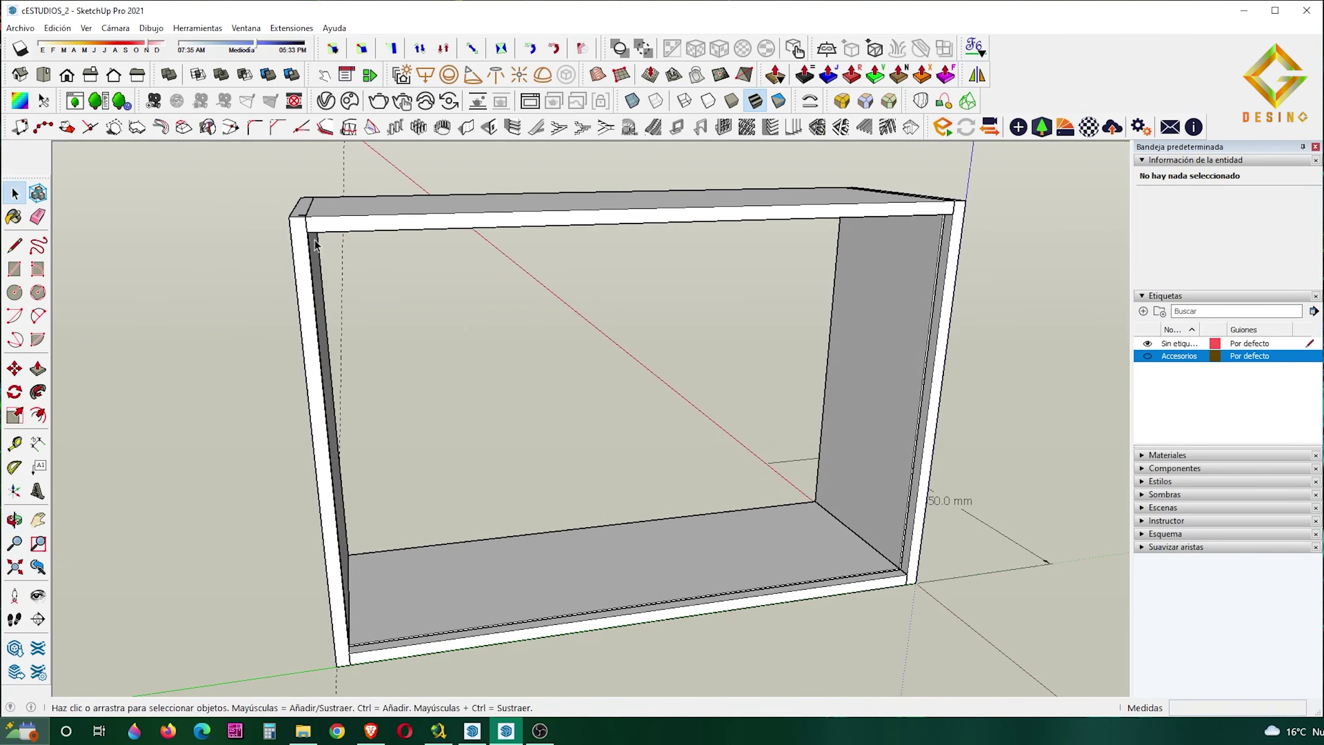
Group all the boards and draw a rectangle across the whole box face
key(ctrl+a)
right_click(889, 485)
click(937, 256)
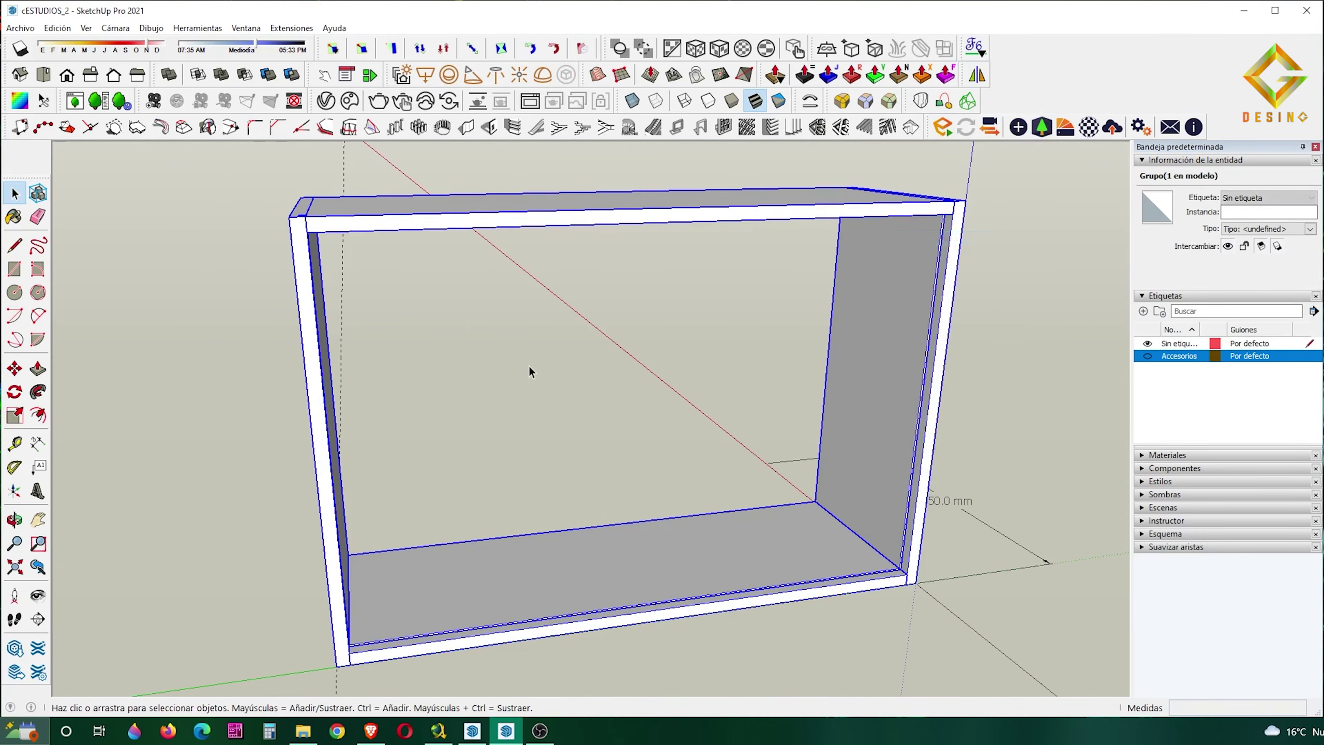
key(r)
click(291, 219)
click(910, 583)
Offset the rectangle 11 mm inward and erase the outer border face
key(f)
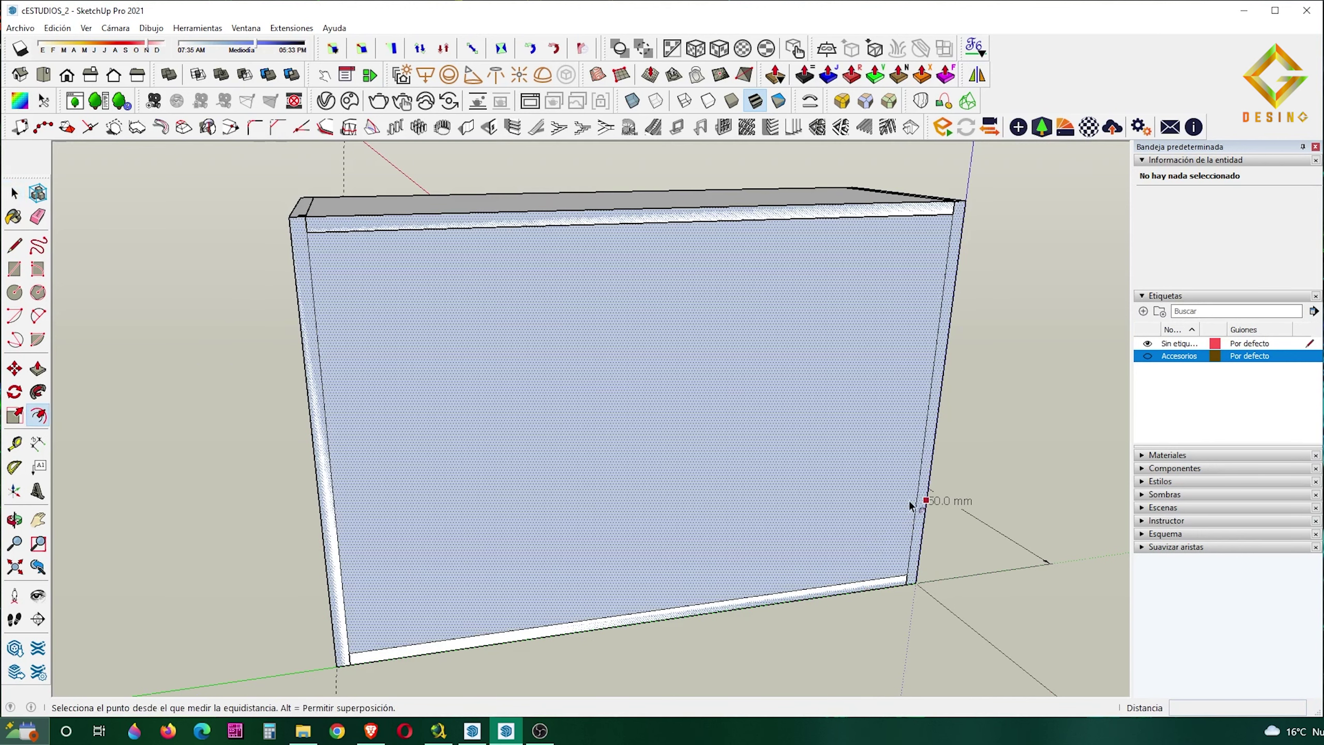
click(925, 490)
text(11)
key(Return)
click(923, 522)
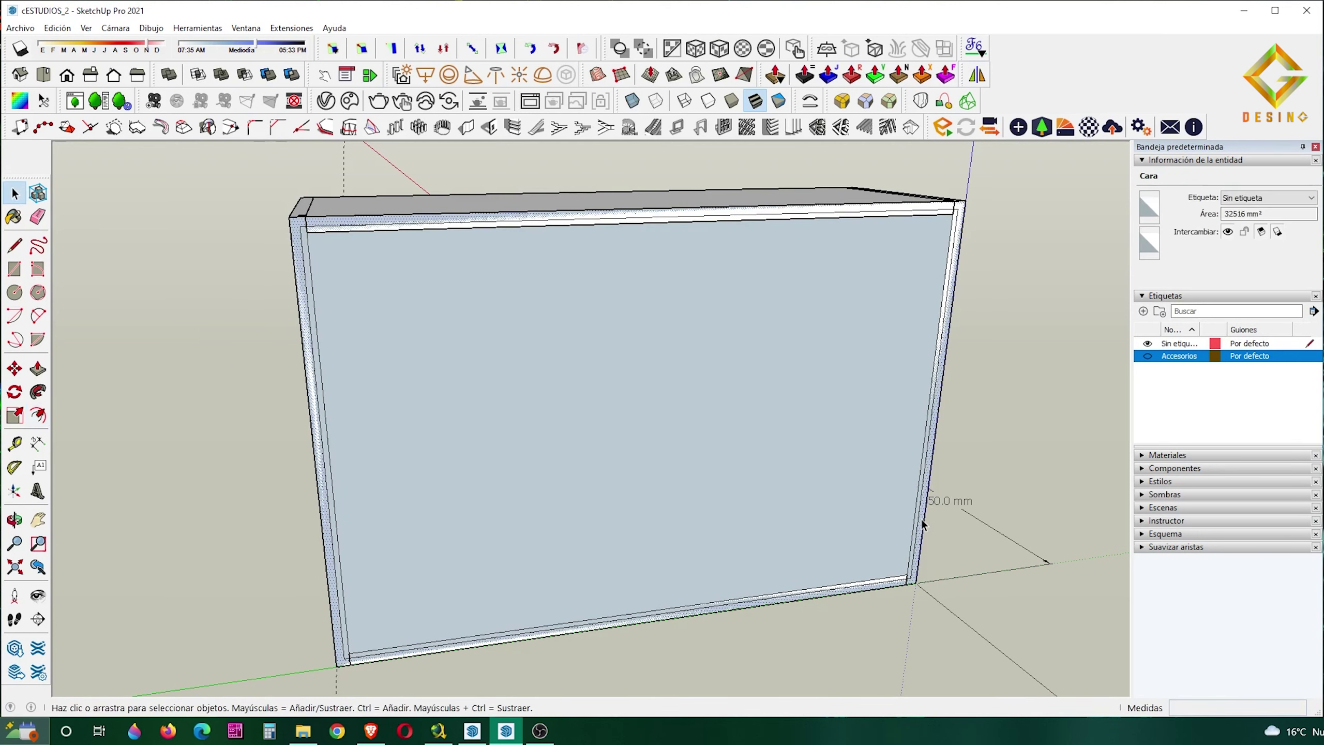
right_click(922, 524)
click(964, 260)
Extrude the inner face into a thin panel and make it its own group
middle_drag(955, 438, 620, 451)
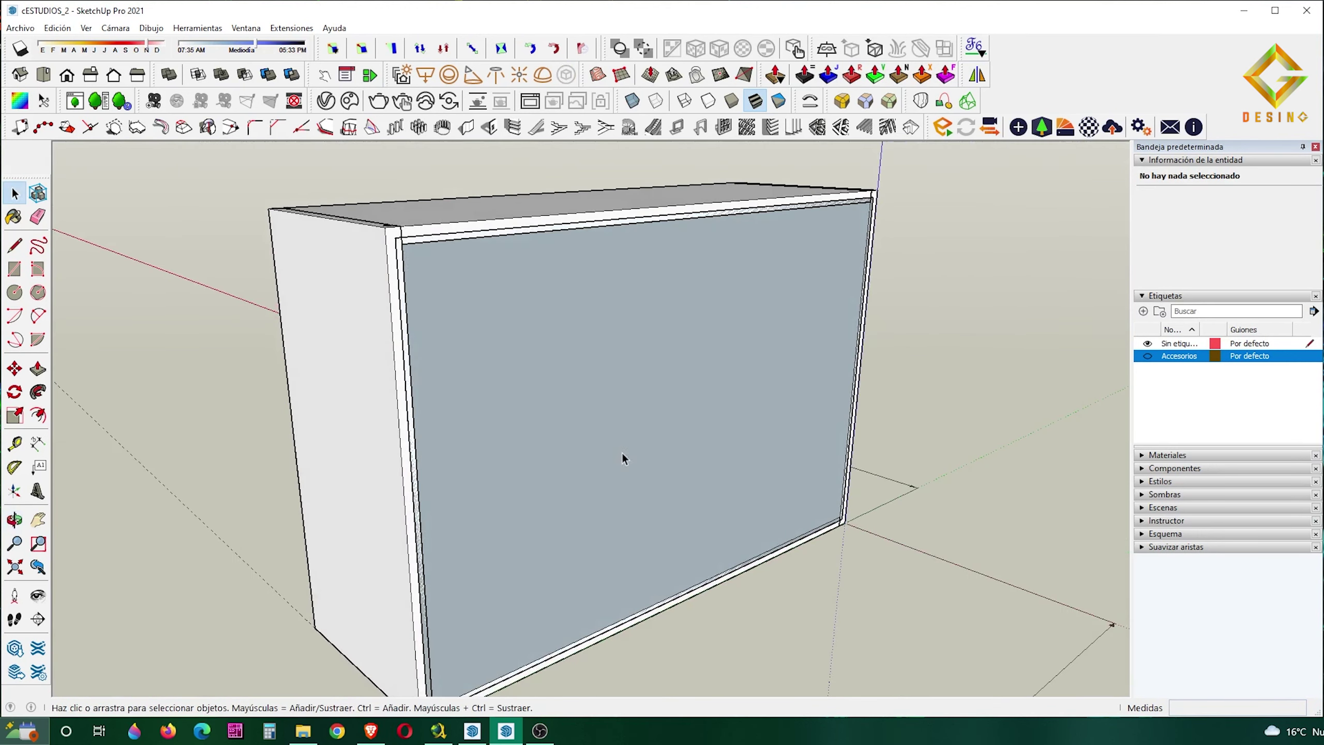
click(621, 451)
key(p)
key(Escape)
key(space)
triple_click(576, 430)
right_click(576, 430)
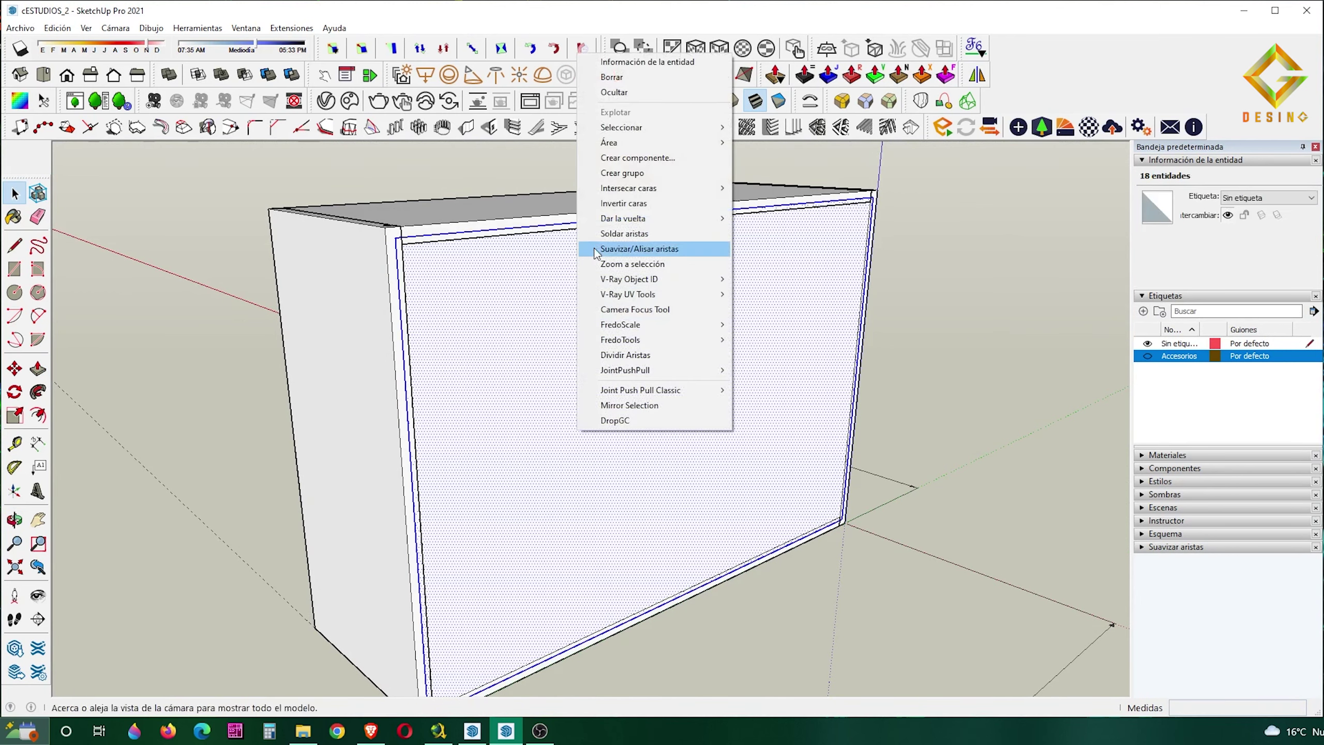
click(652, 177)
Move the back panel along the red axis into the rear of the box
mouse_move(652, 178)
middle_down()
mouse_move(459, 308)
mouse_move(395, 556)
middle_up()
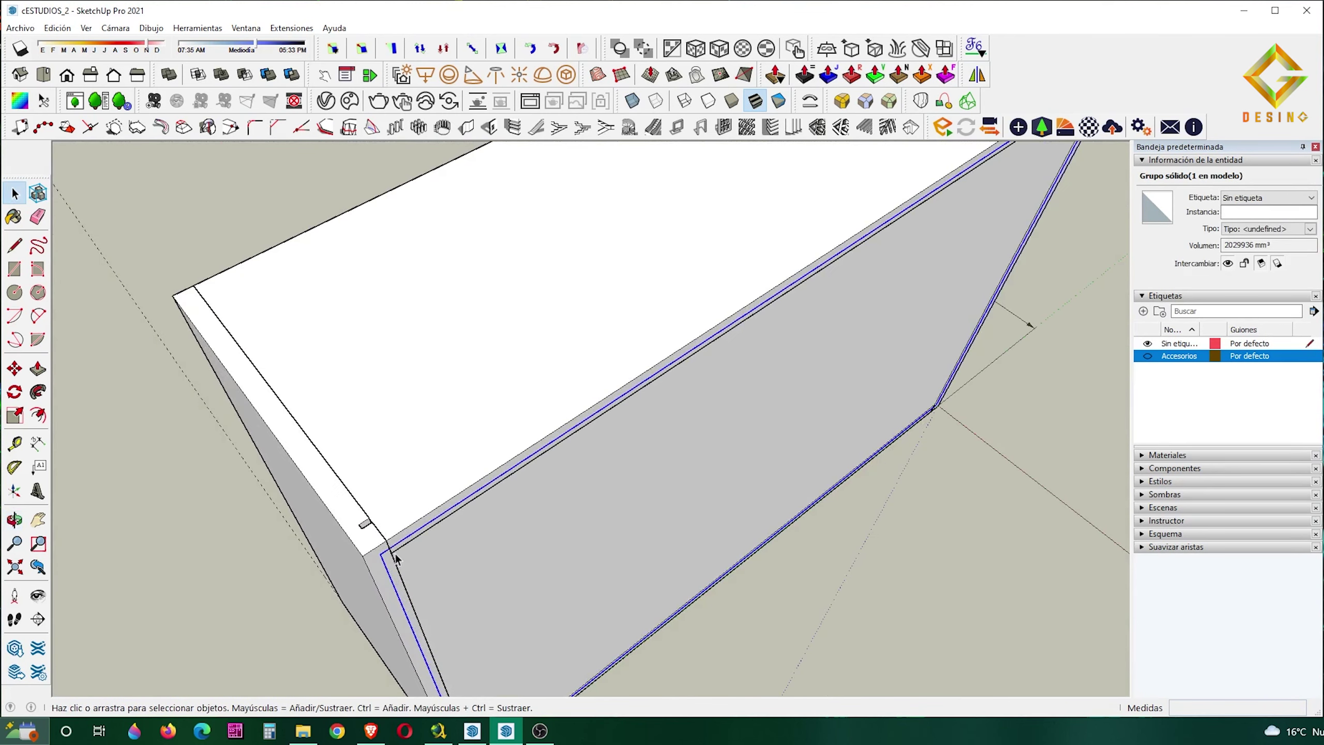
click(435, 561)
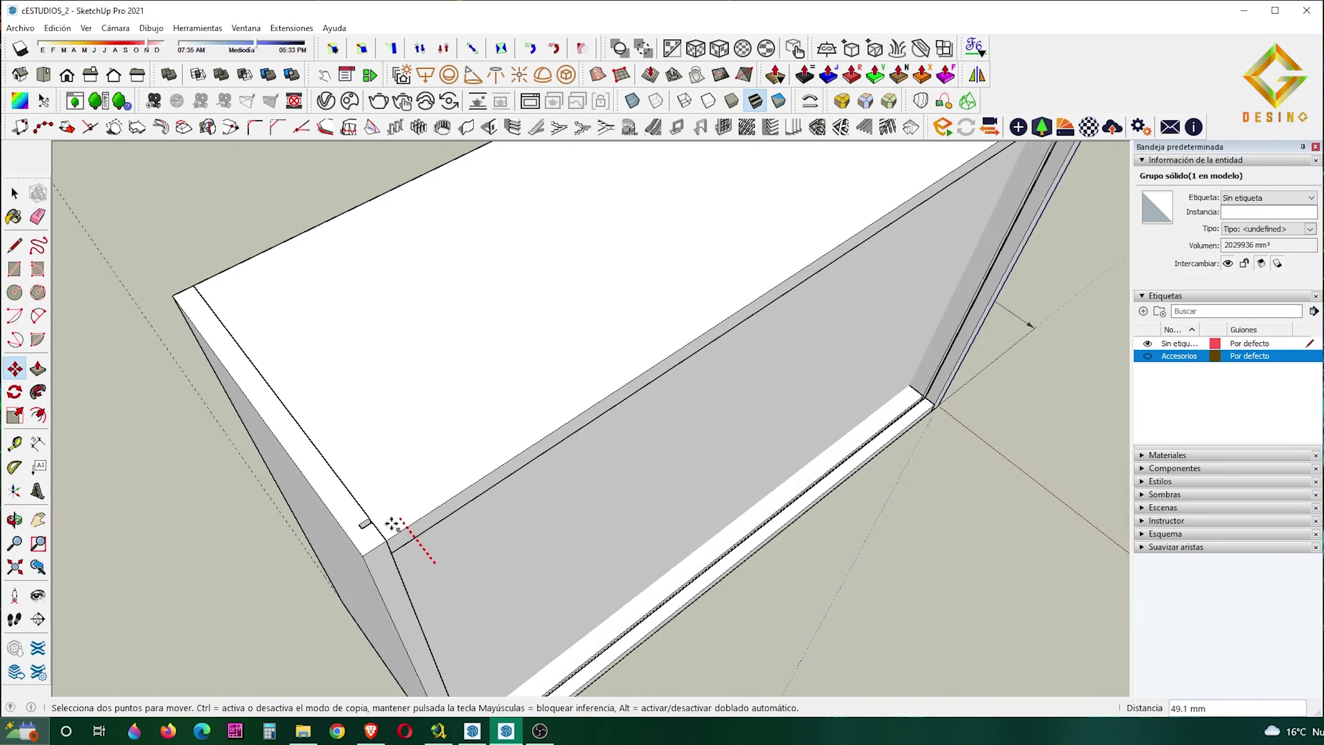
click(854, 618)
scroll(626, 418, down, 5)
Orbit and zoom into the box interior, selecting the bottom panel
scroll(503, 585, up, 3)
scroll(804, 458, up, 3)
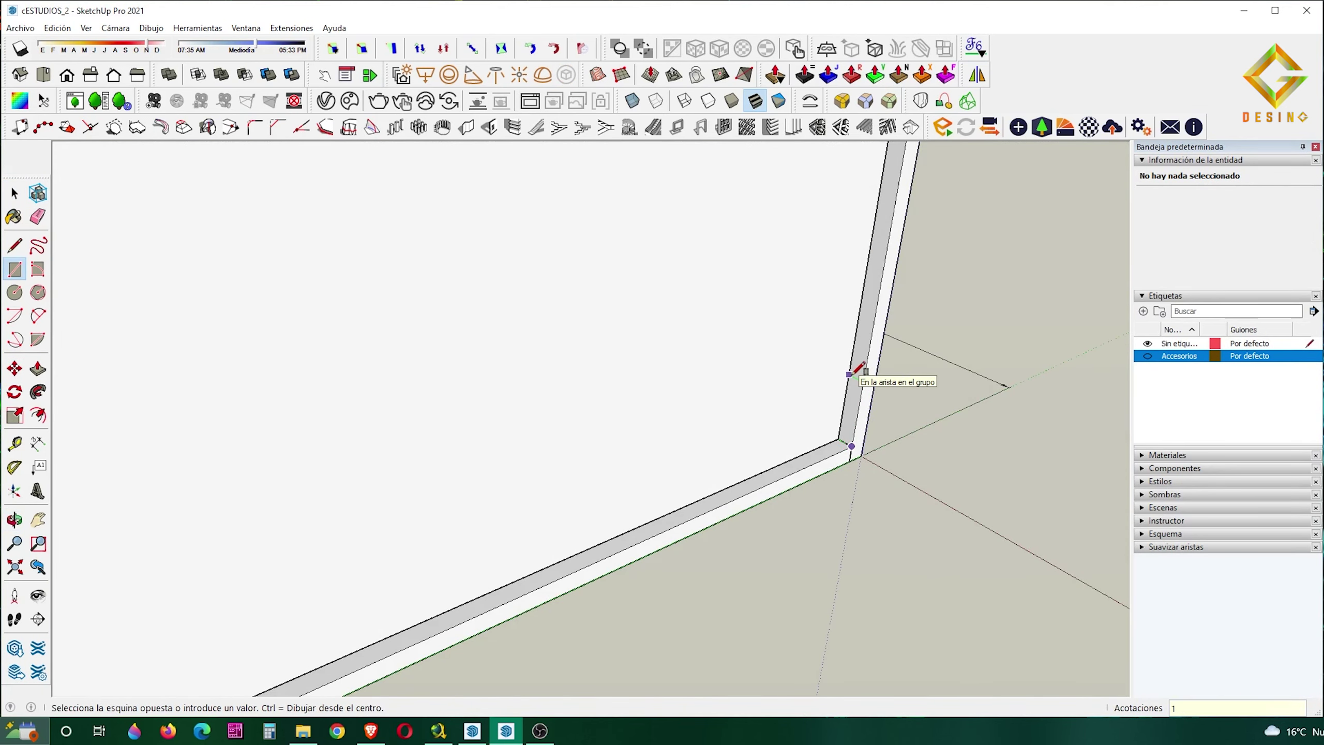
scroll(853, 382, down, 3)
middle_drag(718, 449, 281, 552)
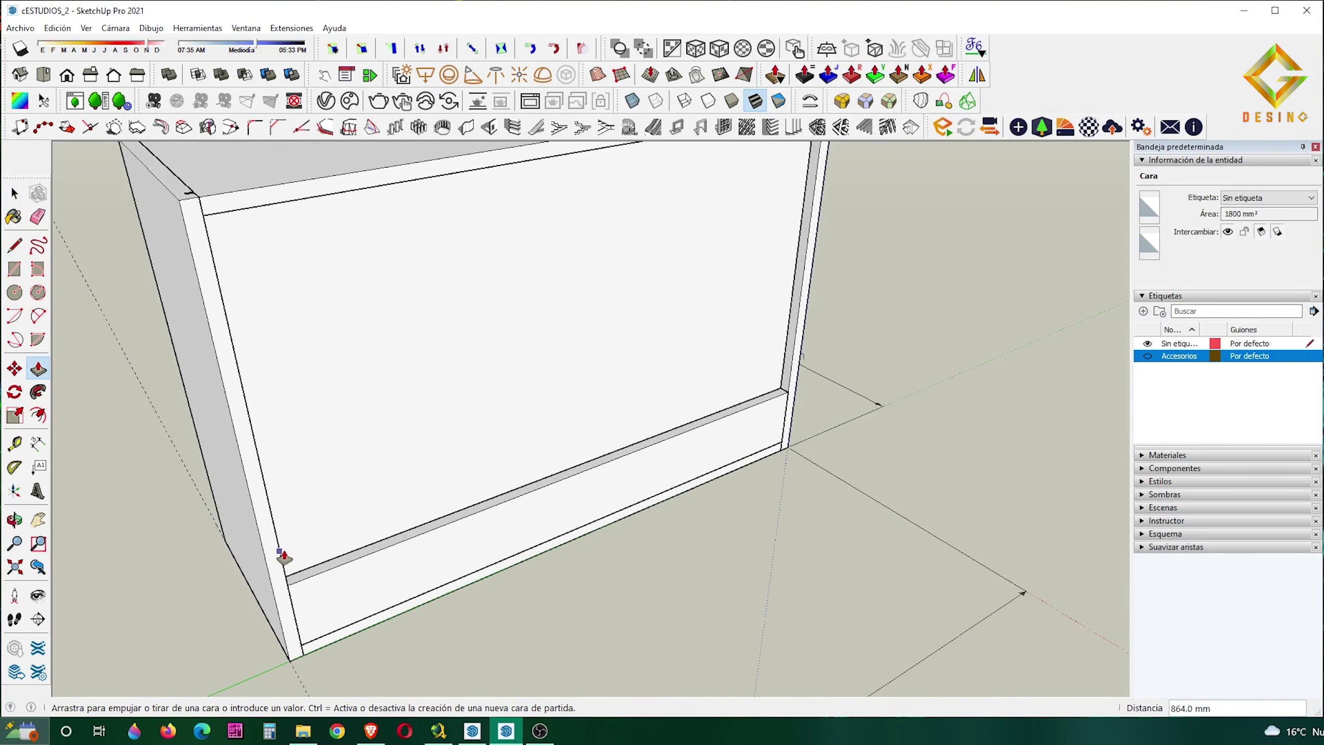
triple_click(375, 592)
mouse_move(676, 348)
middle_down()
mouse_move(508, 545)
mouse_move(636, 488)
middle_up()
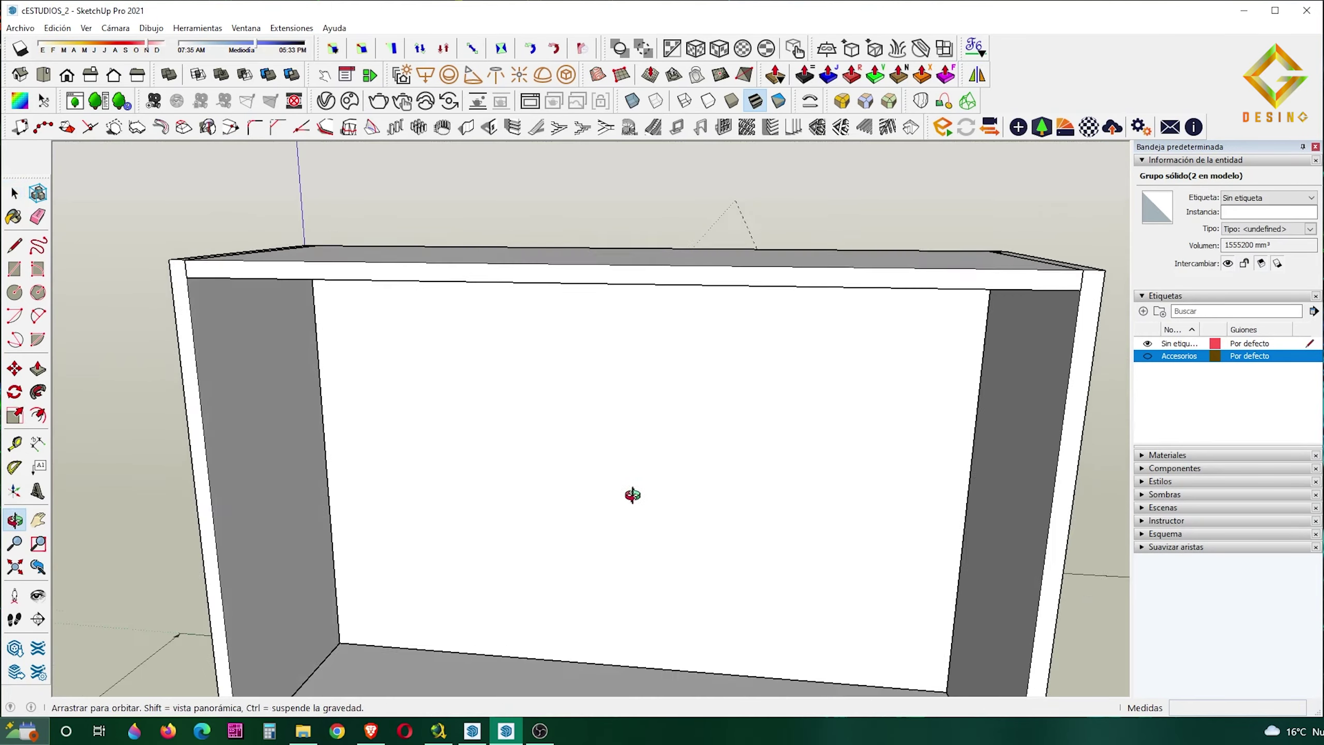
scroll(615, 488, up, 2)
scroll(461, 391, up, 3)
scroll(461, 547, up, 2)
scroll(387, 434, down, 3)
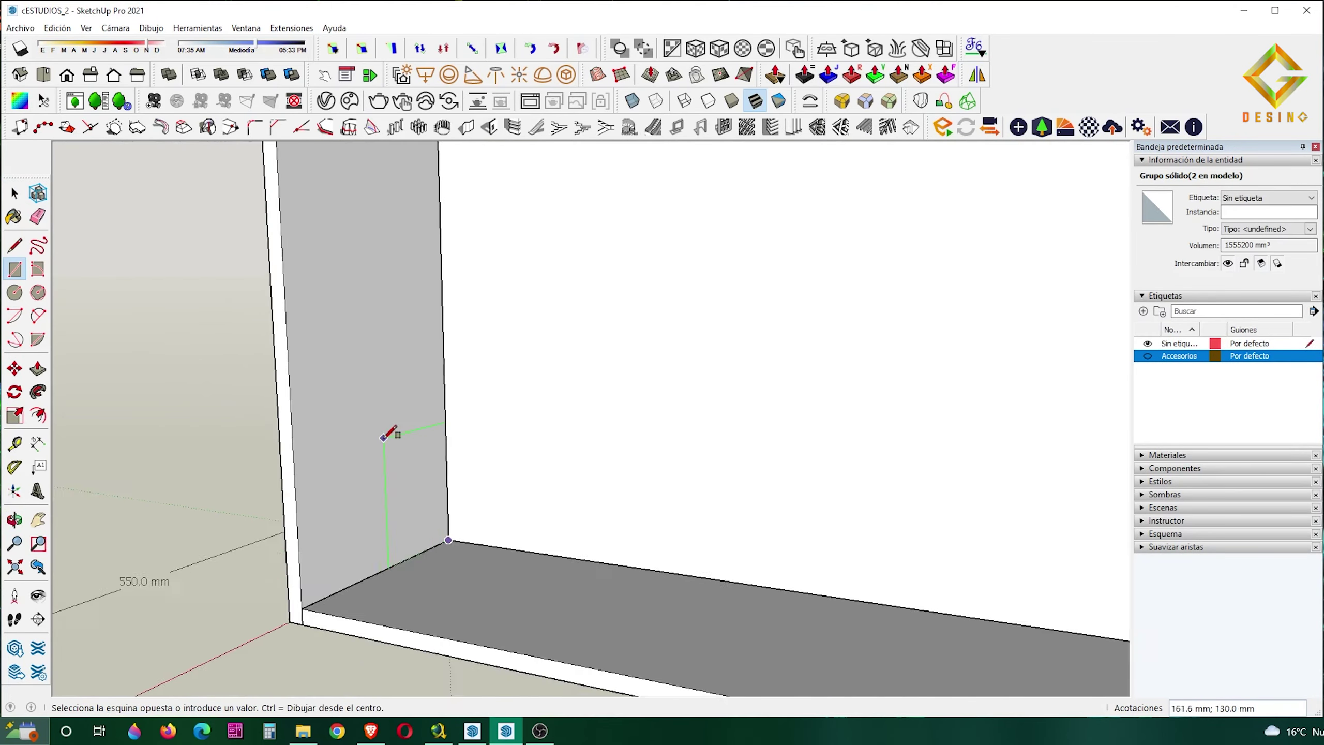
scroll(387, 434, down, 3)
scroll(373, 421, up, 1)
Move the divider board into the middle of the box, then recentre the view
double_click(375, 425)
triple_click(384, 434)
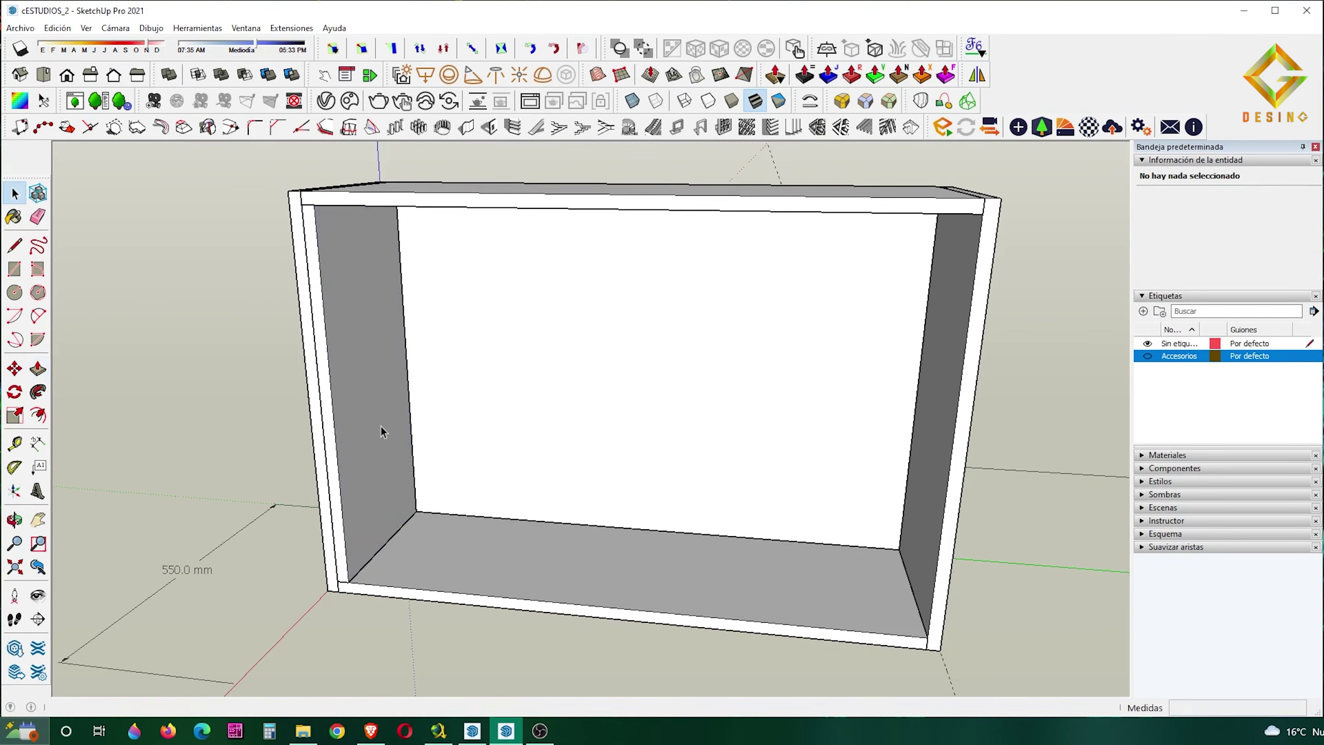
right_click(384, 425)
middle_drag(384, 425, 400, 651)
scroll(371, 619, up, 3)
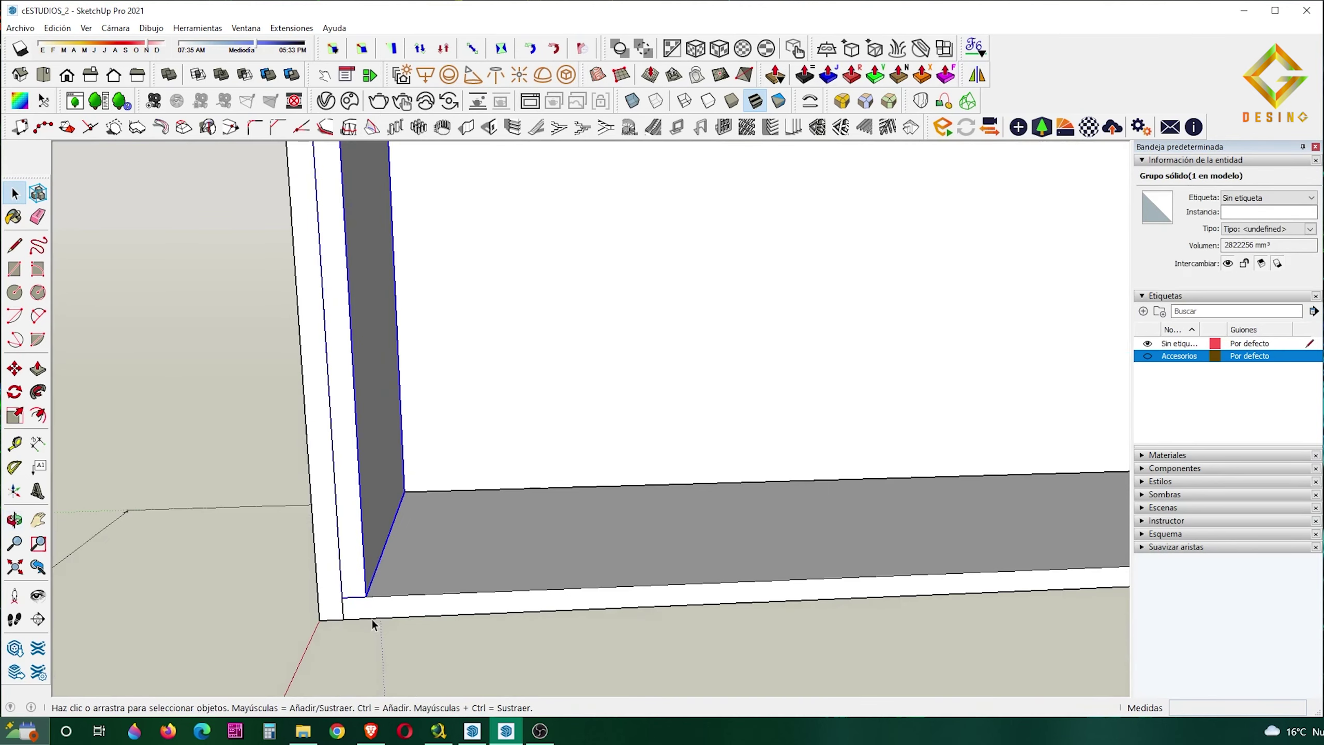
click(354, 599)
scroll(354, 599, down, 3)
click(724, 582)
key(space)
scroll(710, 600, down, 2)
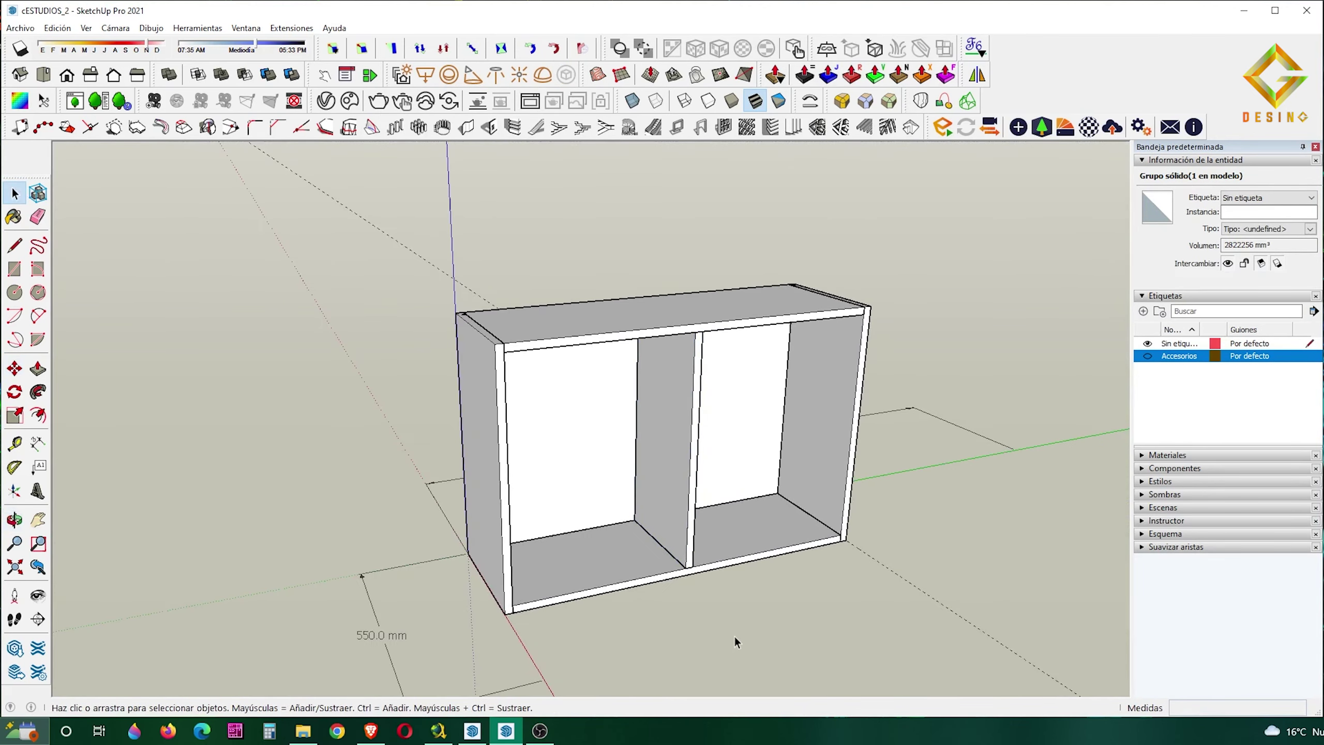
click(736, 637)
middle_drag(736, 637, 1018, 472)
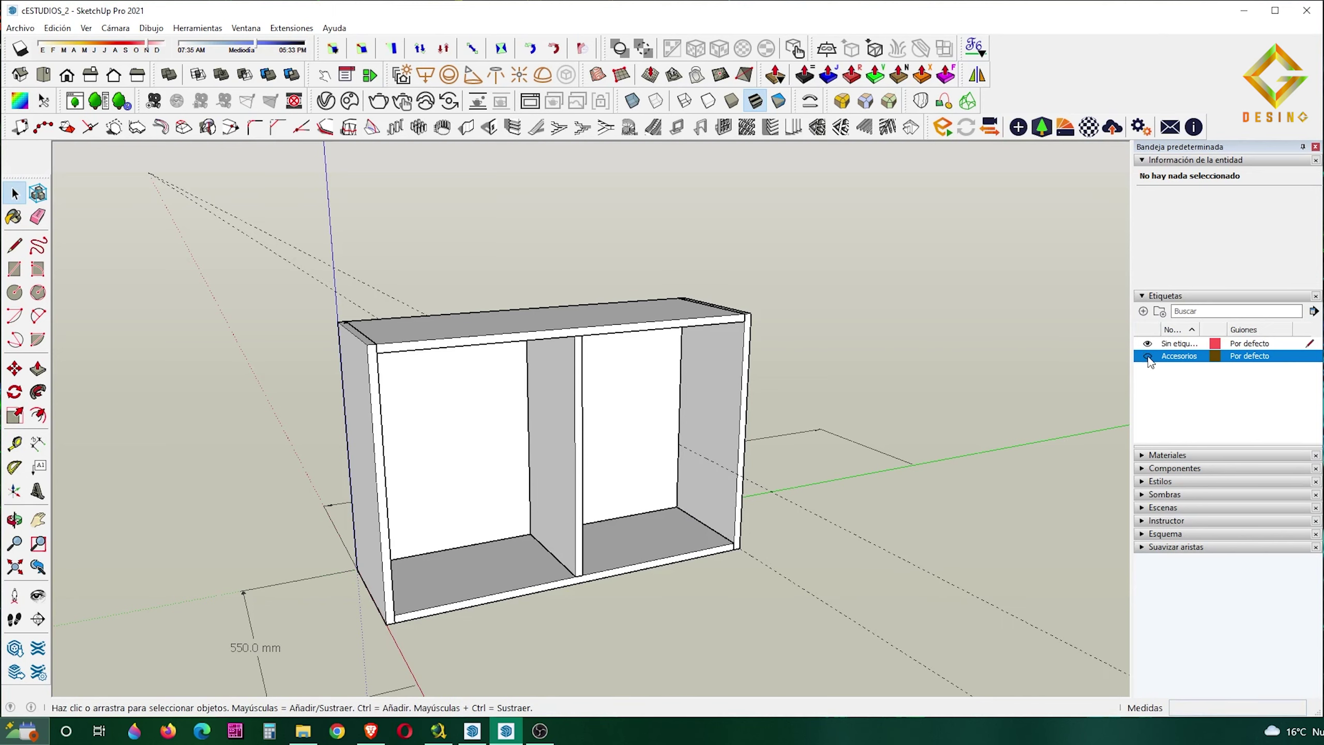
Show the Accesorios tag, paste a copy of the RepisaVidrio glass tray, then hide the tag
click(1147, 356)
scroll(830, 515, up, 2)
click(823, 543)
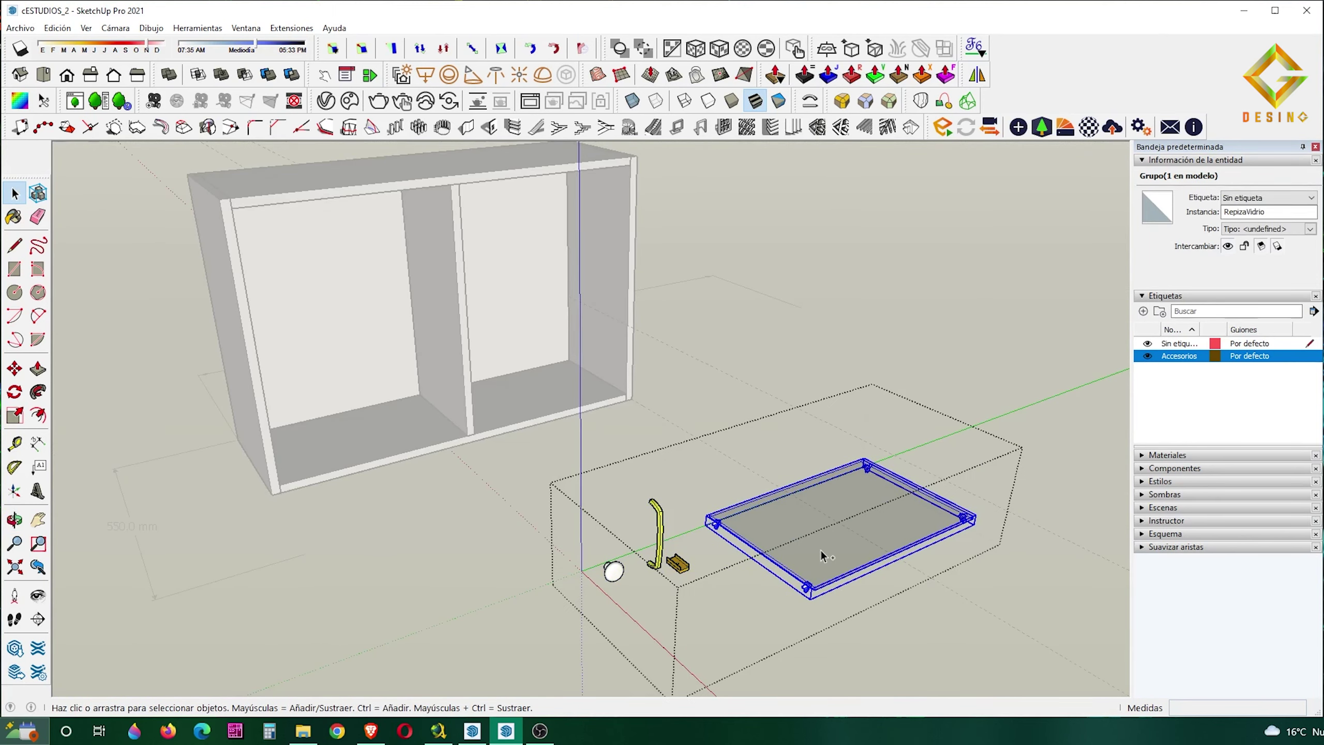
click(1075, 375)
key(ctrl+v)
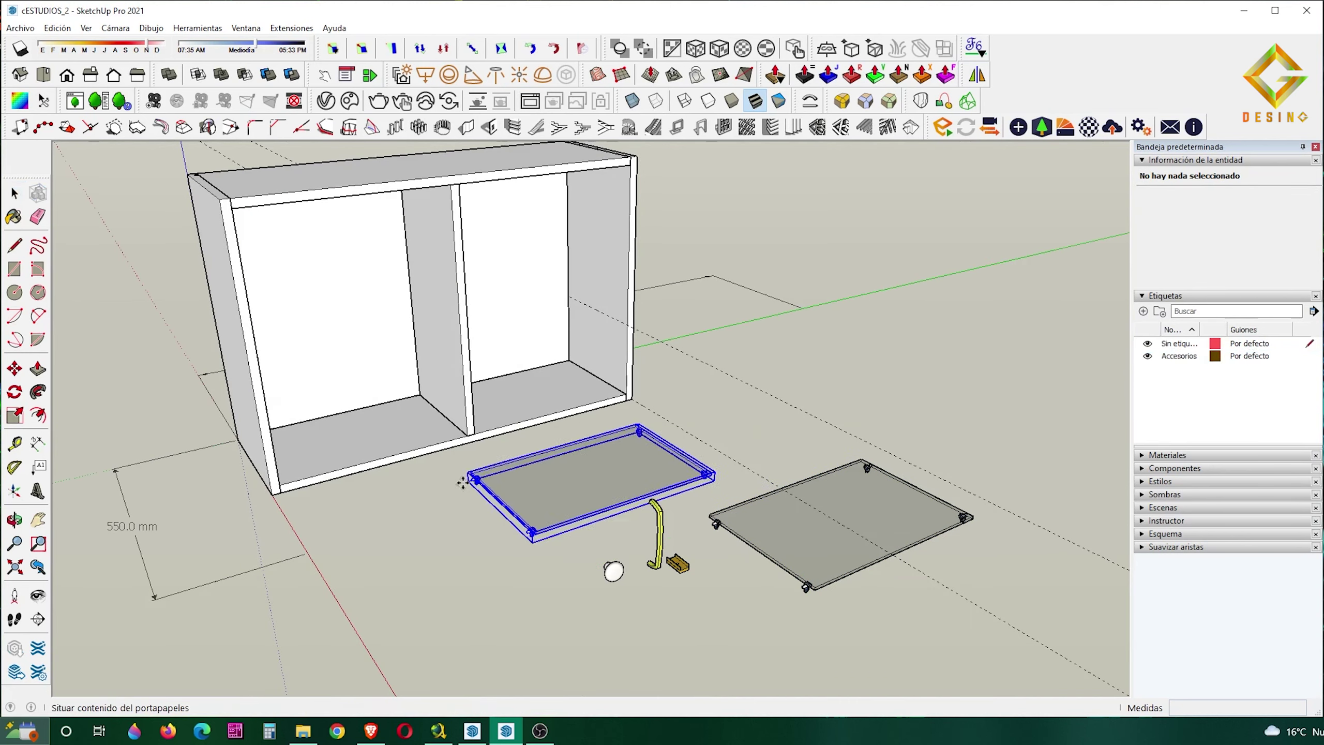
click(644, 454)
click(1147, 356)
scroll(678, 470, up, 3)
Place the glass shelf in the right compartment and copy a second one higher
mouse_move(678, 469)
middle_down()
mouse_move(697, 475)
mouse_move(680, 461)
middle_up()
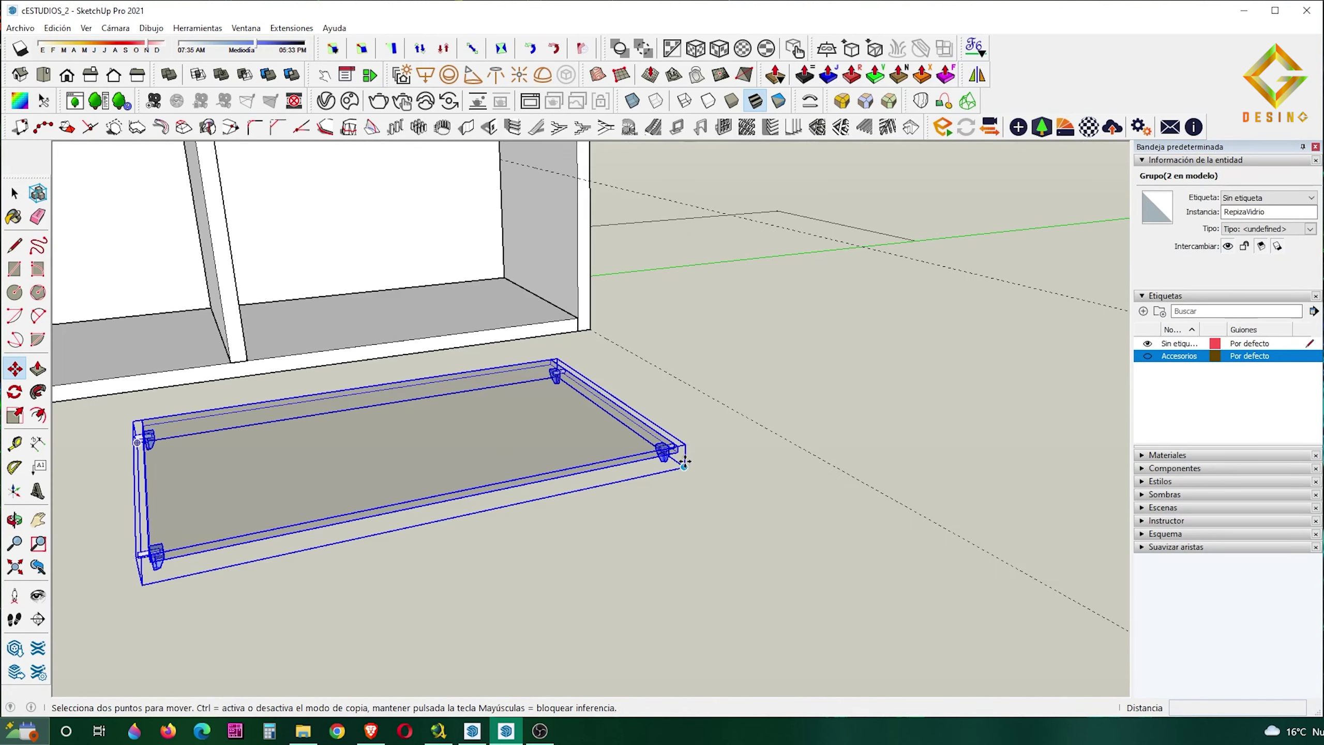
click(675, 463)
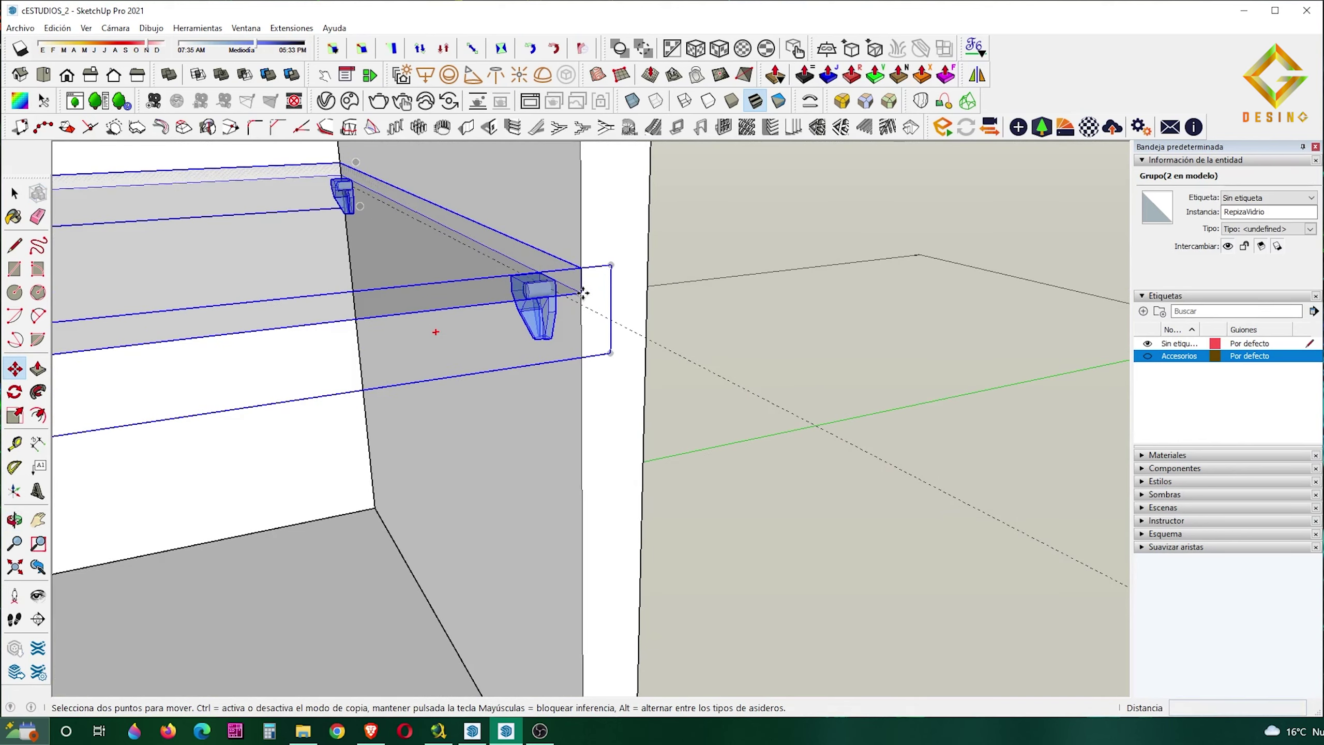
click(586, 298)
scroll(581, 323, down, 4)
key(space)
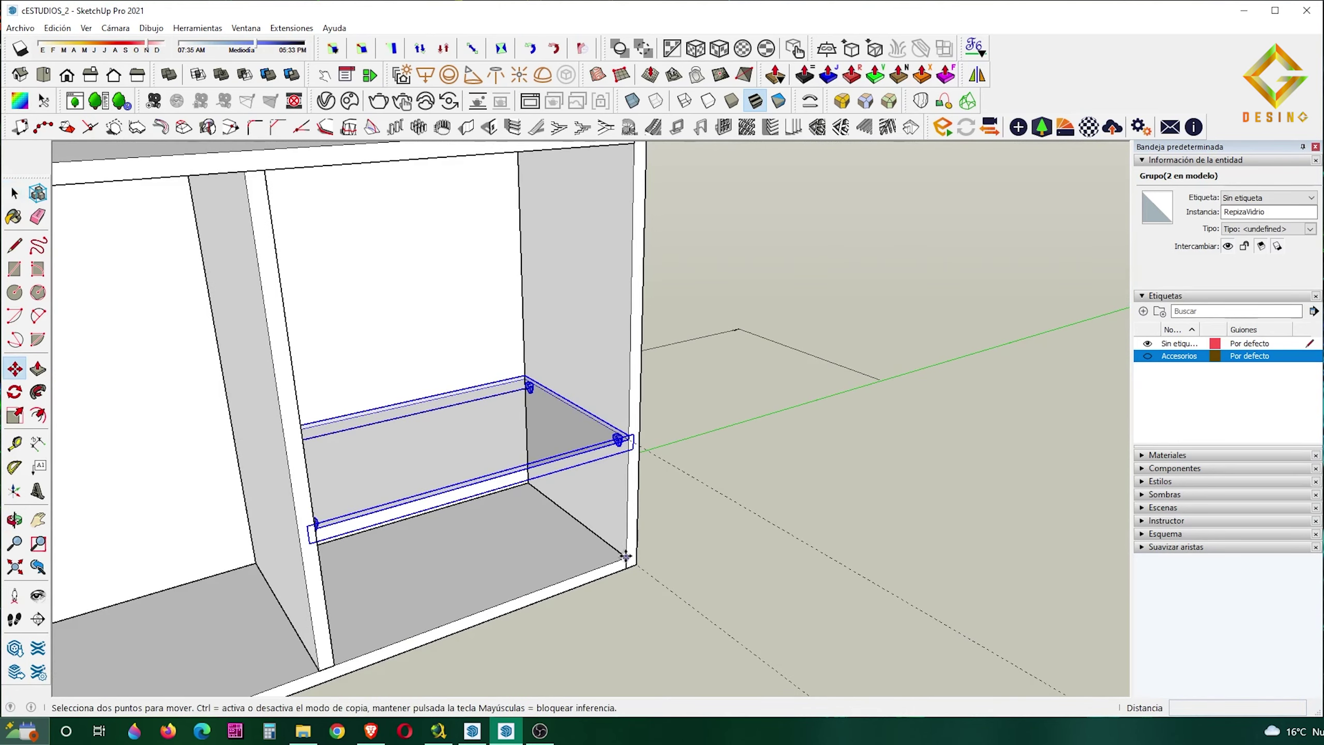
click(625, 339)
Copy both shelves into the left compartment and orbit to view the cabinet front
scroll(599, 391, up, 2)
scroll(575, 454, down, 3)
key(space)
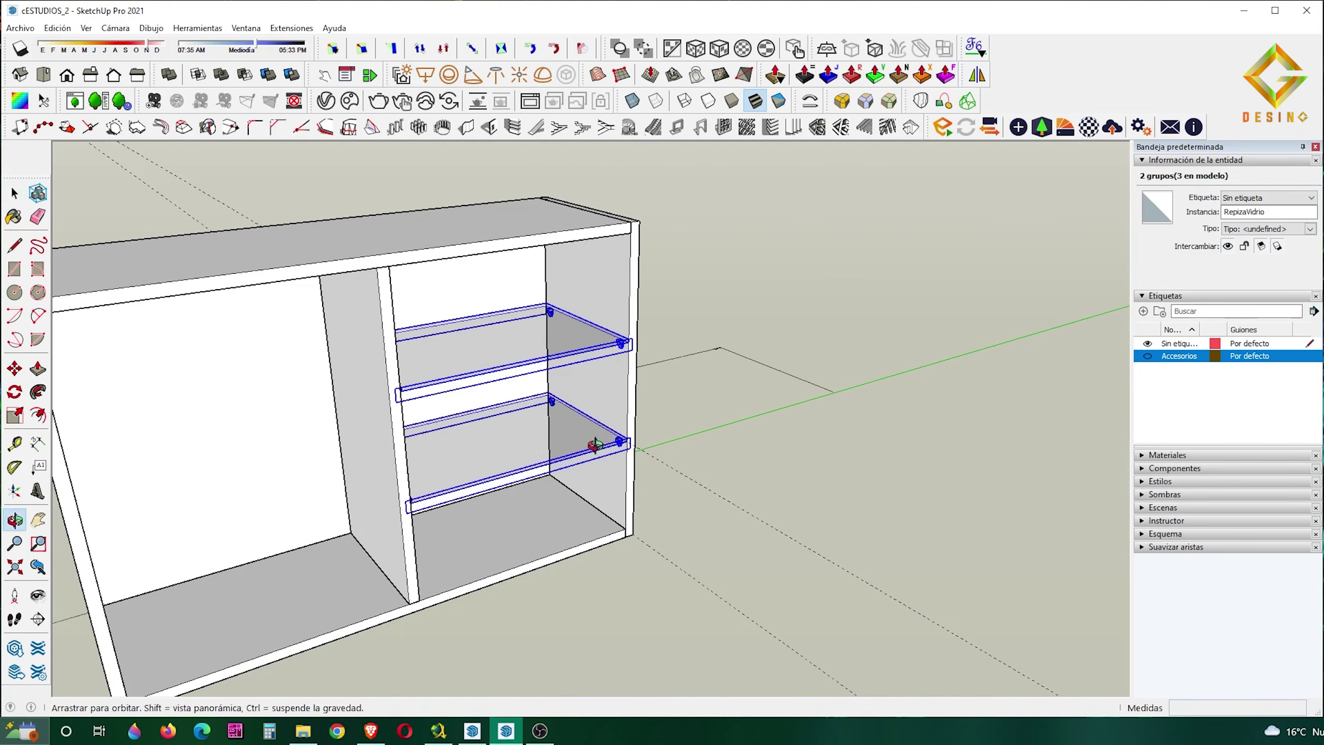
scroll(595, 444, down, 3)
key(space)
ctrl+click(458, 556)
key(Escape)
mouse_move(469, 558)
middle_down()
mouse_move(698, 634)
mouse_move(633, 401)
mouse_move(703, 380)
mouse_move(582, 437)
middle_up()
key(space)
Draw a 600x72 rectangle at the cabinet's front right and offset its edges
key(r)
middle_drag(679, 376, 790, 258)
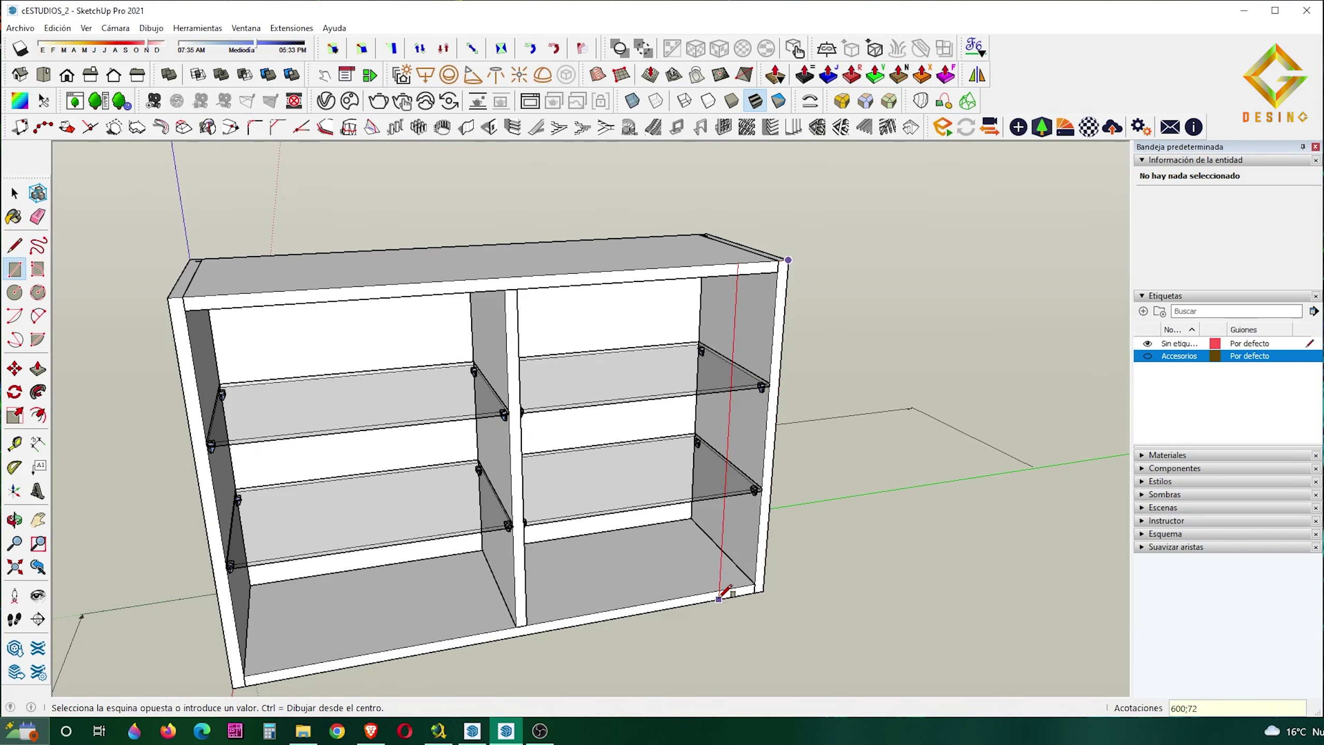
click(722, 595)
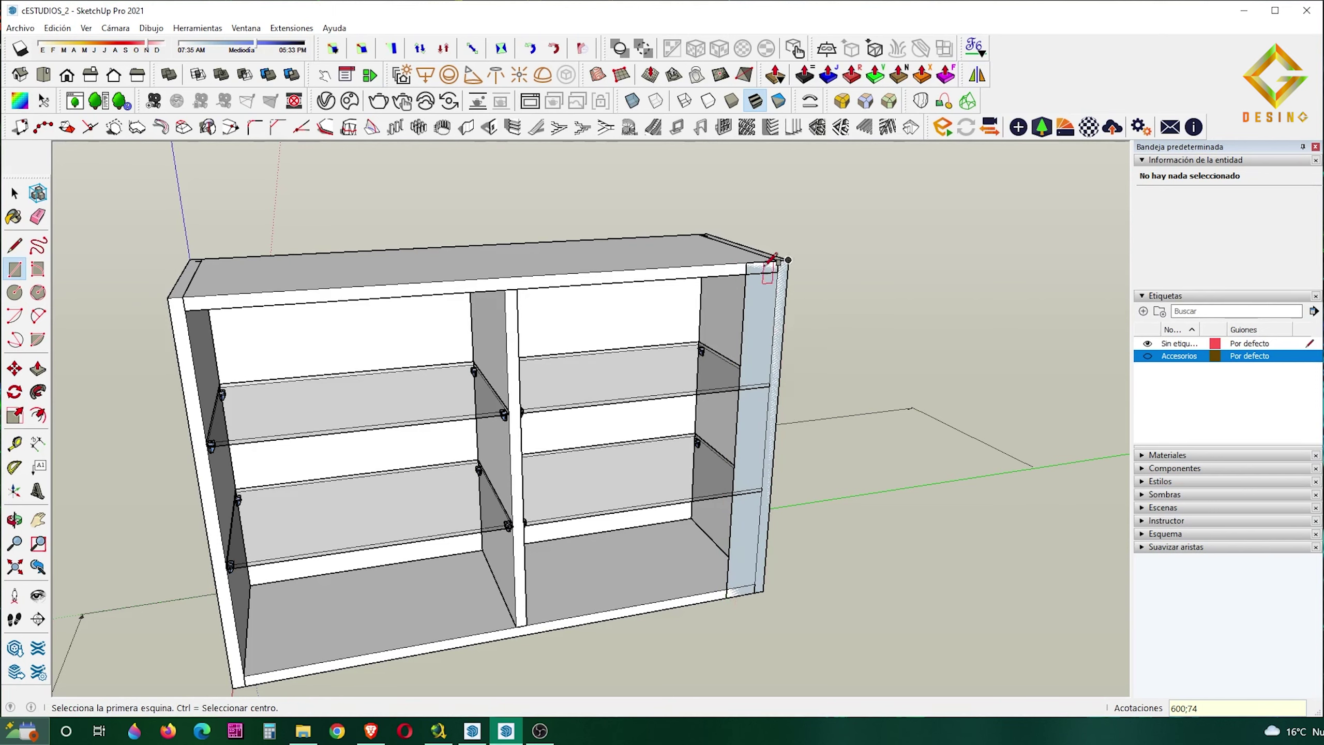
scroll(774, 259, up, 5)
key(f)
text(2)
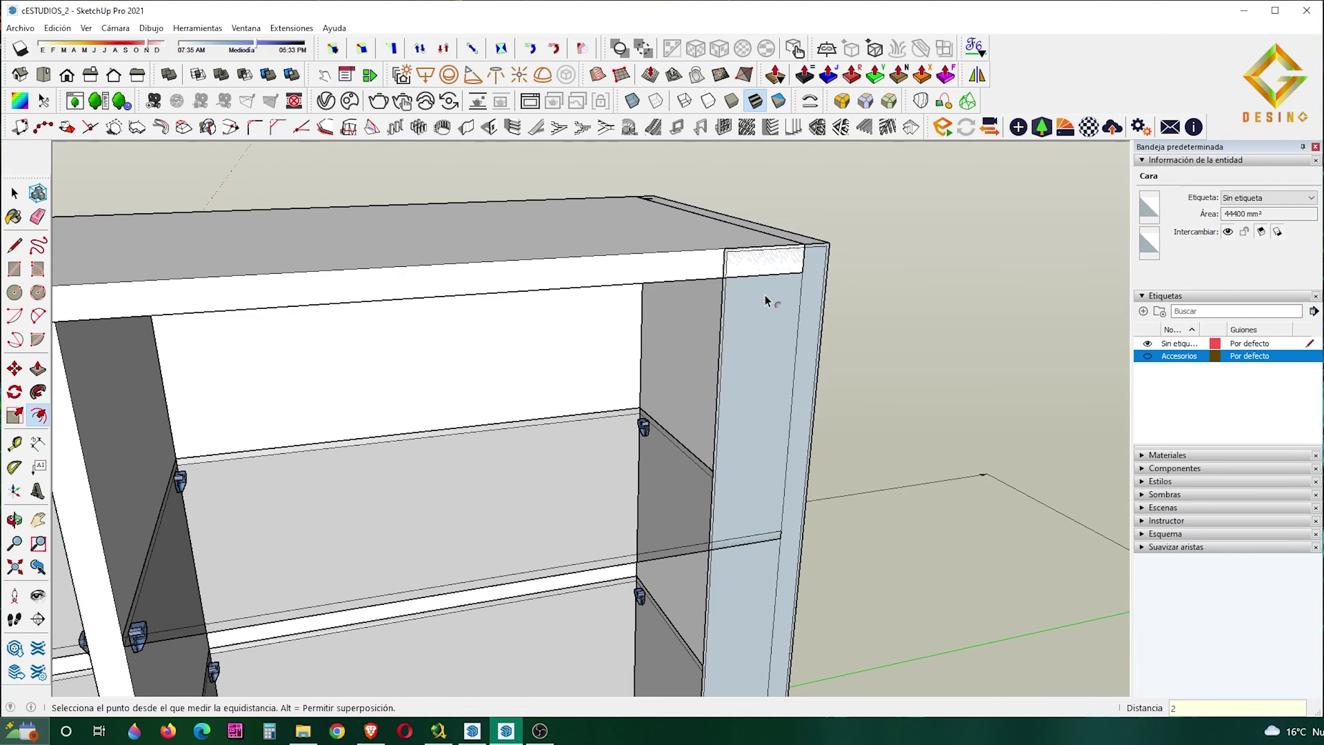
key(space)
scroll(734, 298, up, 2)
scroll(707, 298, up, 2)
Make the narrow front panel a group and look down on its top
triple_click(709, 297)
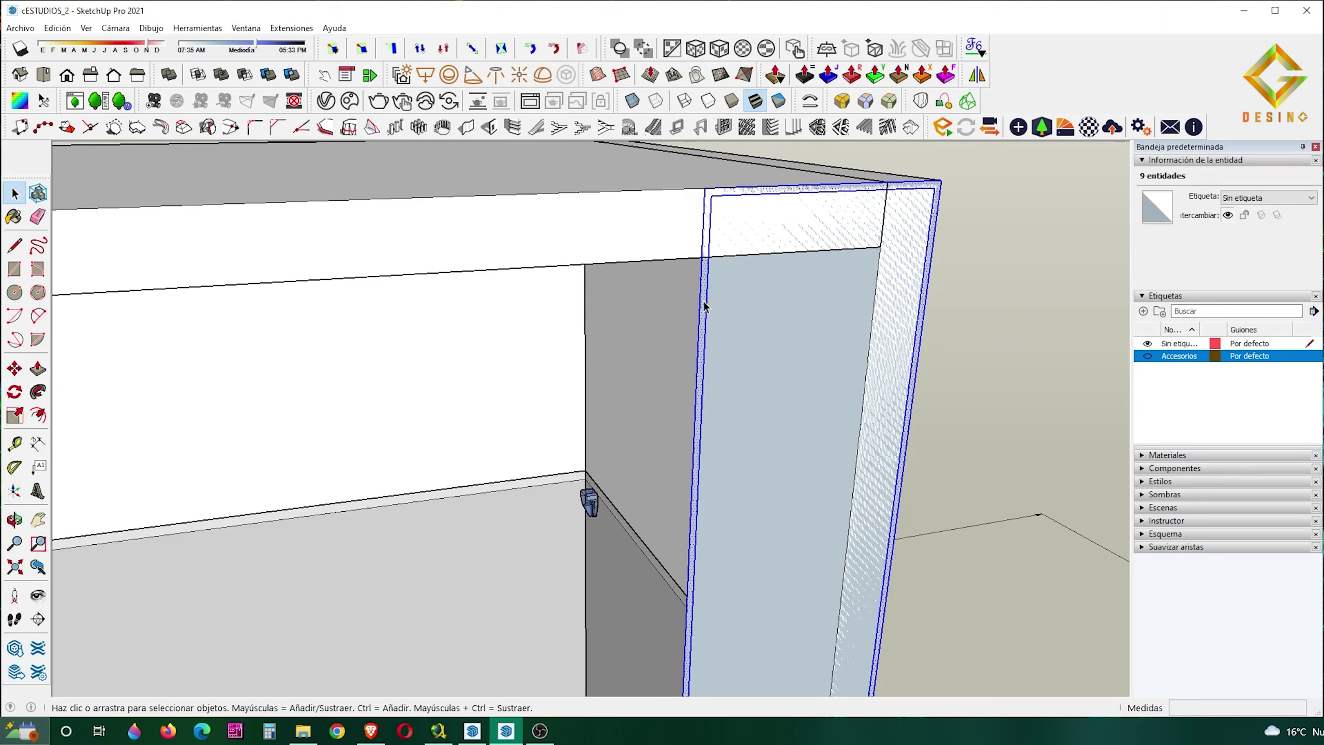
right_click(708, 297)
click(741, 417)
scroll(740, 417, down, 3)
scroll(762, 384, down, 2)
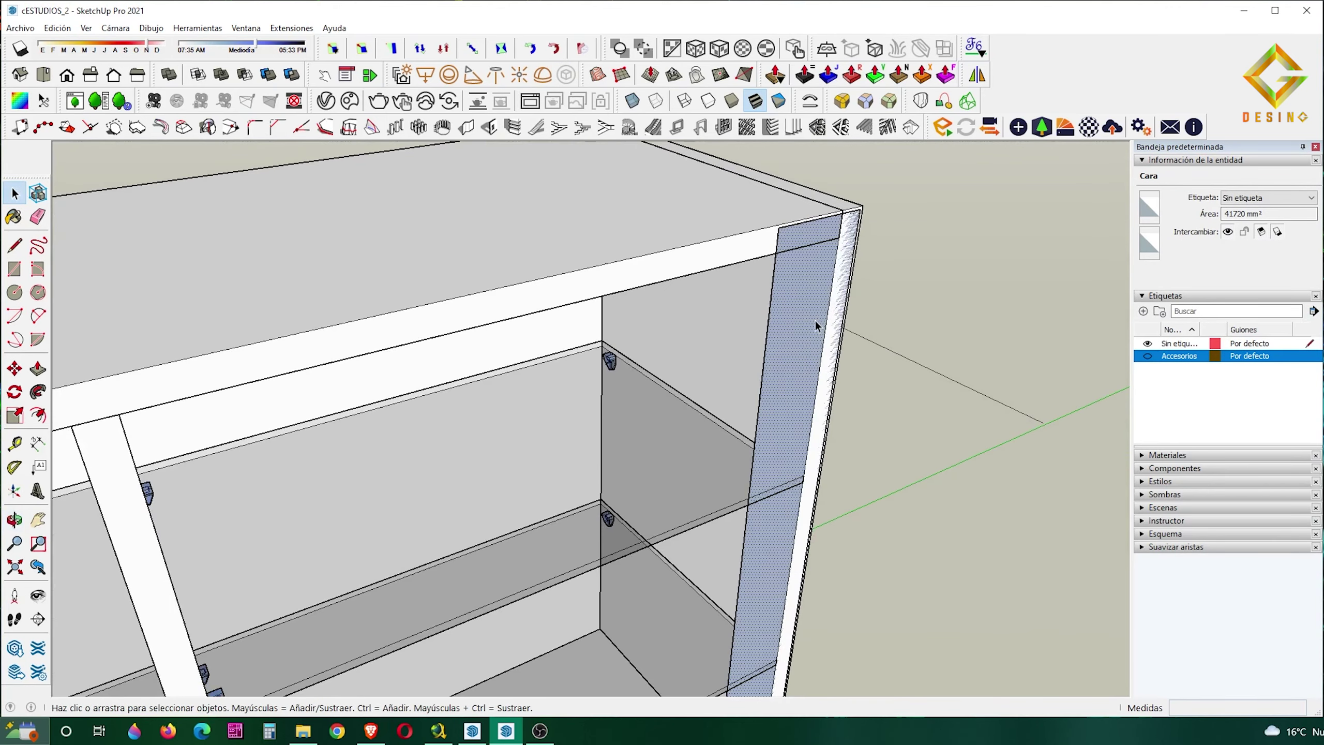
key(p)
mouse_move(813, 323)
middle_down()
mouse_move(809, 305)
mouse_move(801, 354)
middle_up()
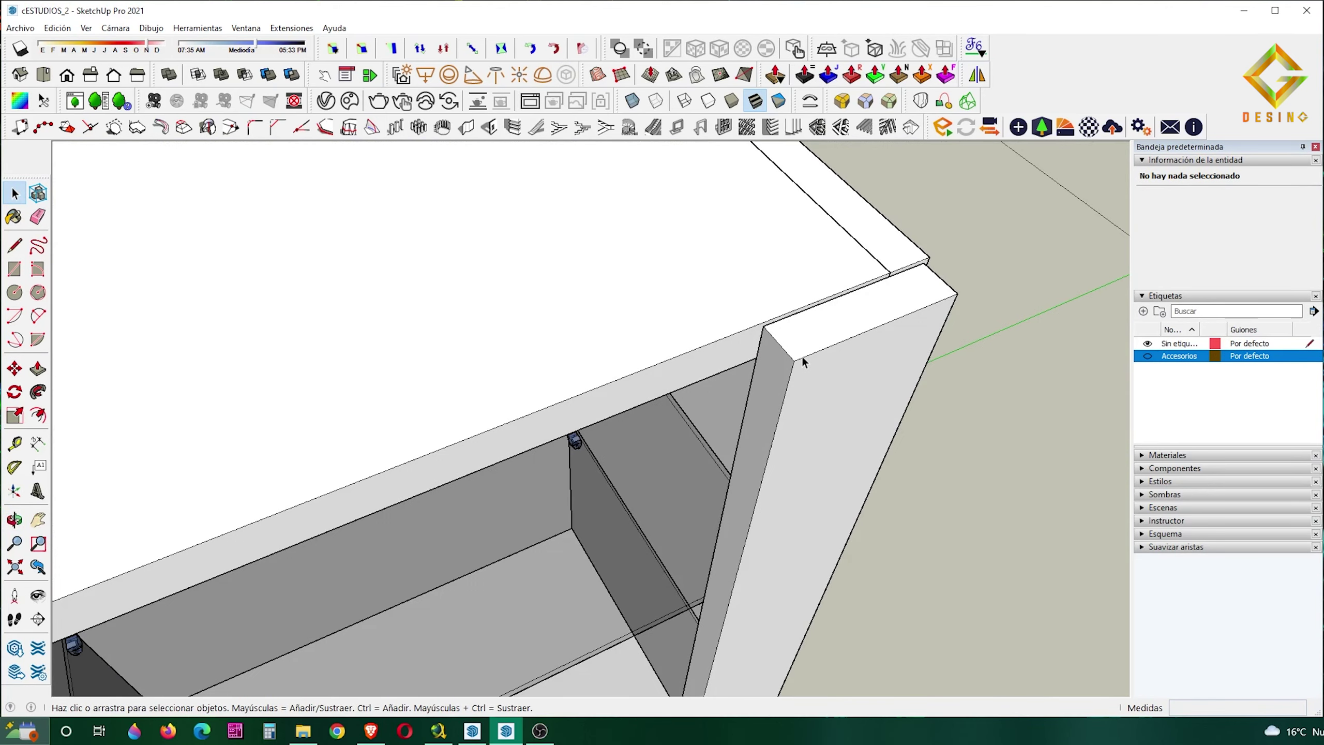
Draw the slot line near the panel's top corner
key(l)
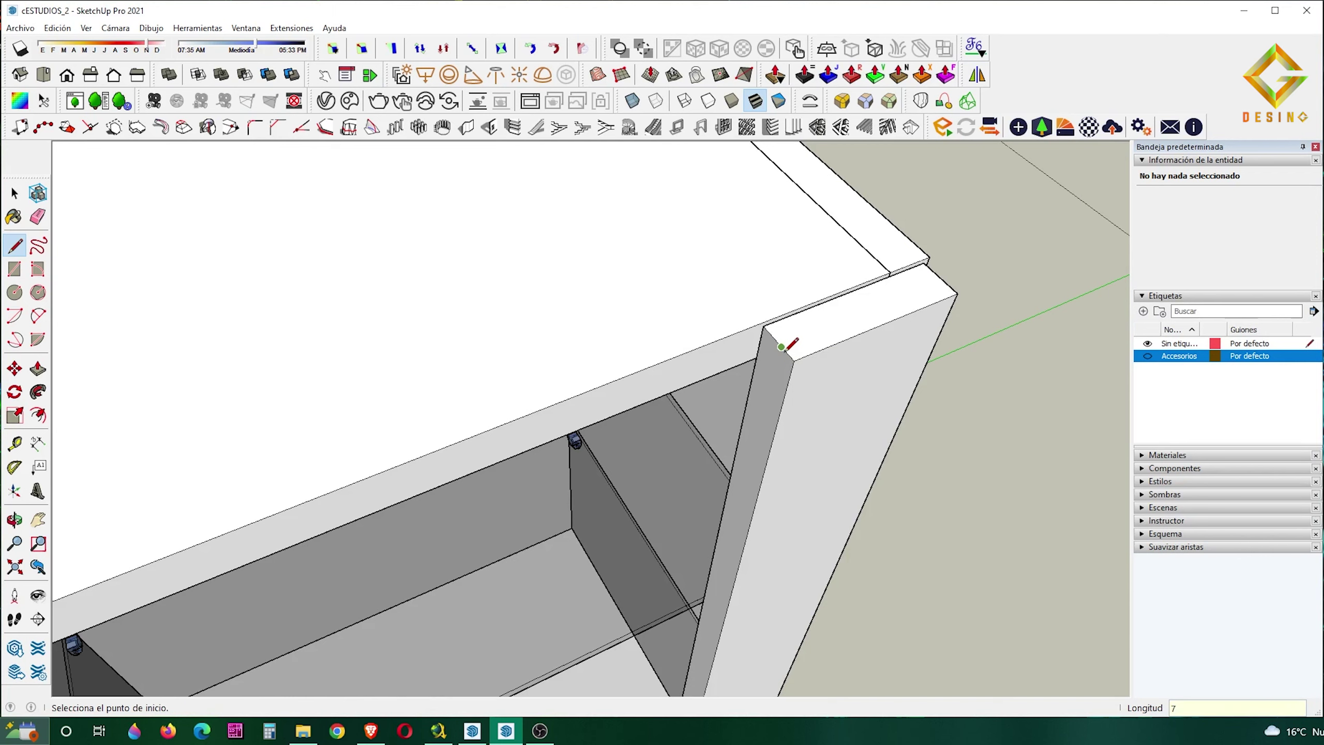
scroll(782, 347, up, 2)
click(780, 345)
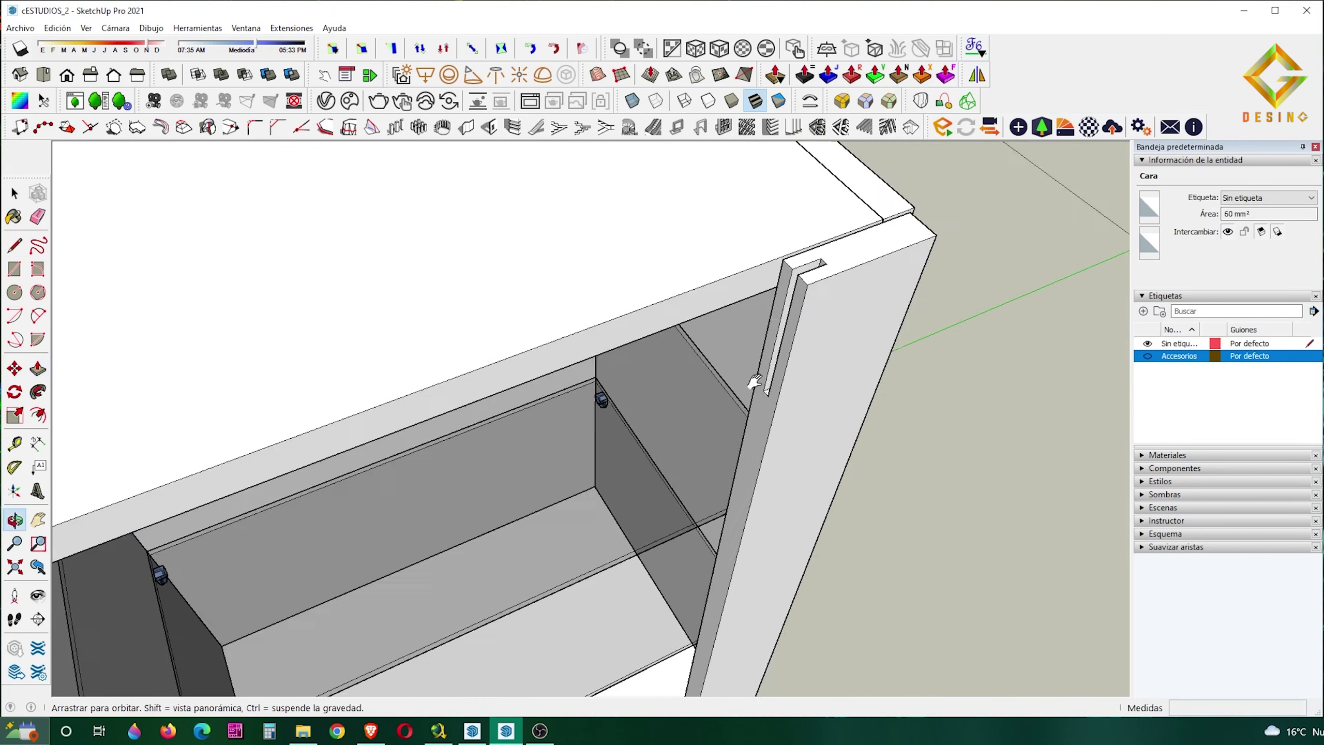
mouse_move(792, 334)
middle_down()
mouse_move(722, 617)
mouse_move(793, 346)
middle_up()
Select the whole narrow front panel and make it a group
triple_click(792, 346)
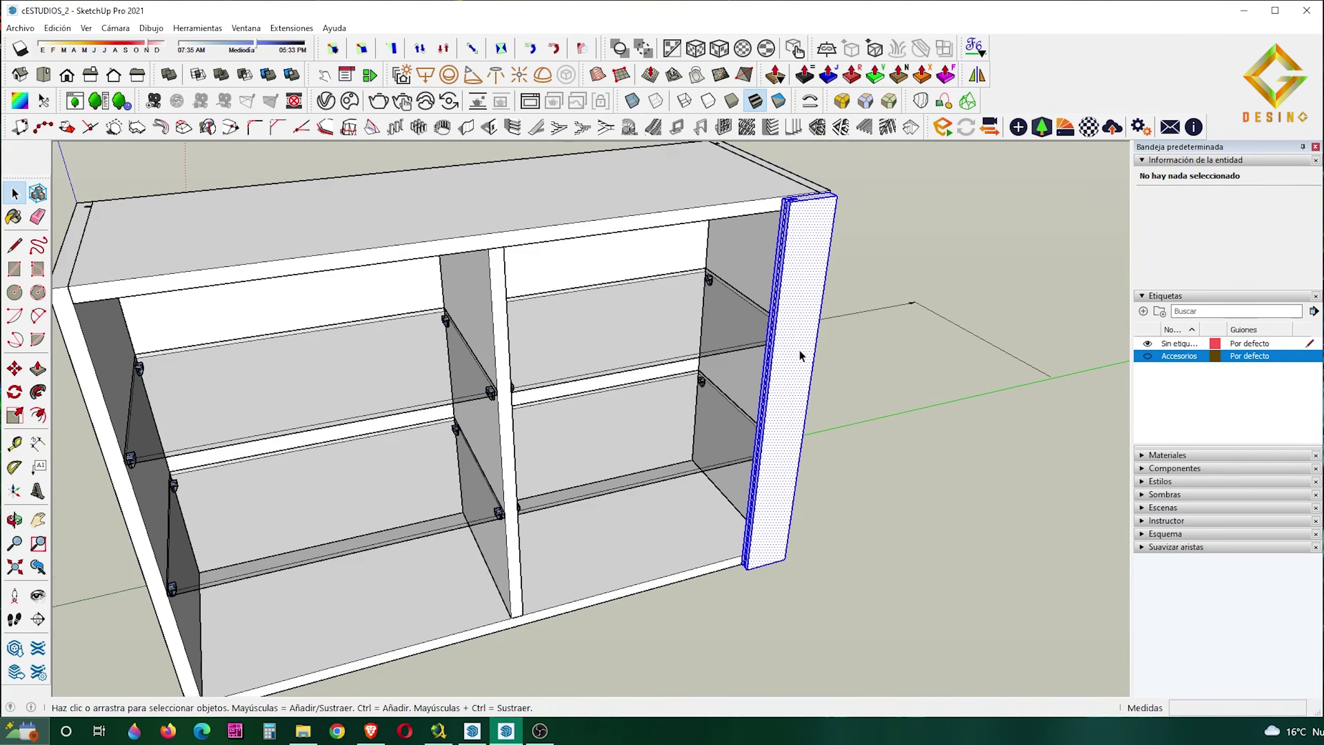
right_click(798, 340)
click(844, 460)
Paint the front panel with PlasticoVerde from the 'En el modelo' material collection
click(1167, 455)
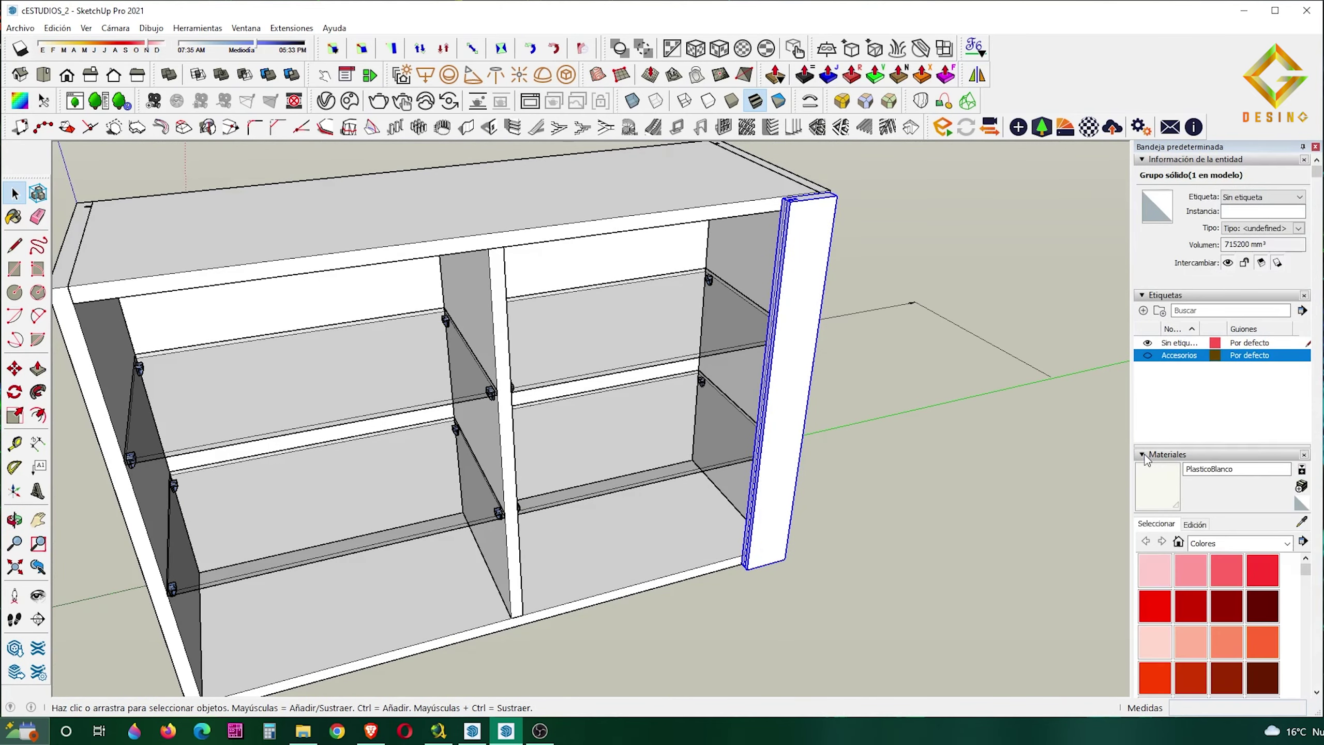
click(1239, 543)
click(1224, 553)
scroll(1224, 568, down, 3)
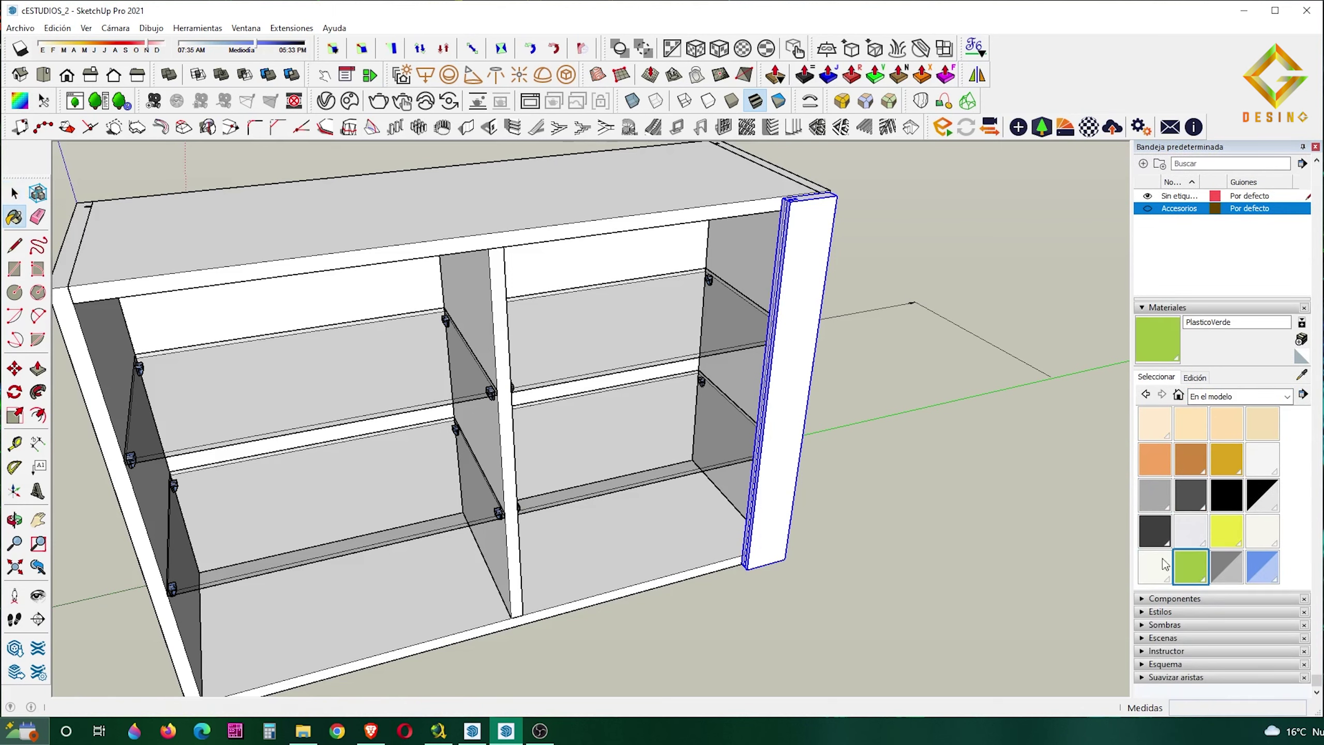
click(789, 399)
key(space)
middle_drag(532, 237, 554, 268)
click(553, 269)
Pick Plastico_Blanco, return to a frontal view and select the green panel
click(1265, 533)
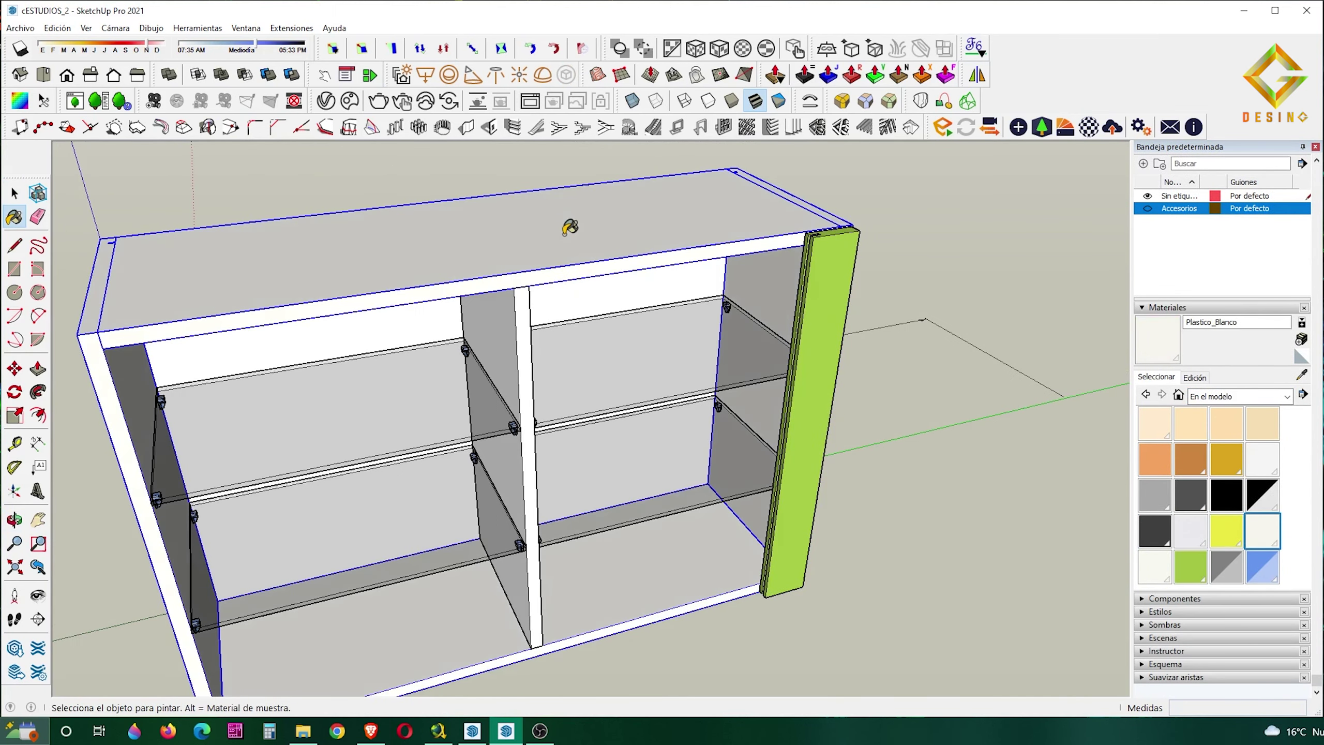
key(space)
middle_drag(501, 334, 826, 438)
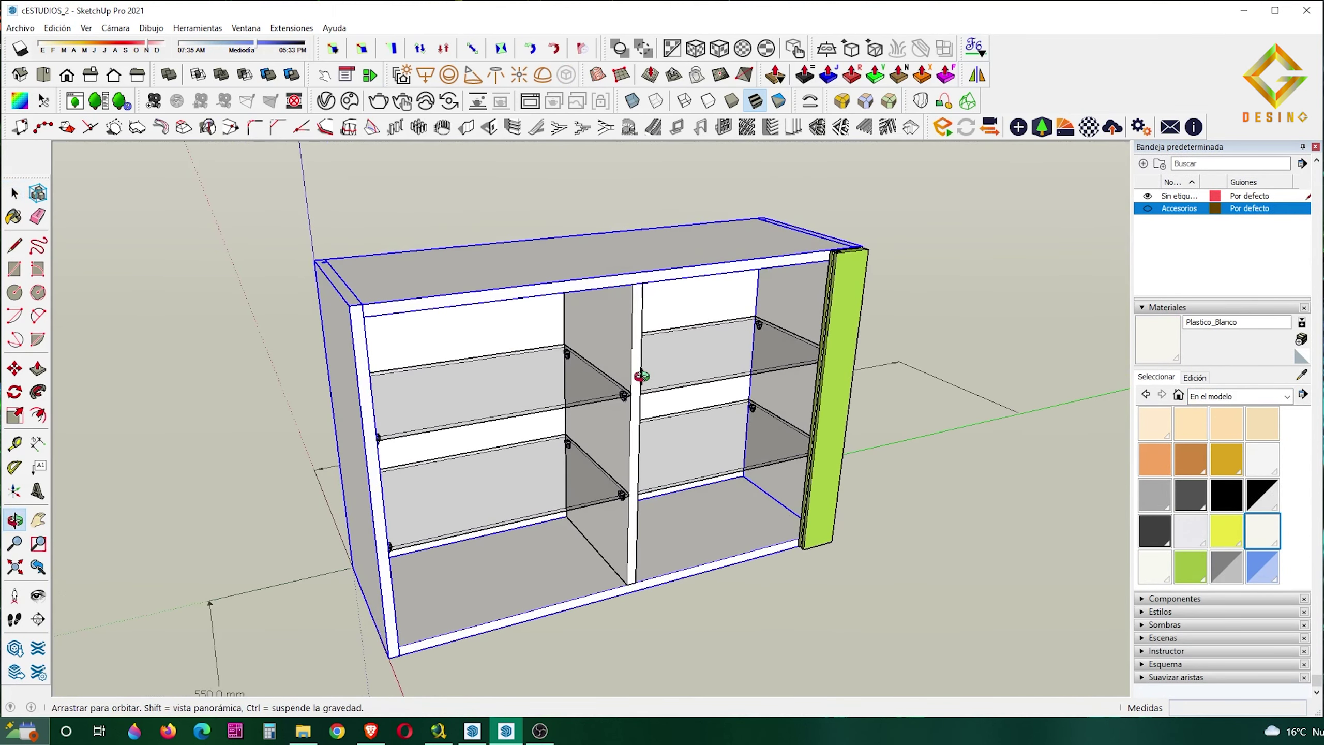
scroll(826, 444, up, 3)
click(837, 358)
Copy the green panel to mid-cabinet, then delete the misplaced copy
middle_drag(838, 359, 904, 318)
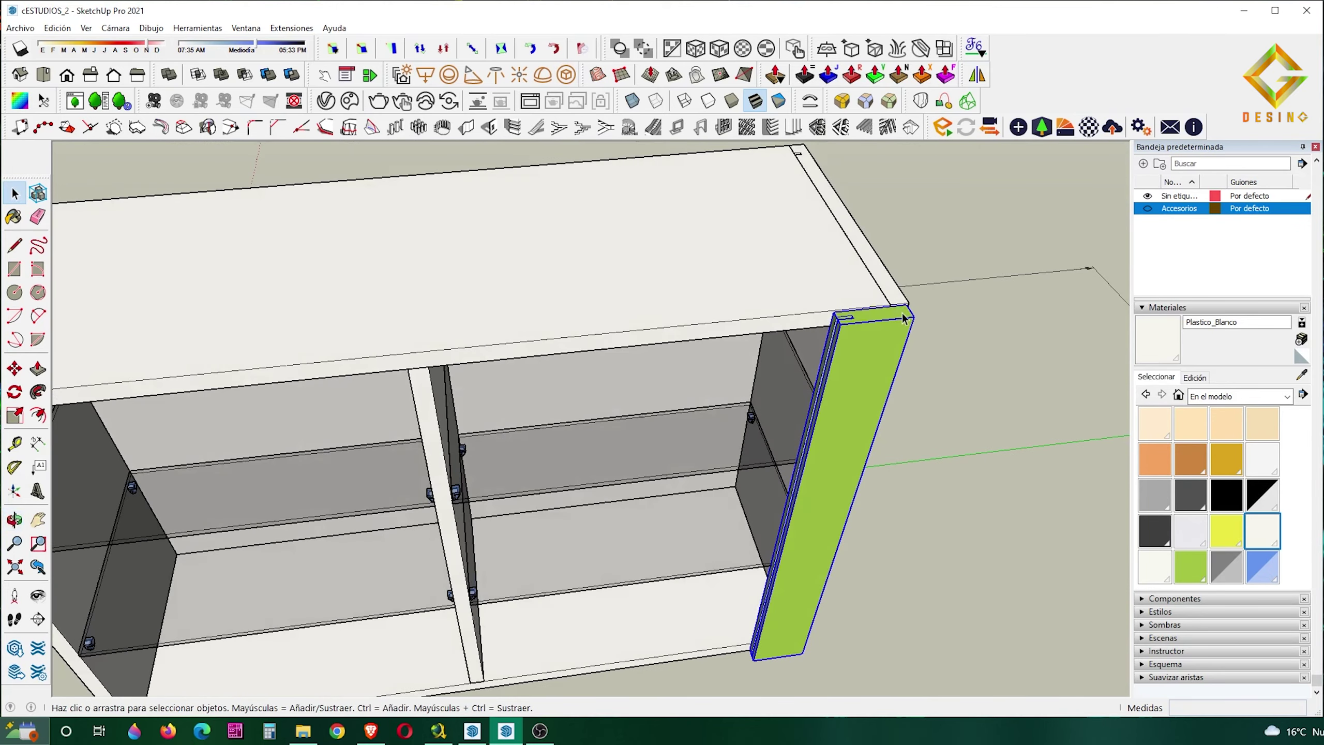
key(m)
ctrl+click(911, 314)
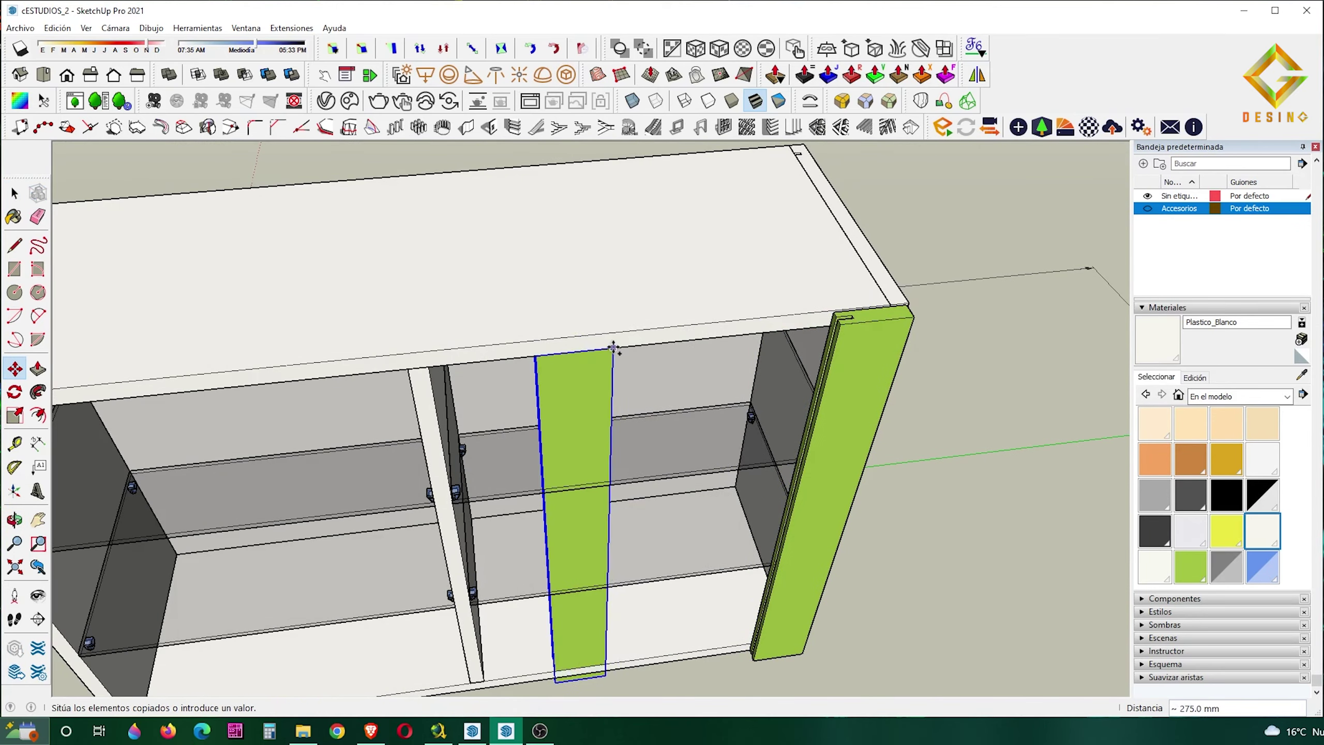
click(510, 358)
key(space)
scroll(521, 360, up, 3)
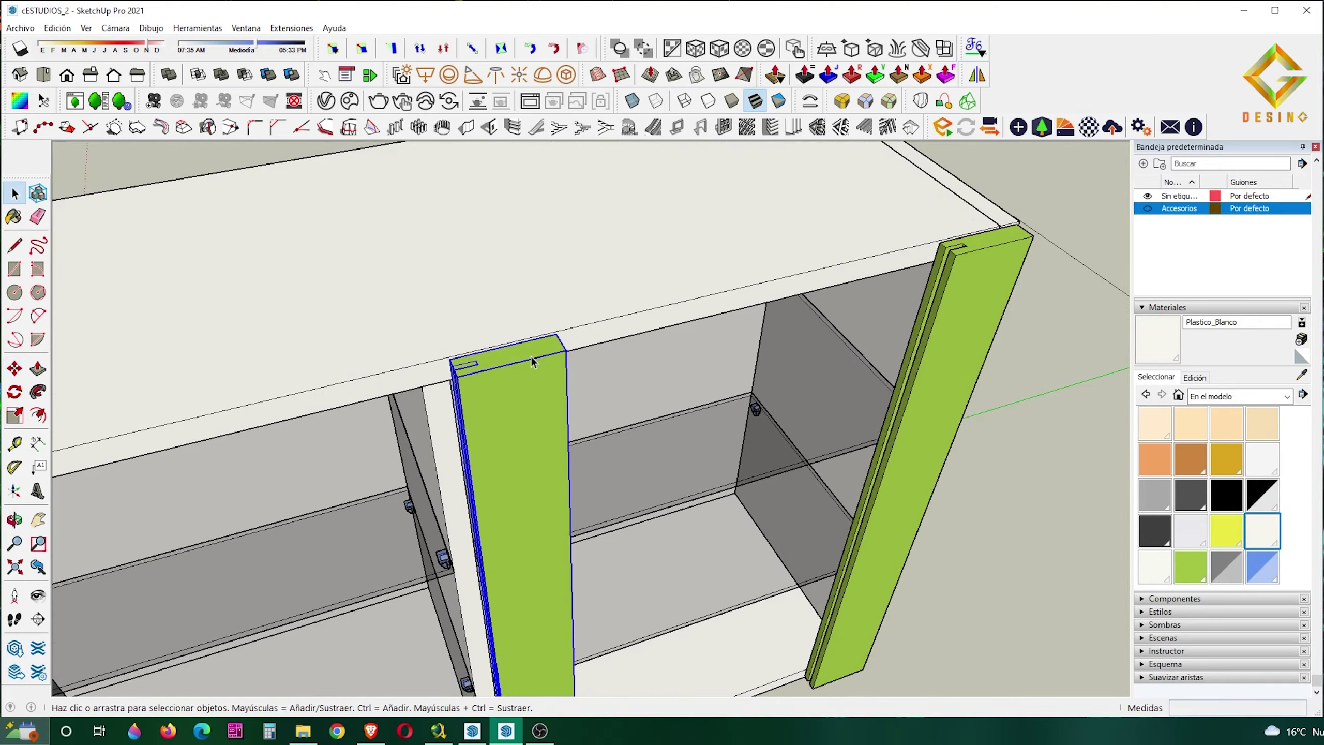
middle_drag(543, 369, 487, 363)
key(Delete)
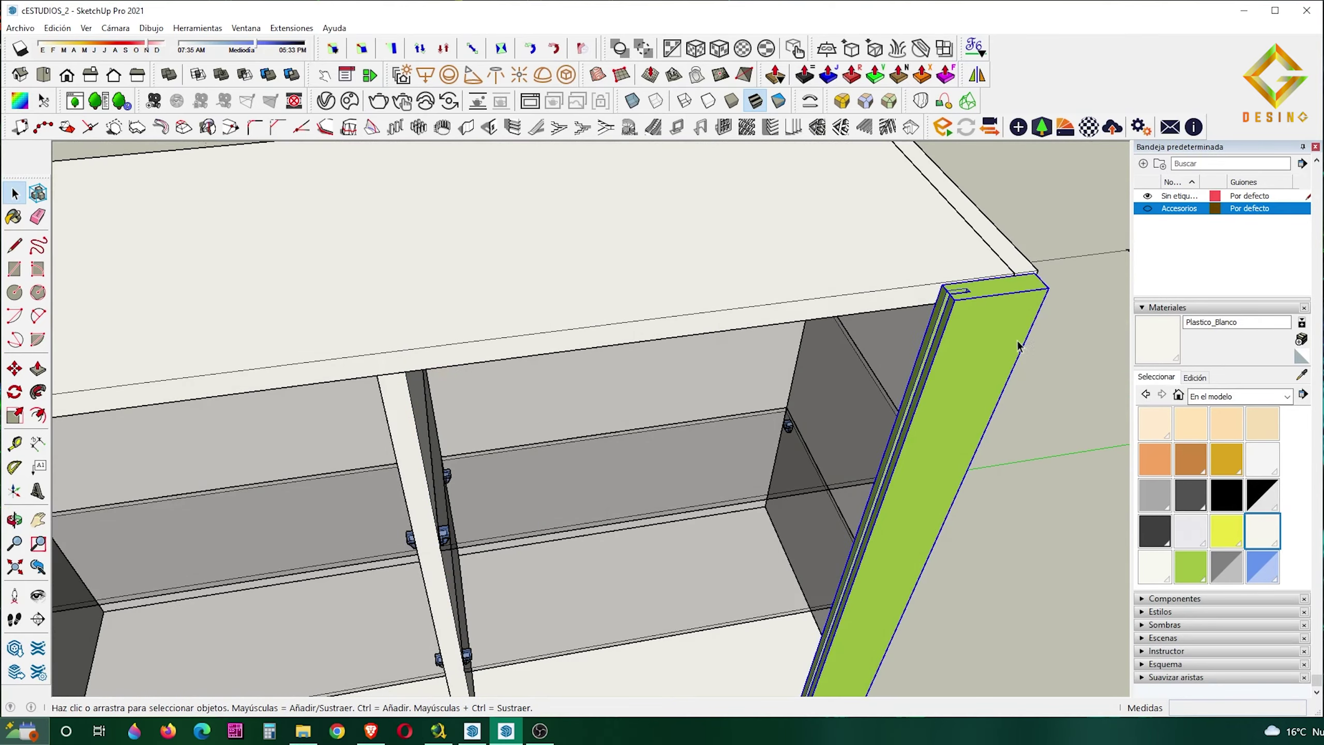
Copy the green panel 422 mm to the left
middle_drag(1019, 347, 831, 375)
key(m)
ctrl+click(830, 375)
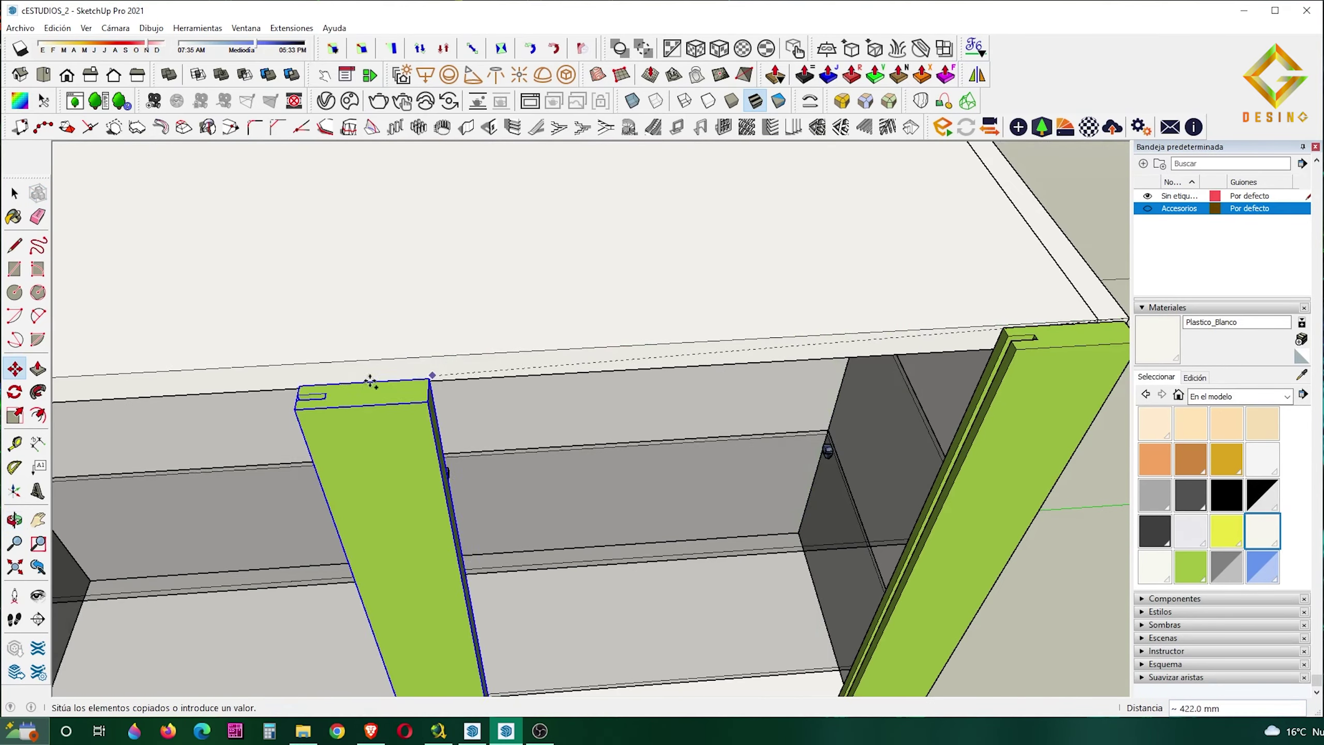
click(371, 382)
middle_drag(371, 382, 543, 348)
key(space)
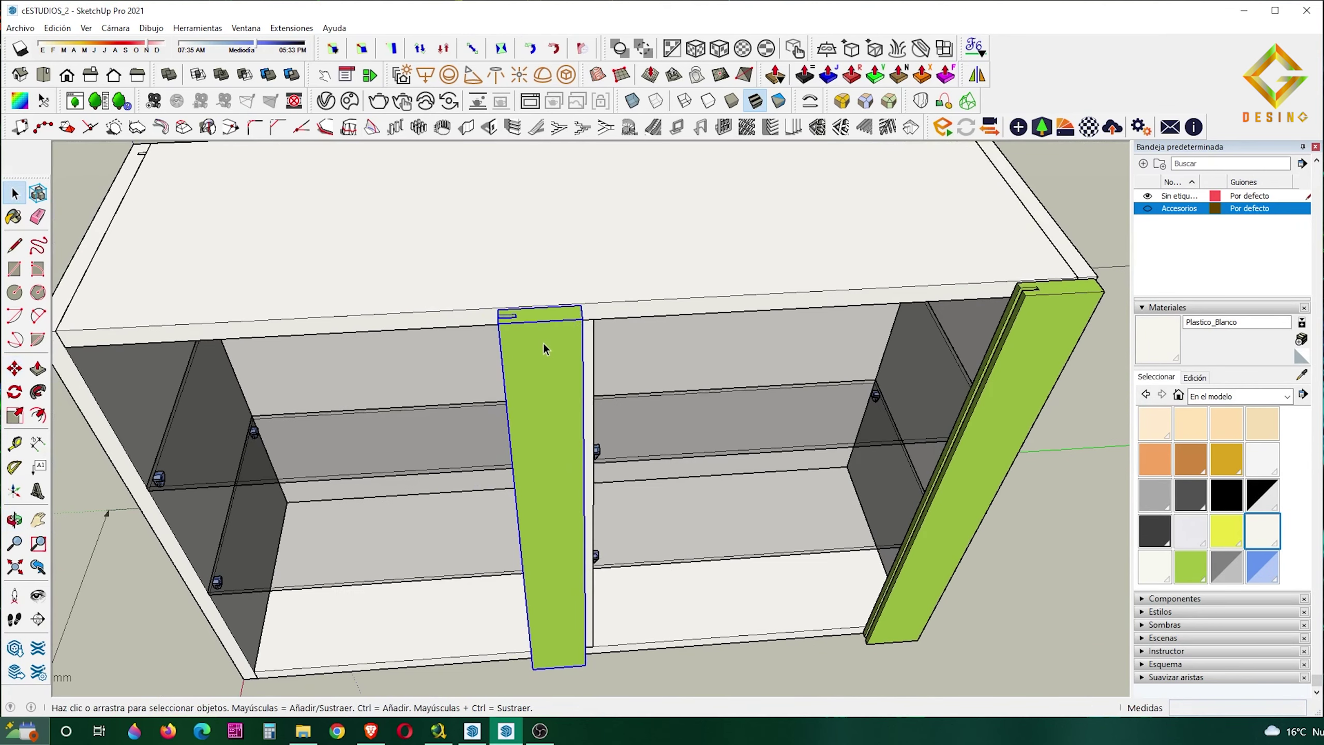
scroll(579, 365, up, 3)
scroll(581, 370, up, 3)
Make a 180° mirrored copy of the panel about its top midpoint, nudged 4 mm
key(q)
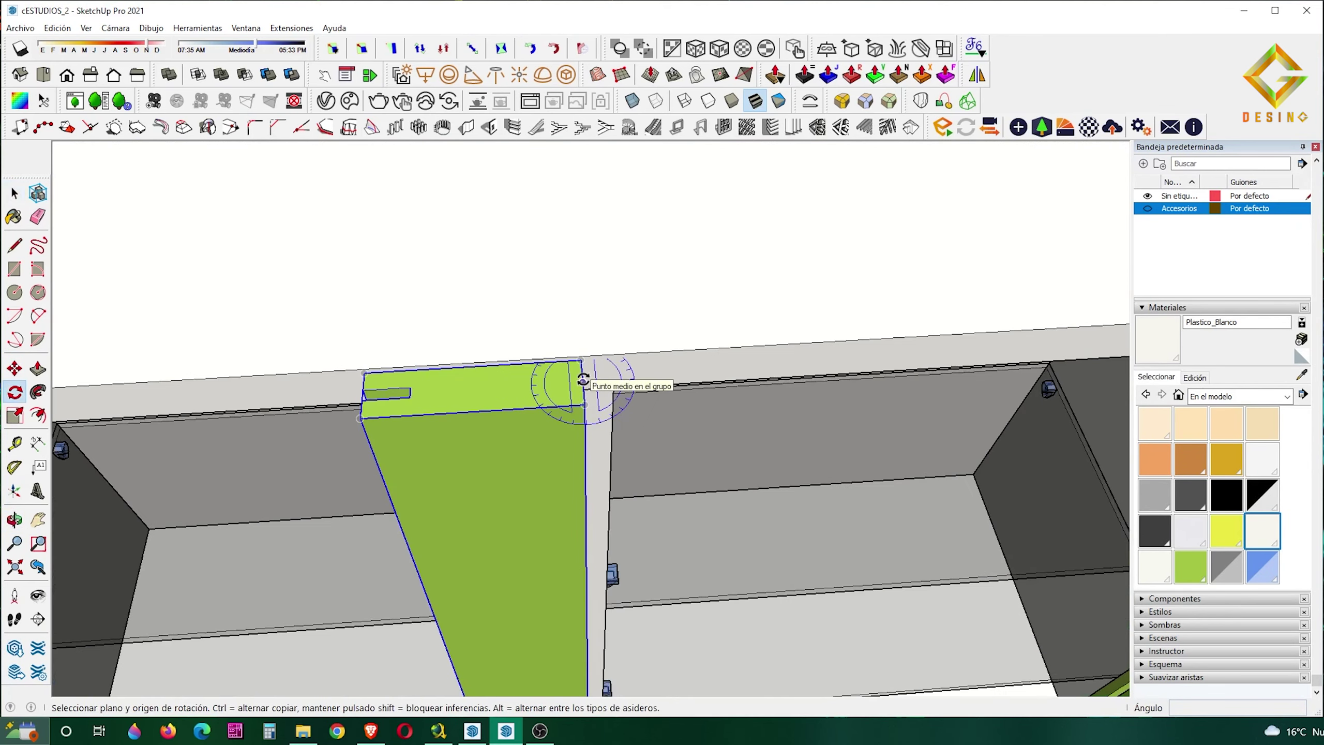
click(582, 365)
click(583, 412)
click(589, 376)
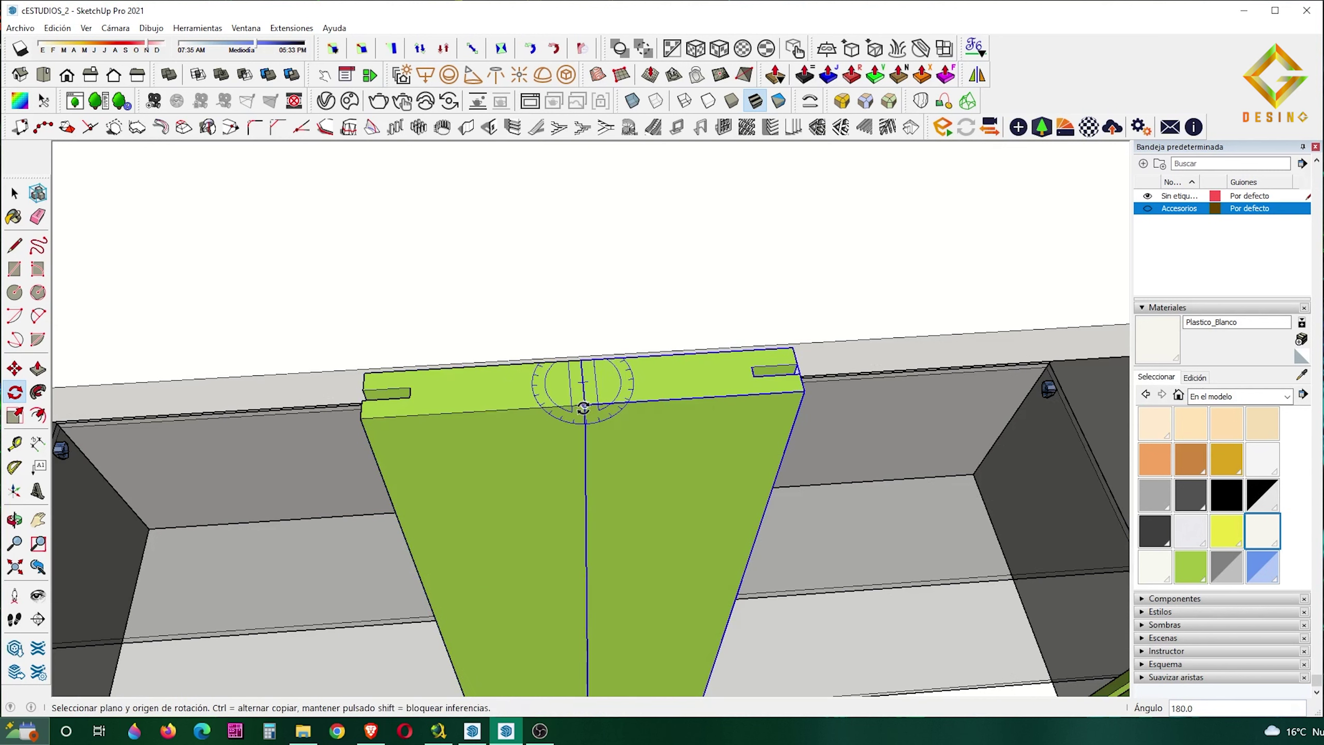
key(m)
click(595, 377)
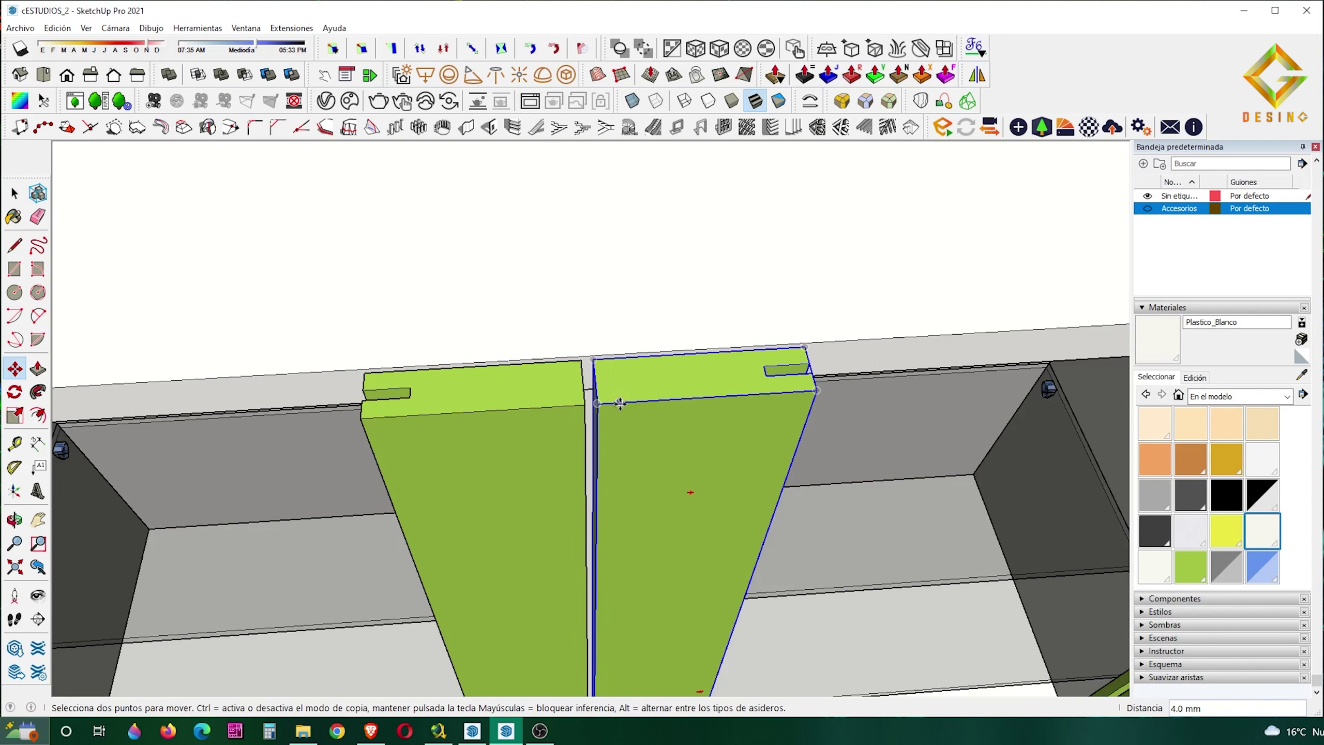
Move the mirrored door frame by its corner to the cabinet's left opening
click(593, 360)
scroll(588, 361, down, 2)
scroll(589, 360, down, 3)
scroll(589, 360, down, 3)
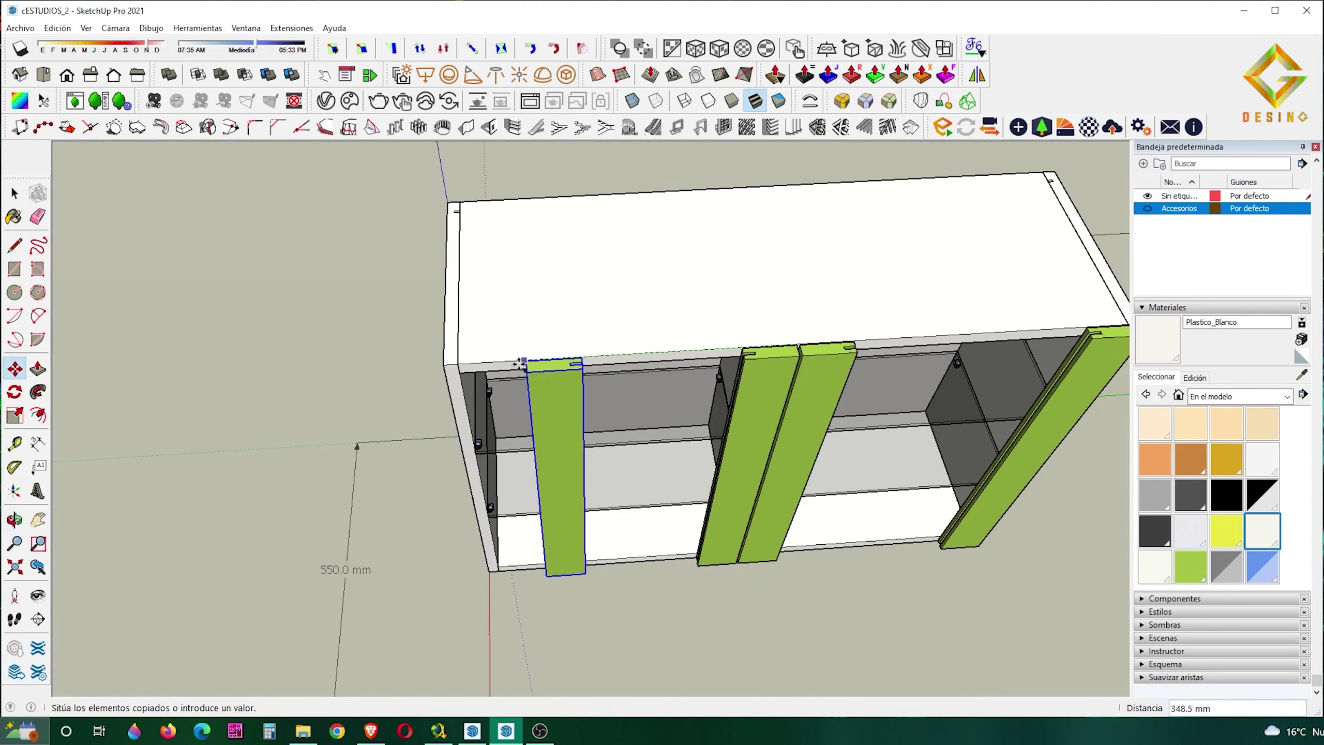
click(472, 372)
key(space)
scroll(459, 396, up, 3)
scroll(436, 440, up, 2)
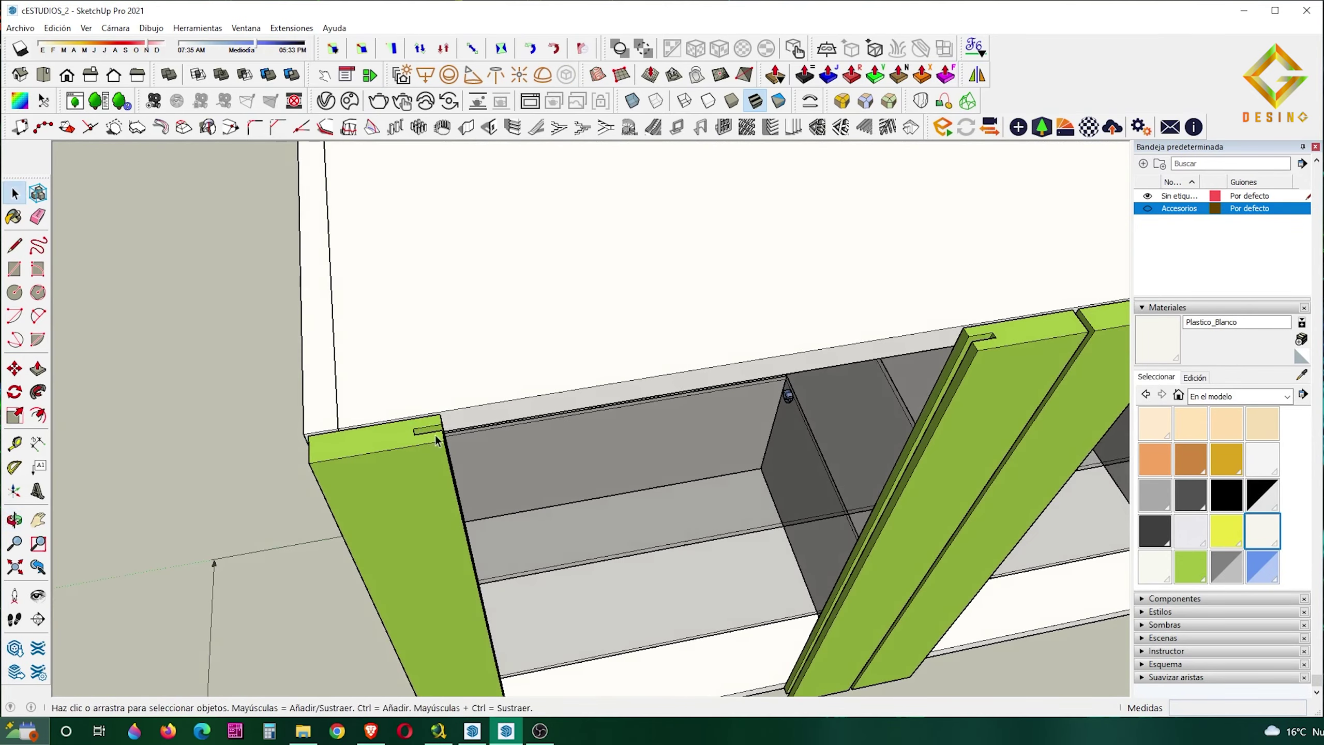
scroll(995, 334, up, 2)
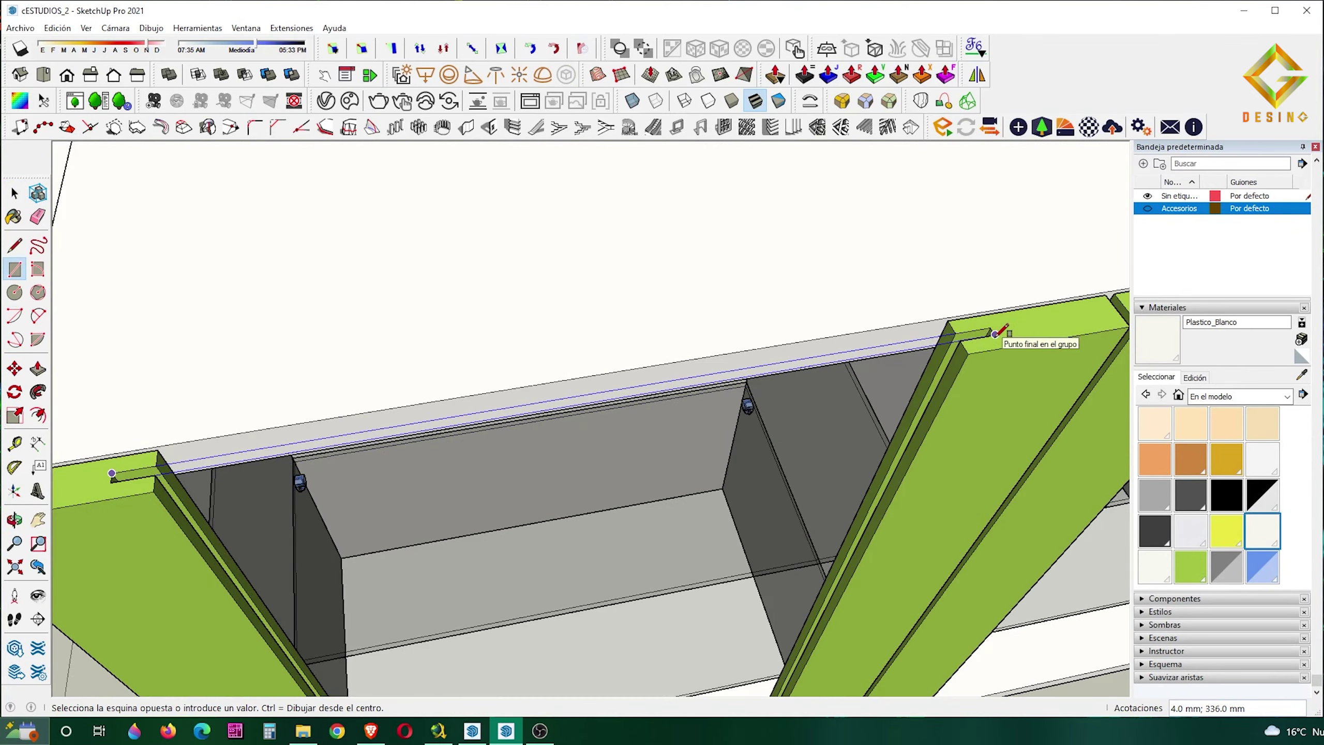
Finish the door panel rectangle between the green door frames
click(996, 334)
scroll(995, 333, down, 3)
key(space)
key(p)
middle_drag(920, 276, 924, 304)
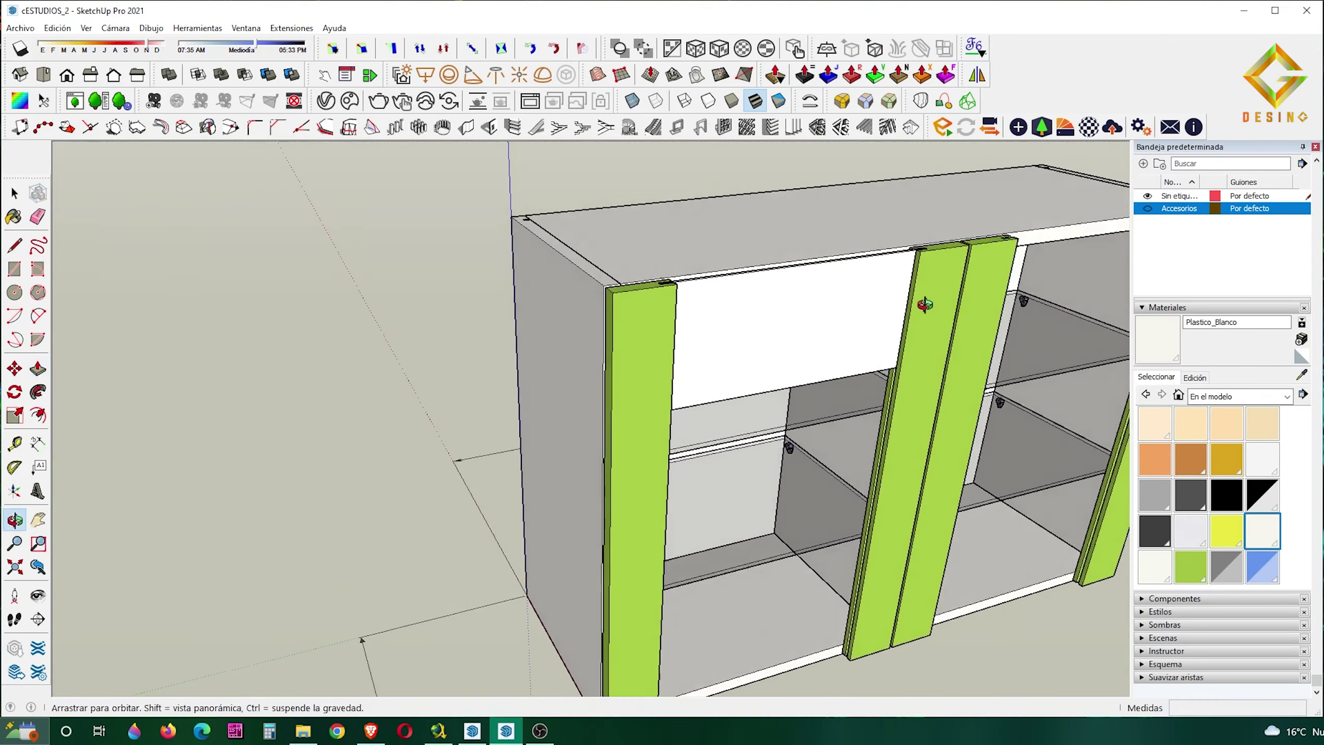
drag(924, 304, 782, 365)
key(space)
scroll(782, 417, down, 3)
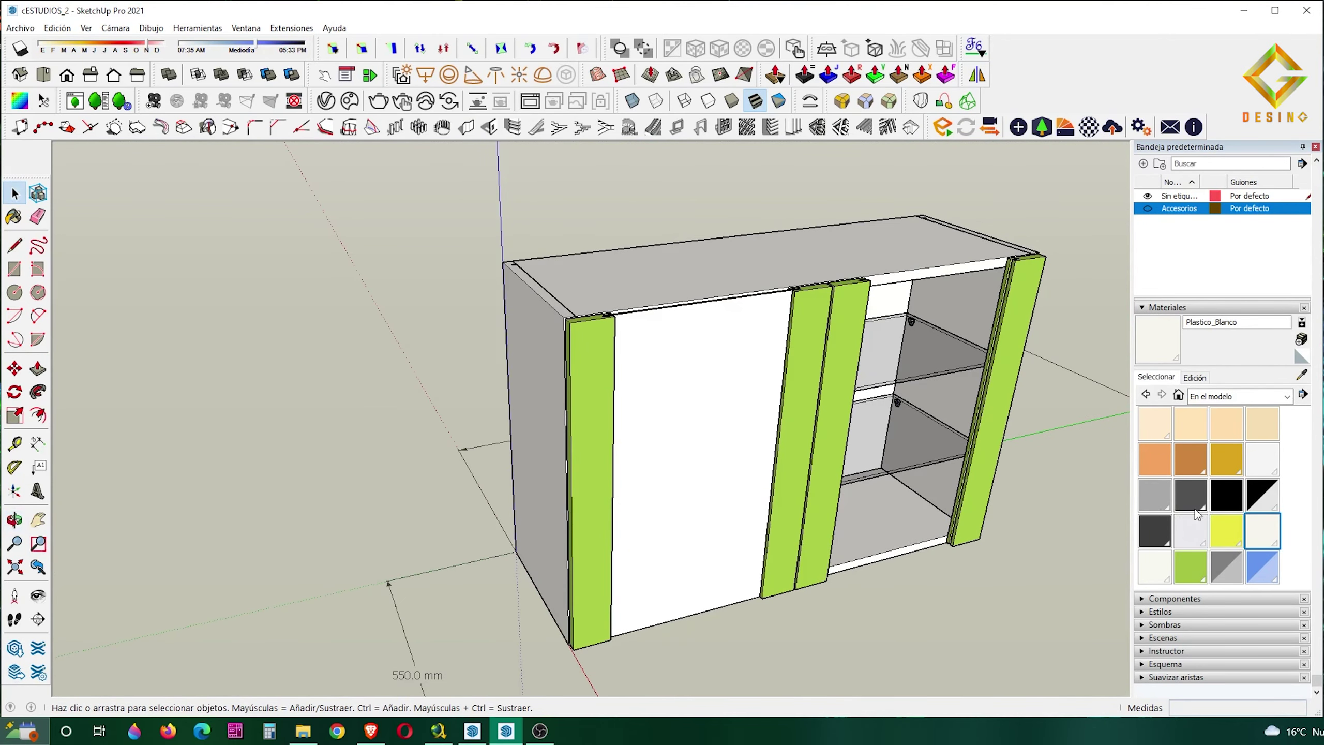
Paint the new door panel with the Vidrio gris translúcido material
click(1233, 574)
click(710, 414)
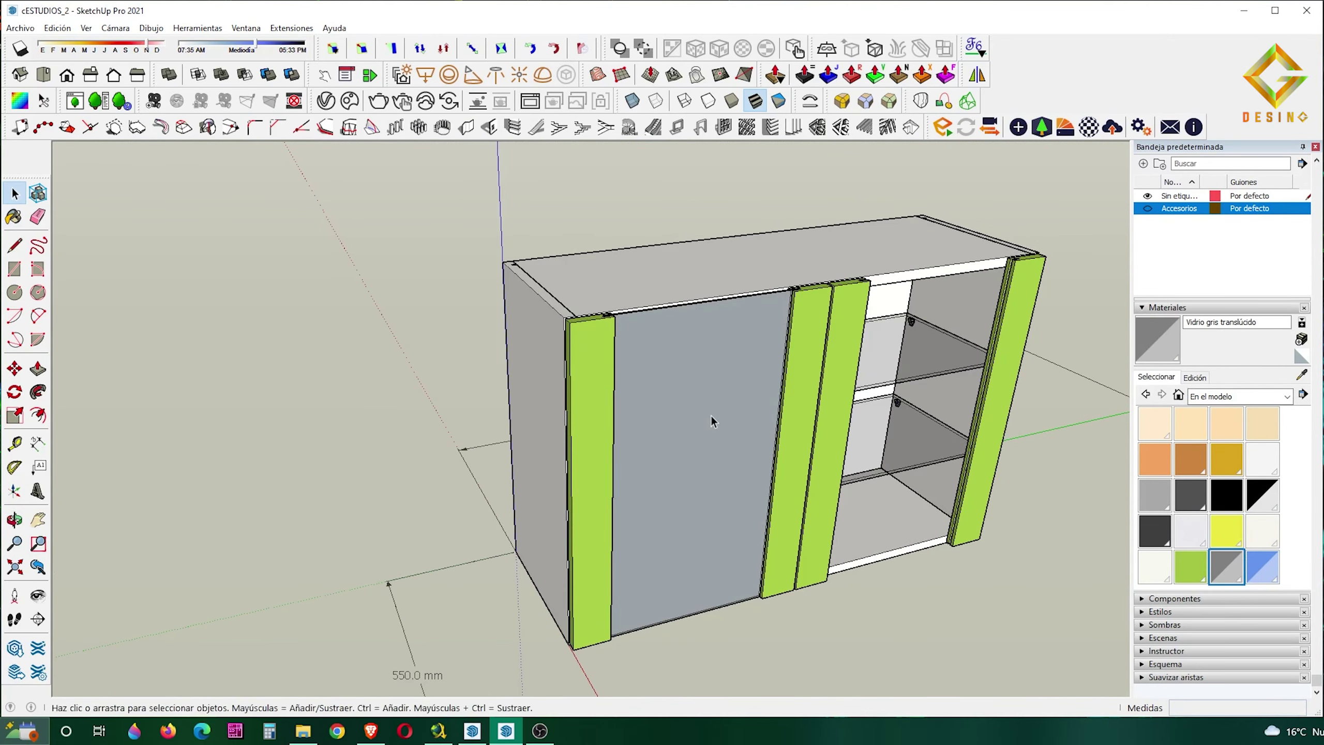
right_click(710, 415)
mouse_move(709, 414)
middle_down()
mouse_move(724, 531)
mouse_move(684, 380)
middle_up()
scroll(685, 381, up, 5)
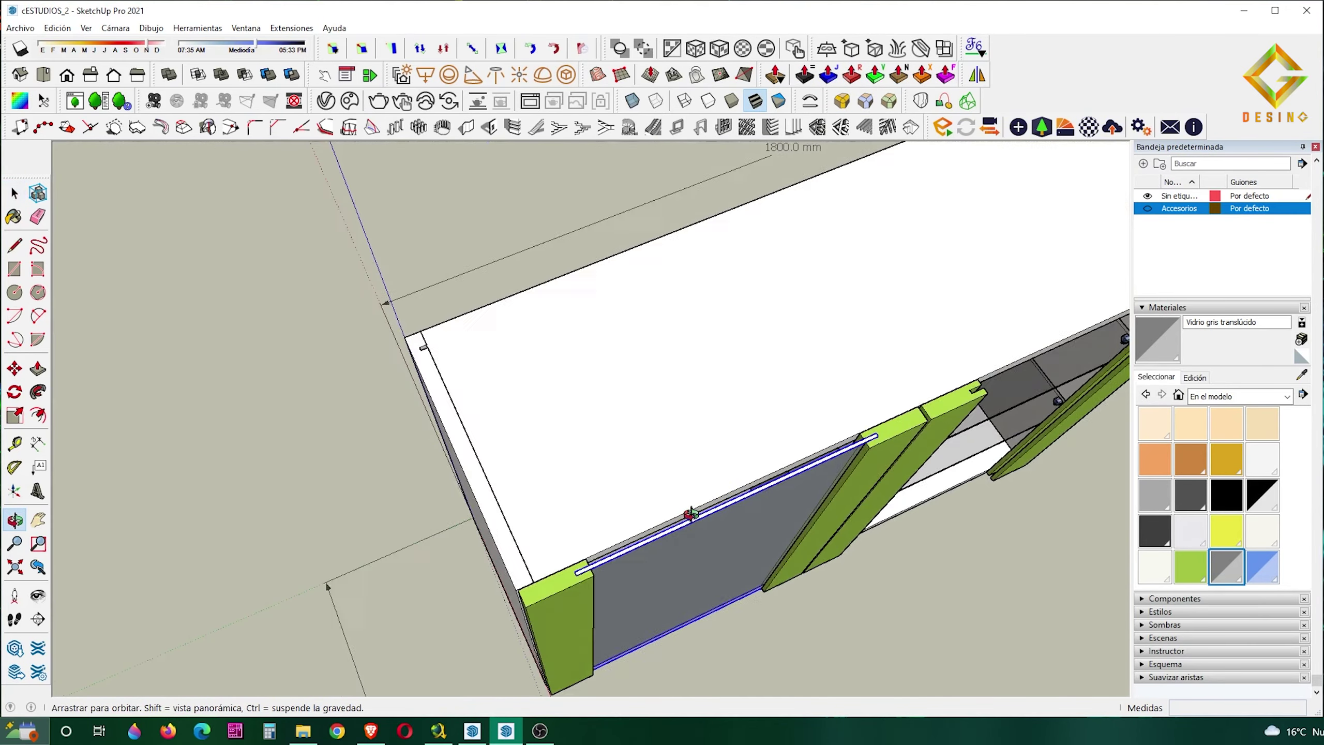
middle_drag(688, 511, 769, 354)
Reverse the glass panel's faces and repaint it so the grey glass shows translucent
click(773, 353)
right_click(780, 366)
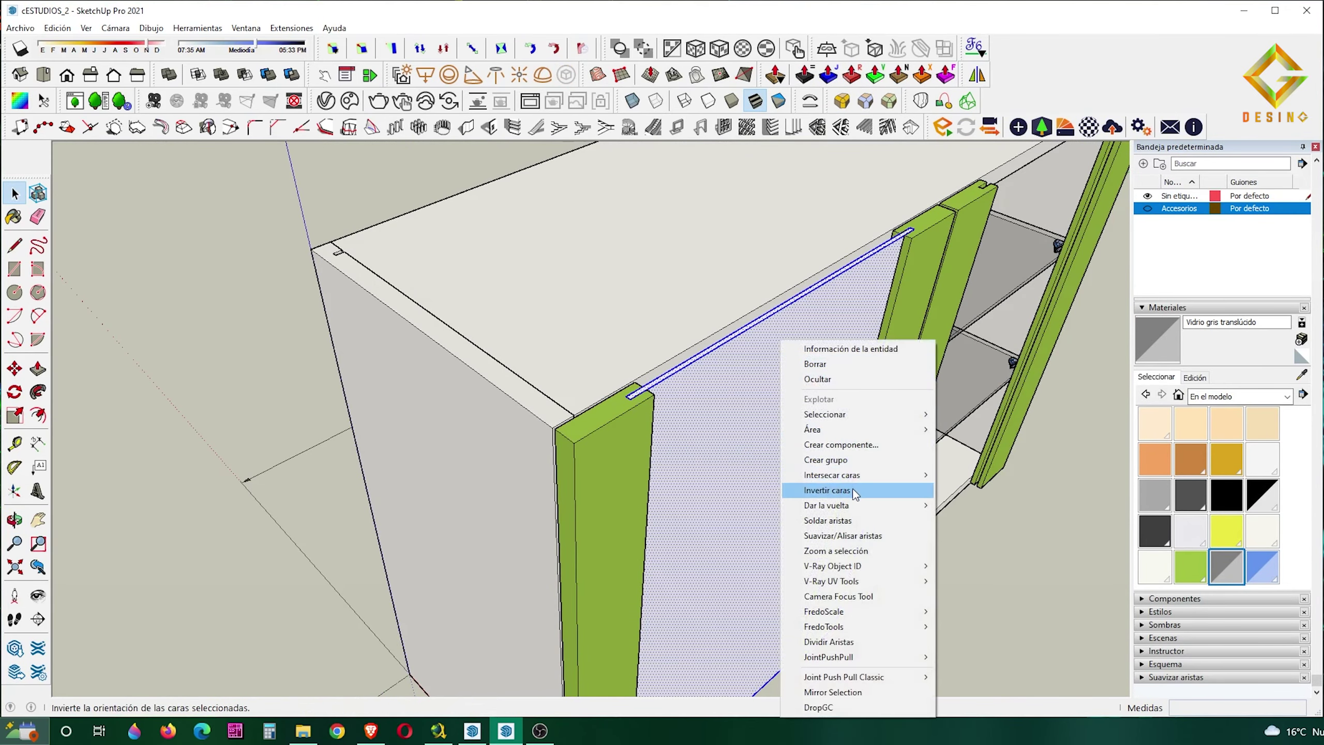
click(852, 488)
key(b)
click(812, 509)
key(space)
scroll(811, 508, down, 5)
middle_drag(823, 486, 729, 521)
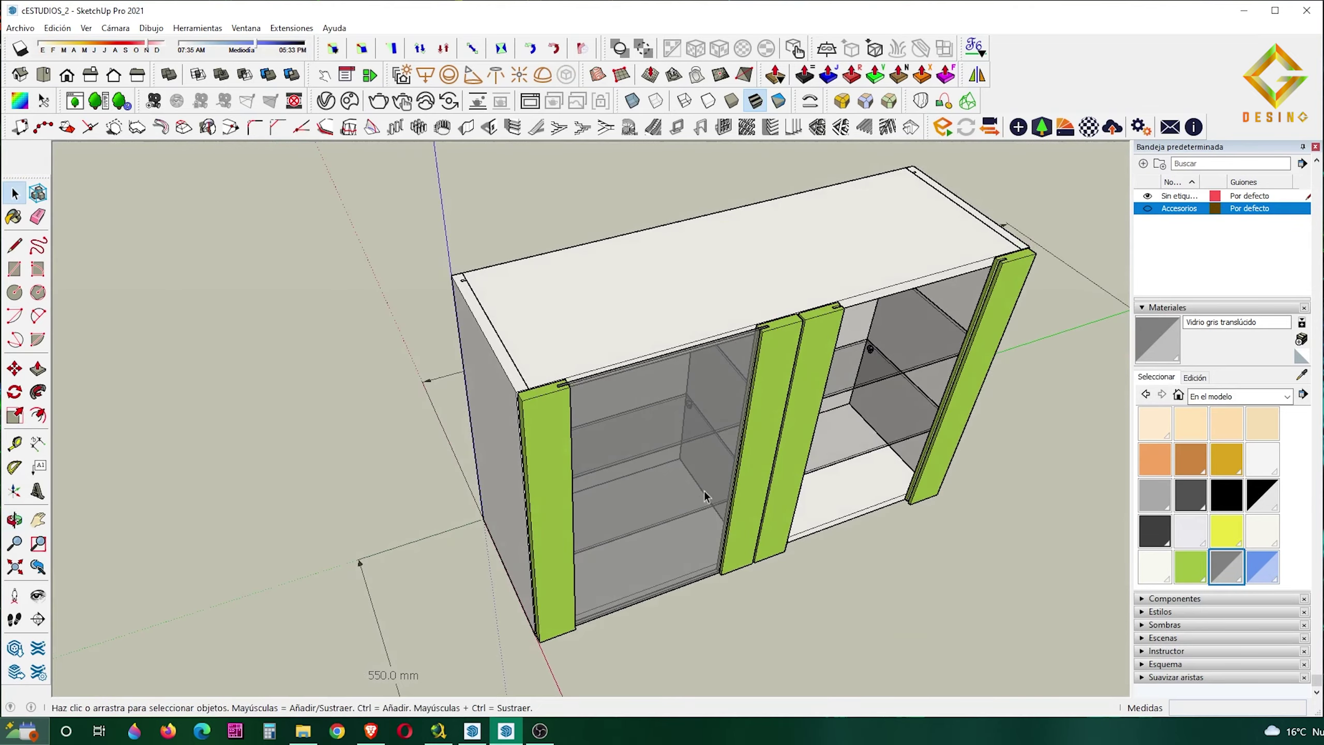
scroll(568, 447, up, 6)
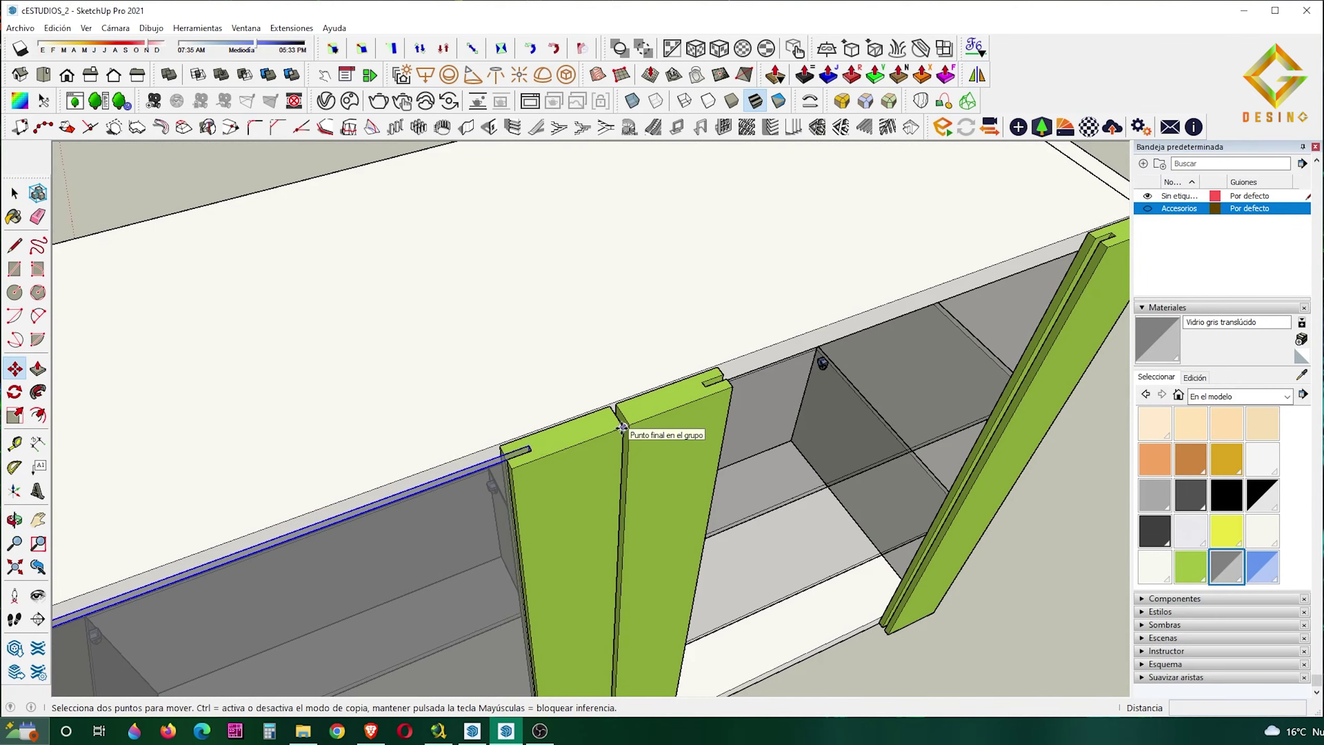
scroll(620, 428, down, 5)
middle_drag(620, 429, 794, 581)
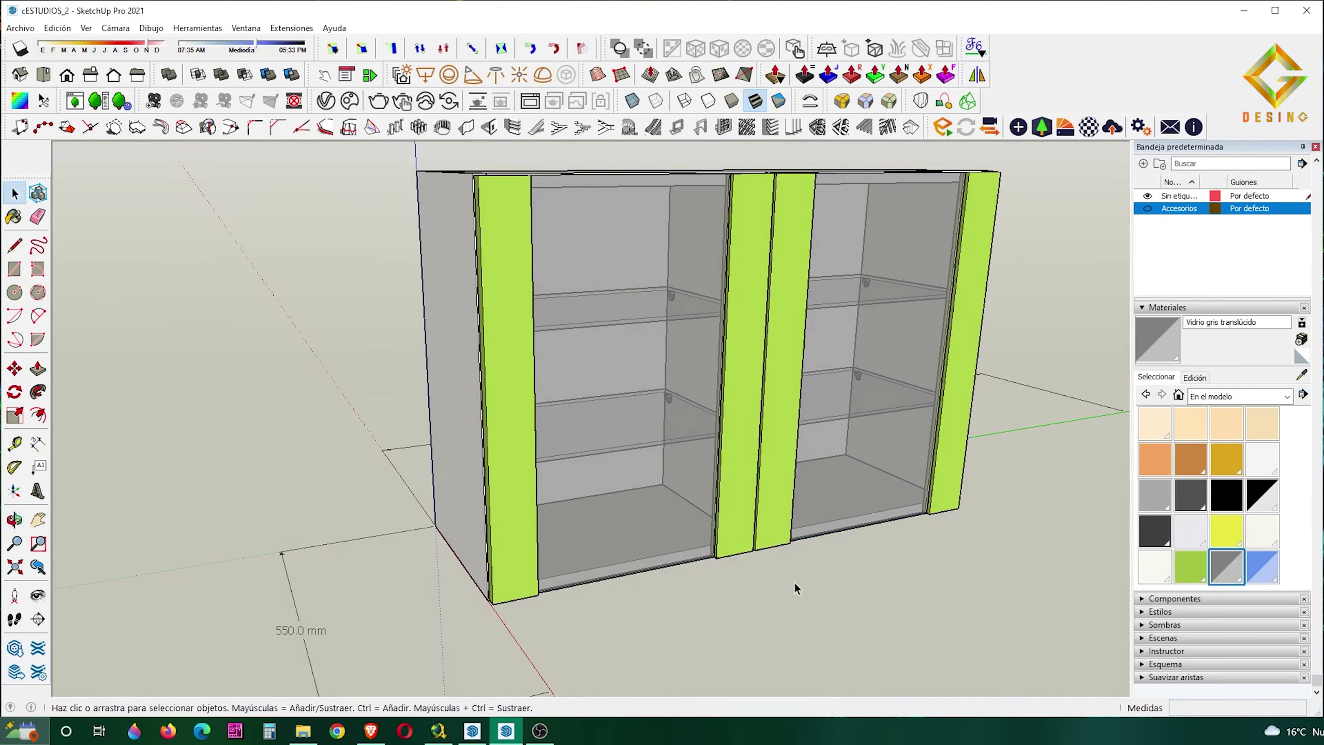
Place Tape Measure guides for the knob position near the bottom of the doors
scroll(682, 589, up, 4)
scroll(683, 589, up, 2)
key(t)
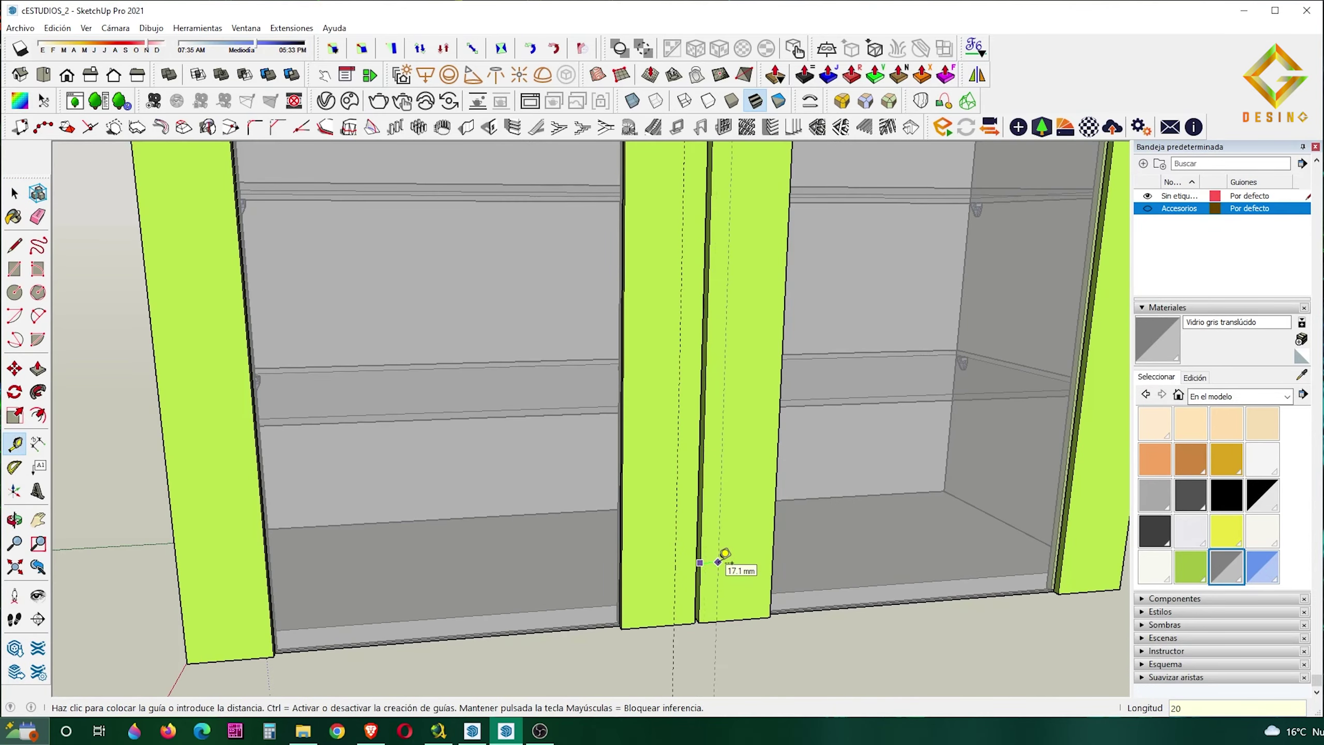
key(space)
scroll(742, 593, down, 5)
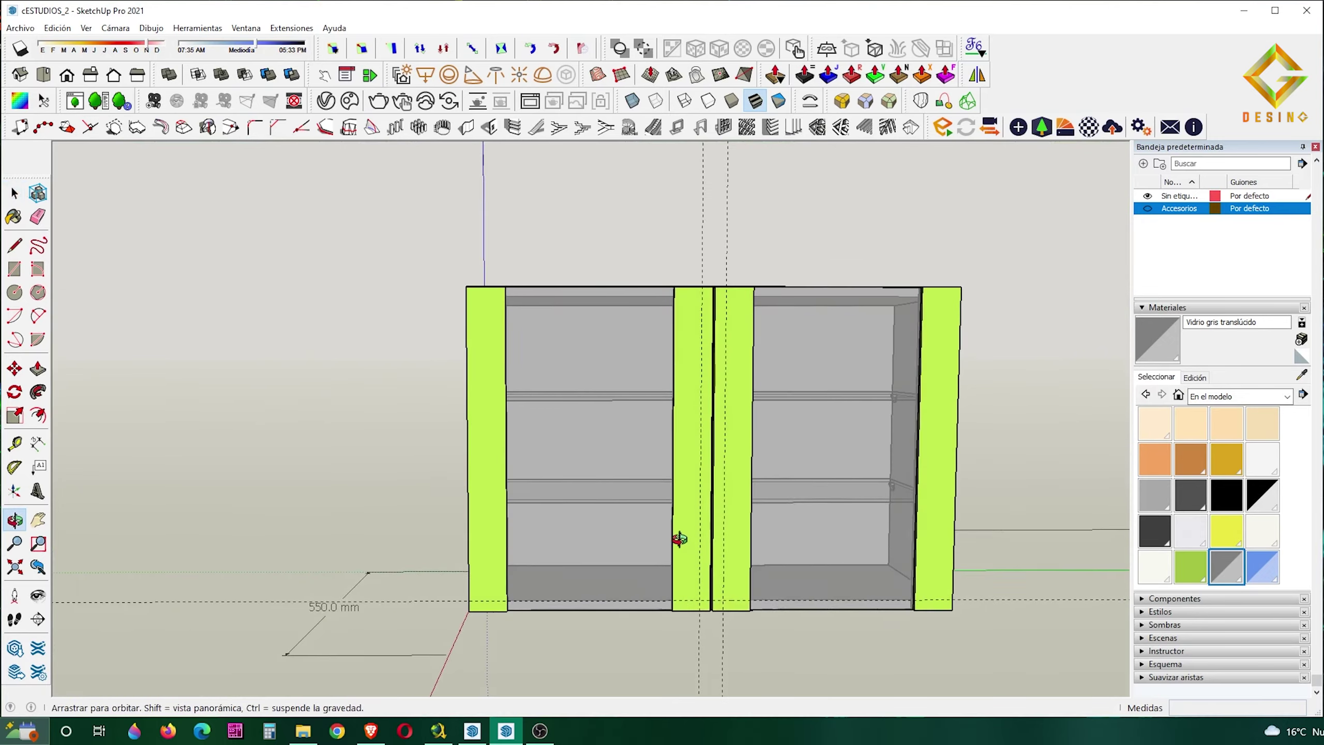
shift+middle_drag(679, 541, 606, 505)
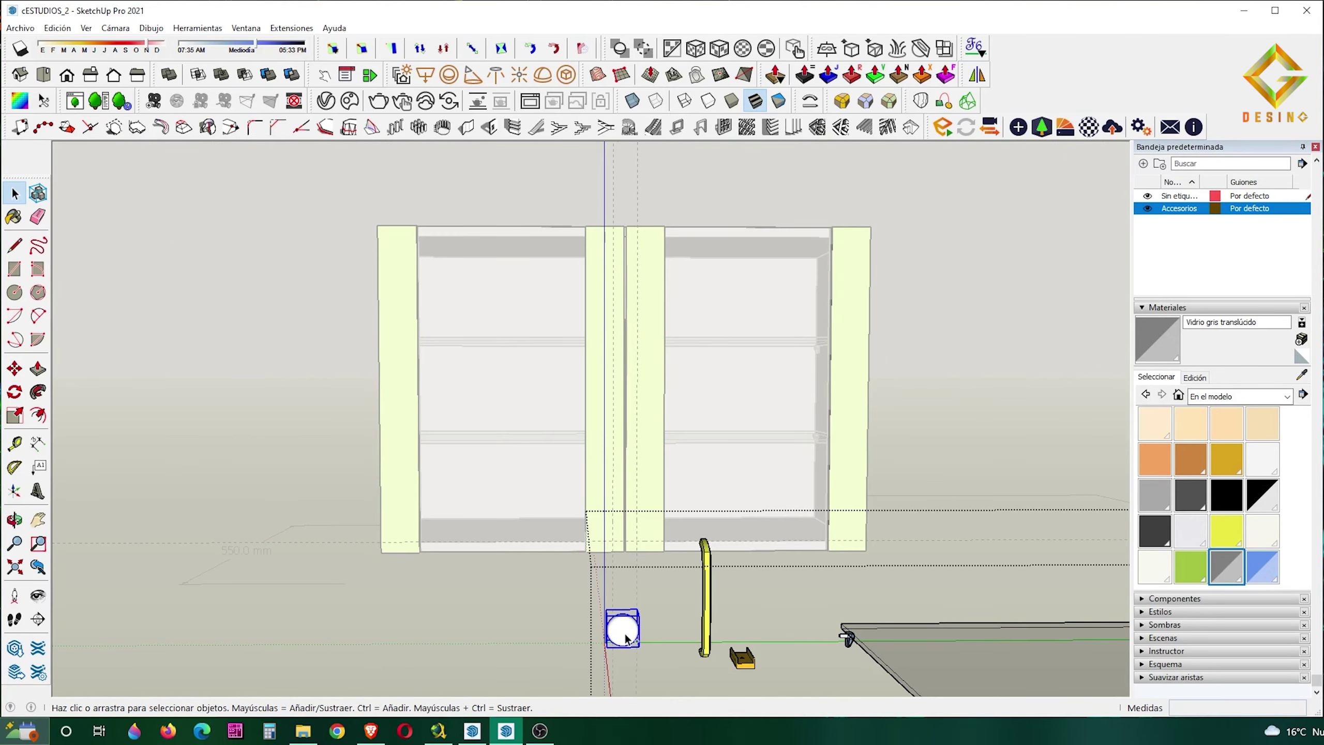
Move the round white handle onto the left middle door frame
key(m)
middle_drag(576, 591, 639, 629)
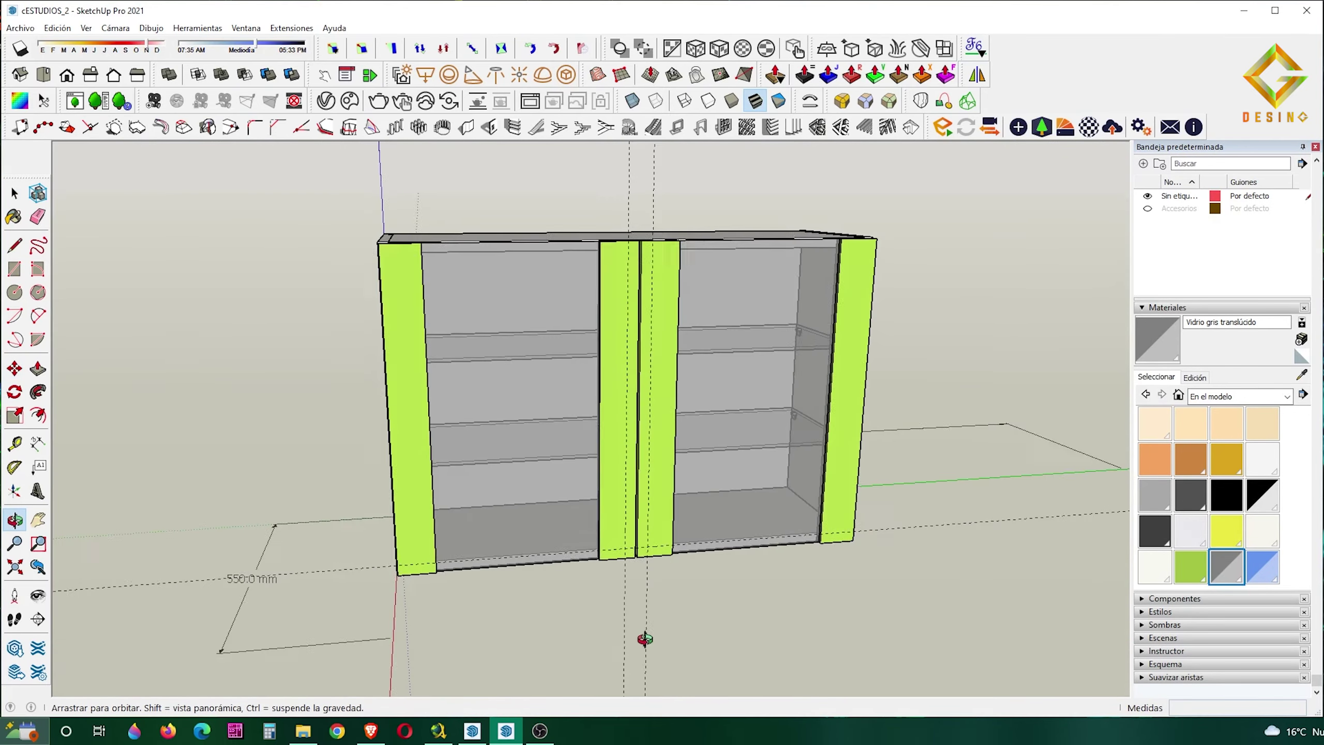
scroll(600, 563, up, 3)
scroll(609, 571, up, 2)
click(612, 572)
middle_drag(503, 458, 539, 455)
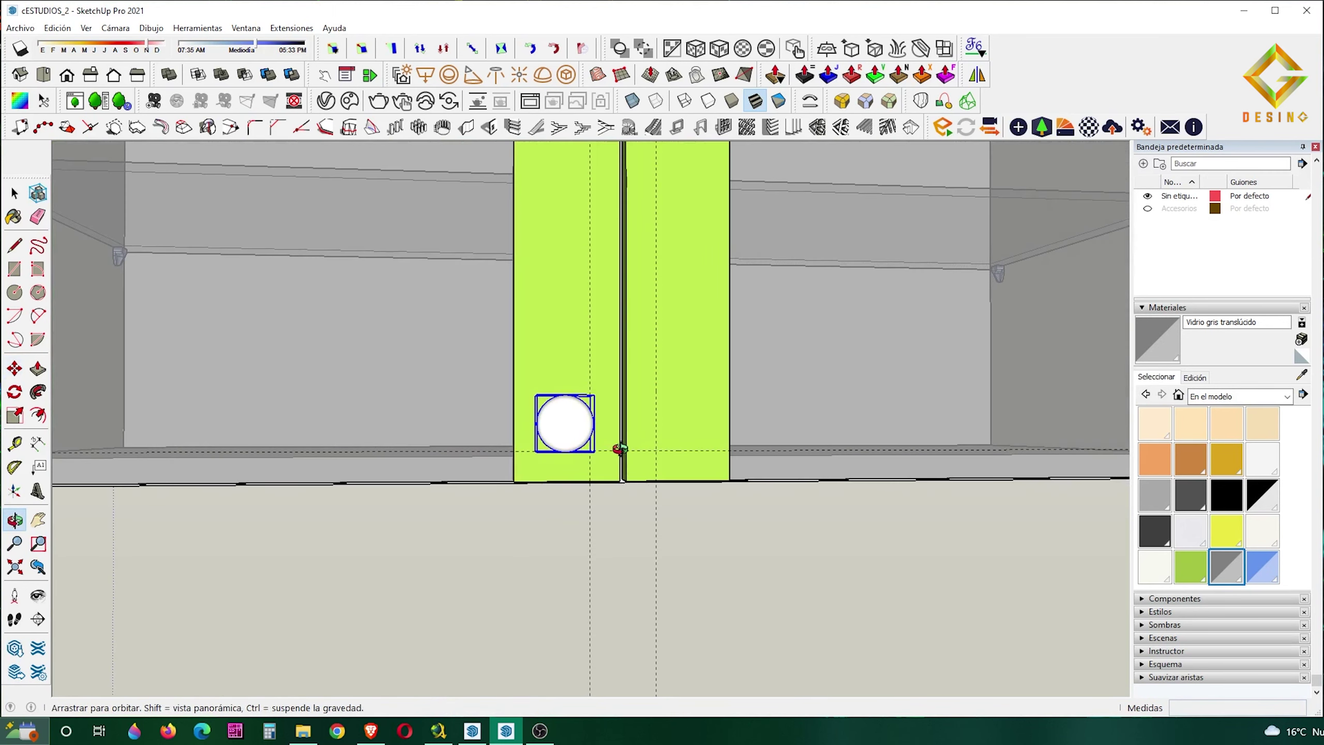
click(548, 455)
scroll(574, 459, up, 2)
Add a guide on the right middle door frame and copy the knob onto it
key(t)
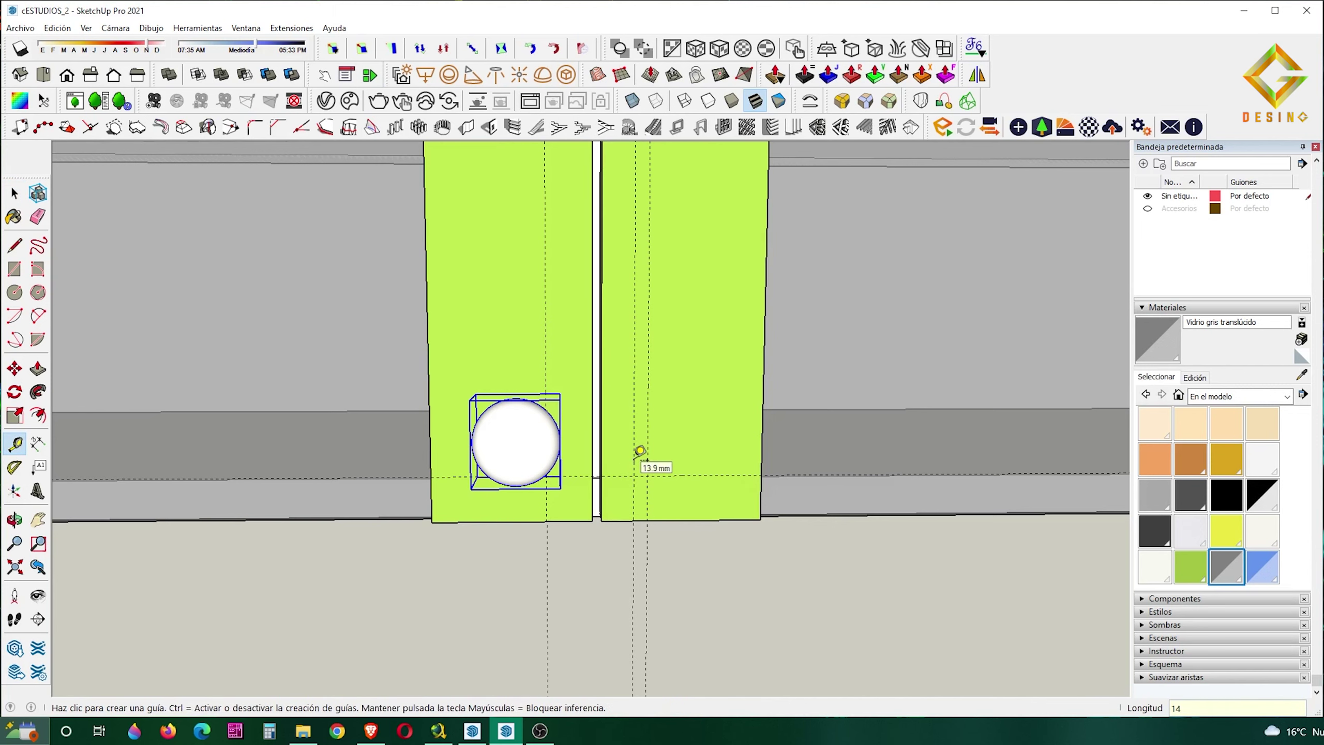
key(space)
middle_drag(640, 452, 641, 446)
key(ctrl)
click(550, 479)
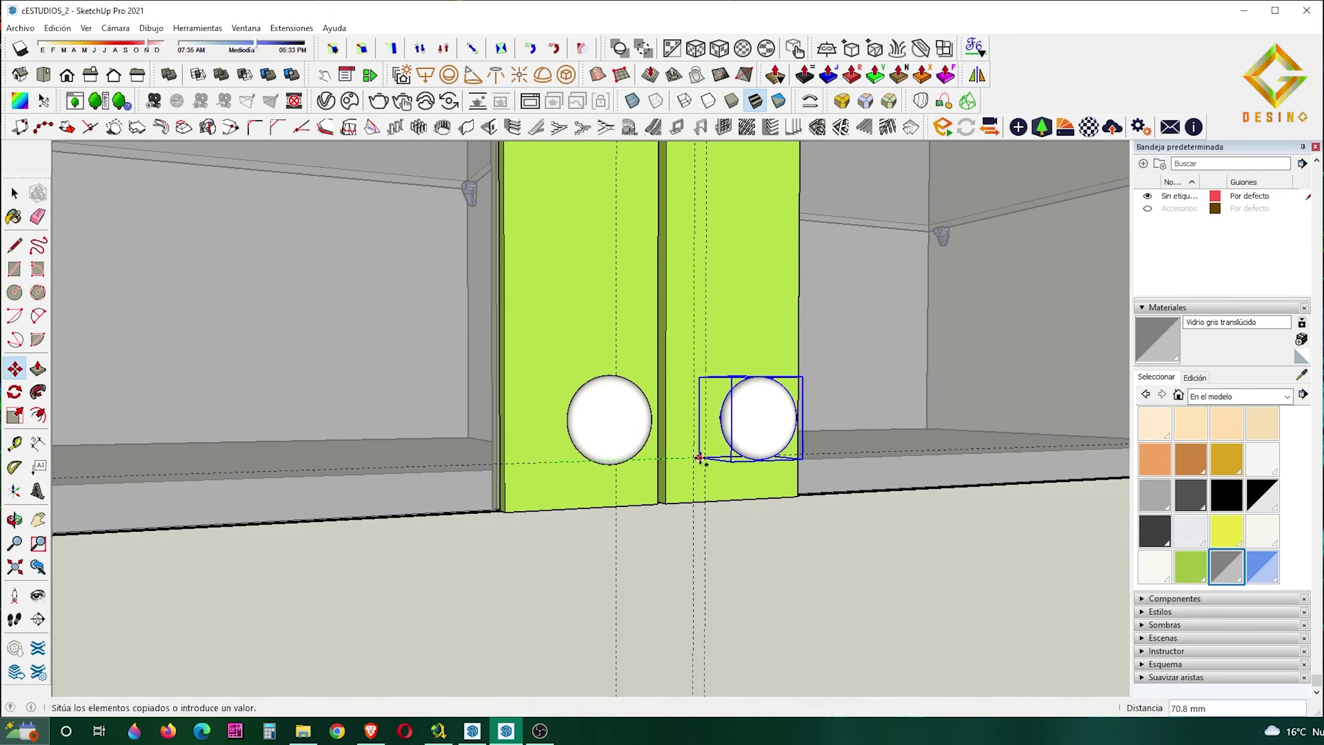
click(698, 464)
key(space)
scroll(684, 521, down, 2)
scroll(613, 584, down, 2)
scroll(613, 583, down, 2)
scroll(538, 613, down, 2)
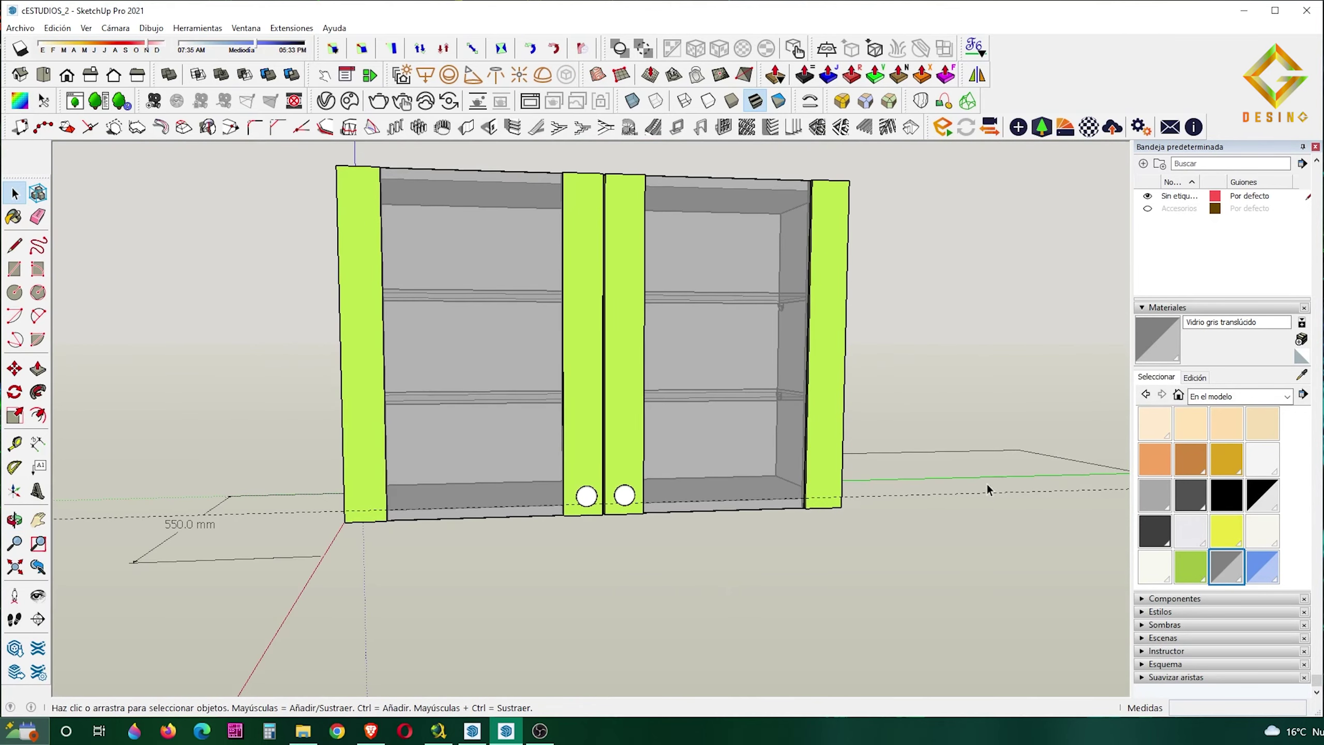
middle_drag(902, 567, 594, 574)
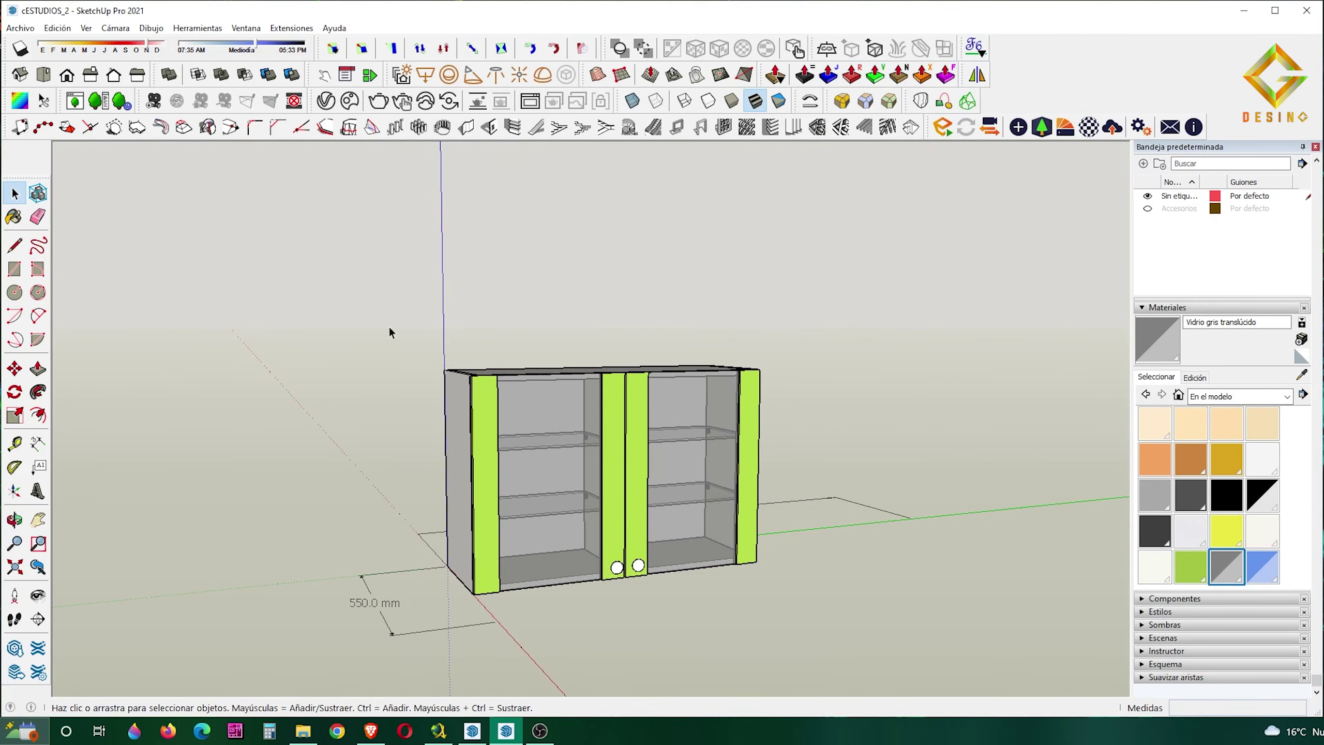
Make the whole cabinet a component with Crear componente
drag(391, 333, 823, 623)
right_click(628, 511)
click(693, 273)
key(Return)
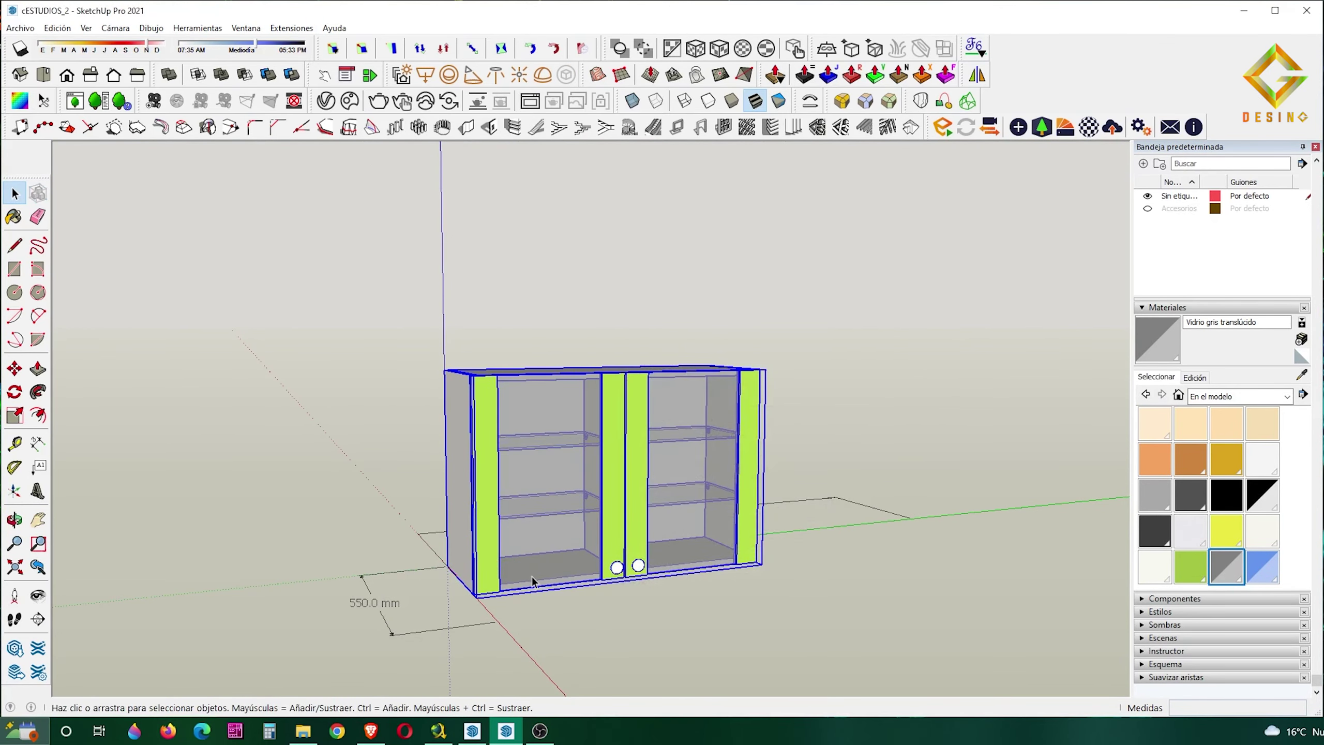
Copy the cabinet component alongside to the right
middle_drag(532, 580, 484, 574)
scroll(437, 388, up, 3)
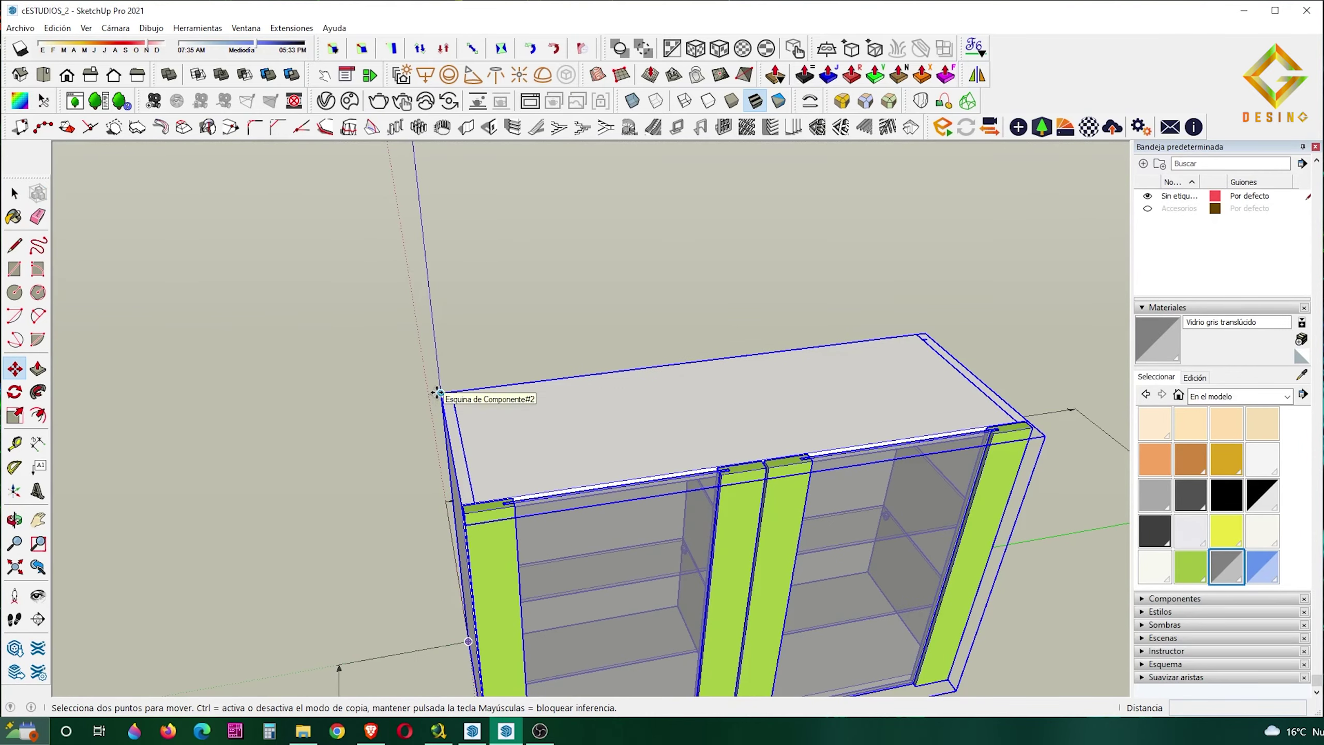
key(ctrl)
click(442, 385)
click(925, 334)
key(space)
scroll(911, 442, down, 2)
scroll(911, 442, down, 3)
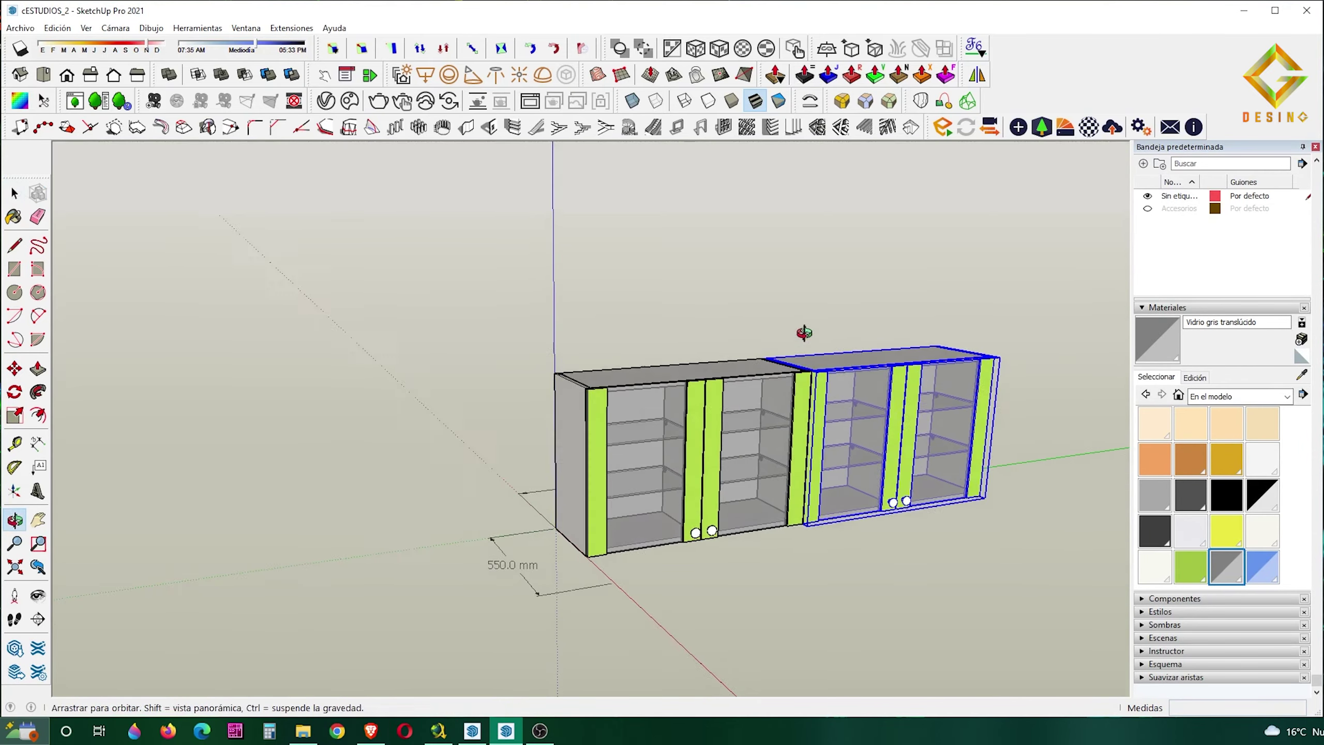
Select both cabinets and group them into one unit
key(ctrl+a)
right_click(885, 443)
click(930, 269)
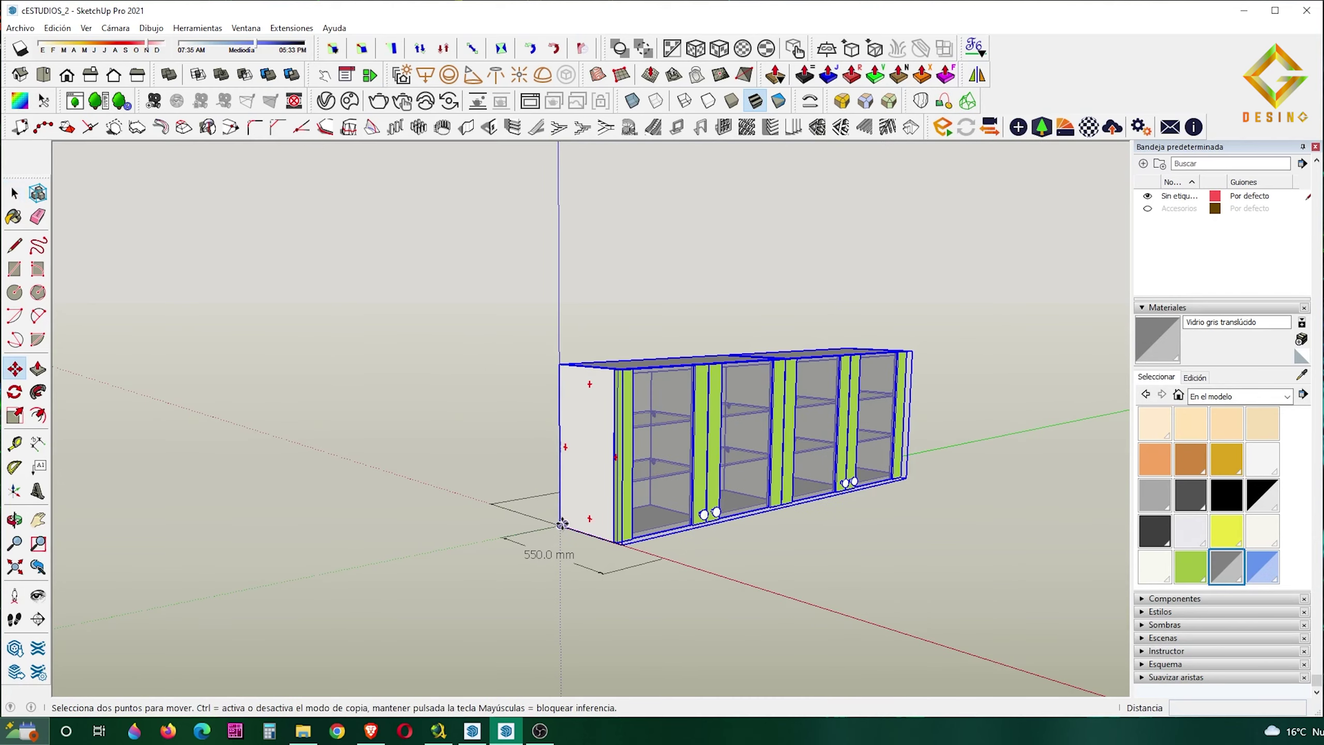
Raise the grouped cabinets 1600 mm up the blue axis
text(1600)
key(Return)
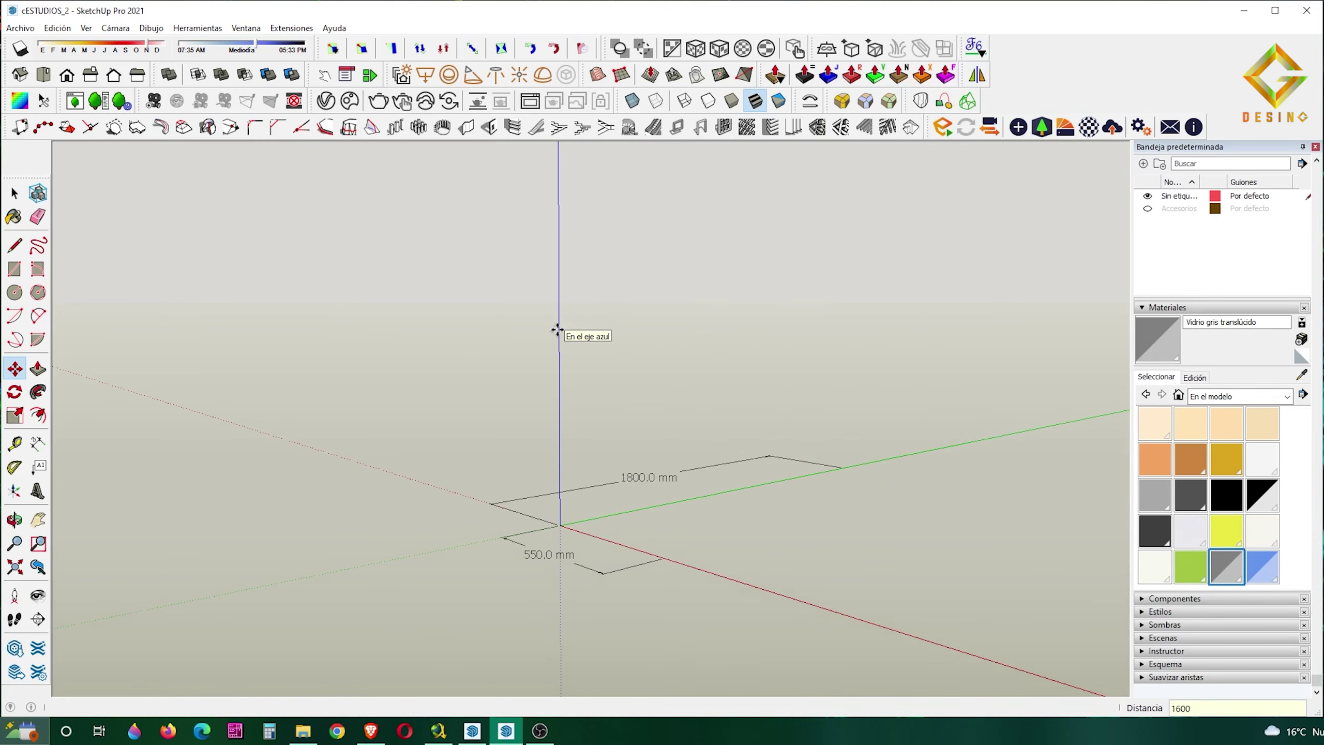
scroll(556, 331, down, 3)
key(space)
mouse_move(550, 466)
middle_down()
mouse_move(522, 534)
mouse_move(496, 464)
middle_up()
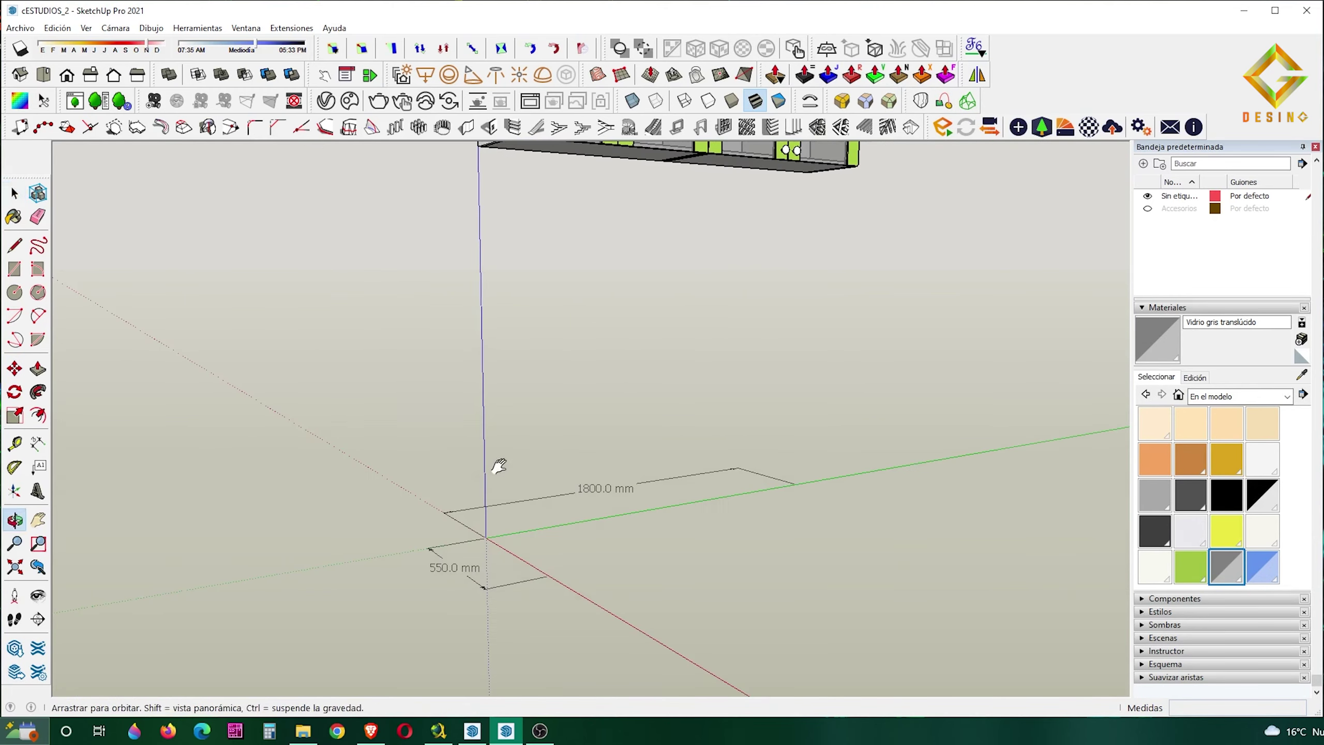
scroll(490, 553, up, 3)
scroll(471, 587, up, 1)
scroll(393, 584, up, 2)
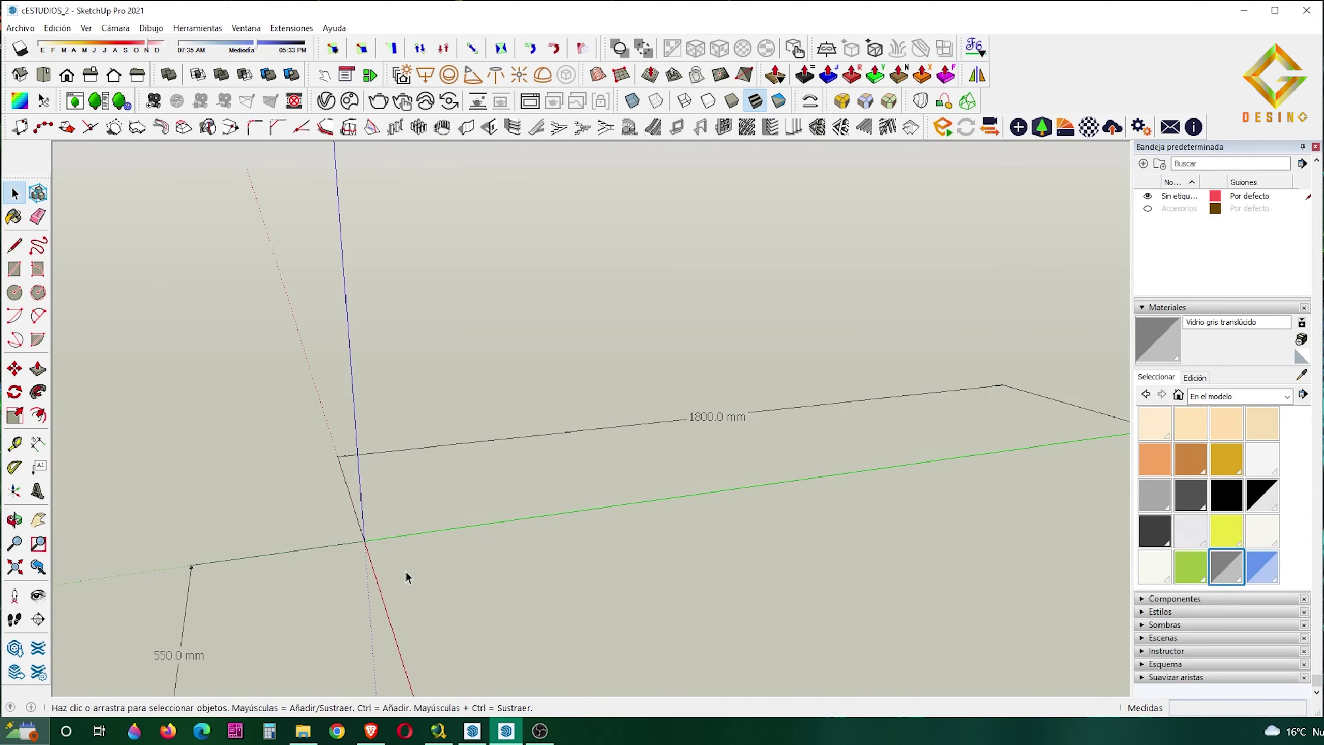
Place a guide 400 mm from the red axis
click(379, 589)
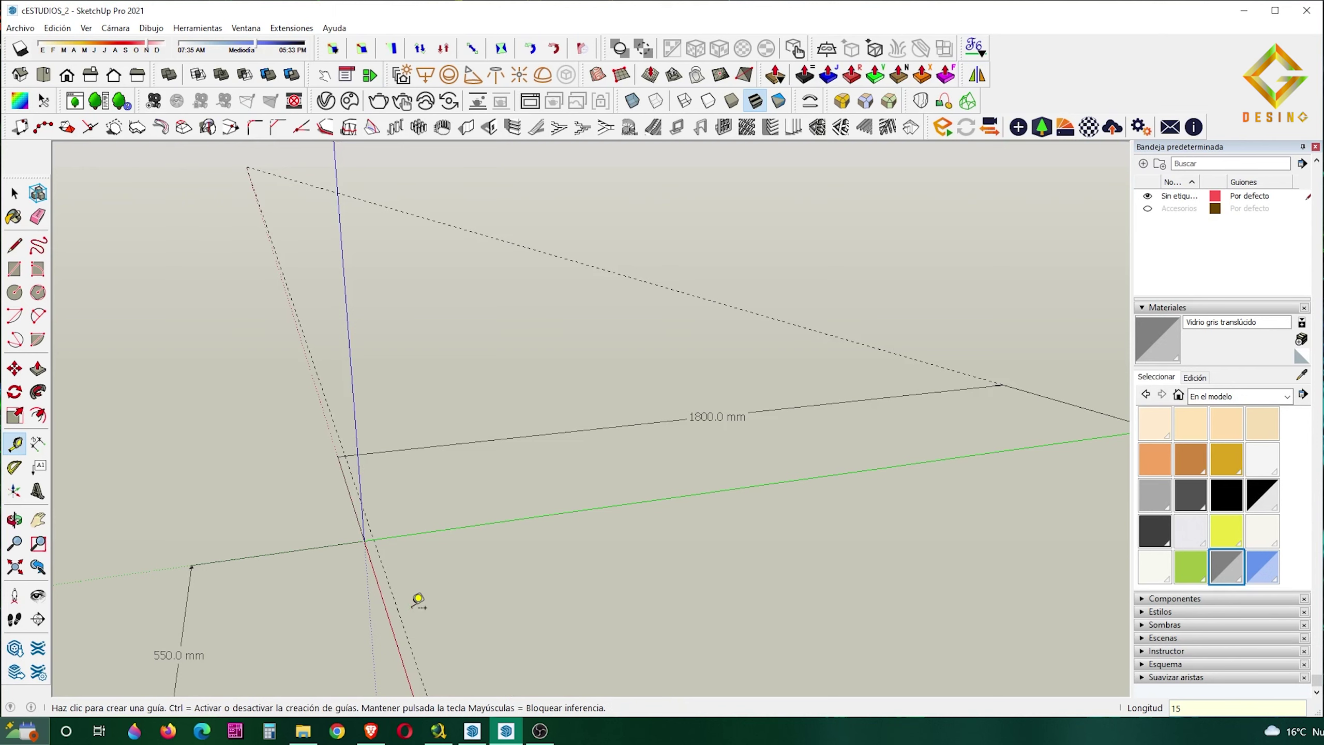
key(Return)
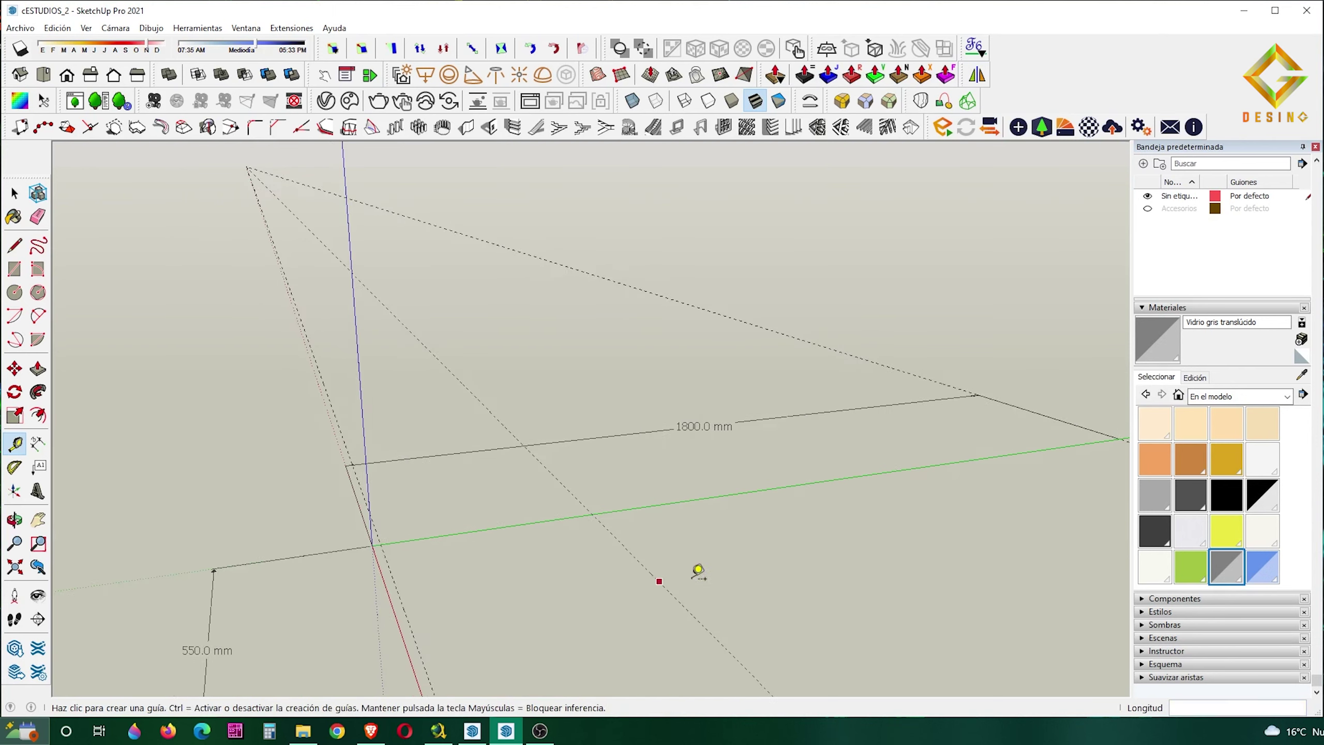
mouse_move(698, 570)
middle_down()
mouse_move(952, 534)
mouse_move(452, 521)
mouse_move(372, 460)
middle_up()
key(space)
Draw a 500 by 18 mm rectangle starting at the axis origin
key(r)
scroll(325, 487, up, 2)
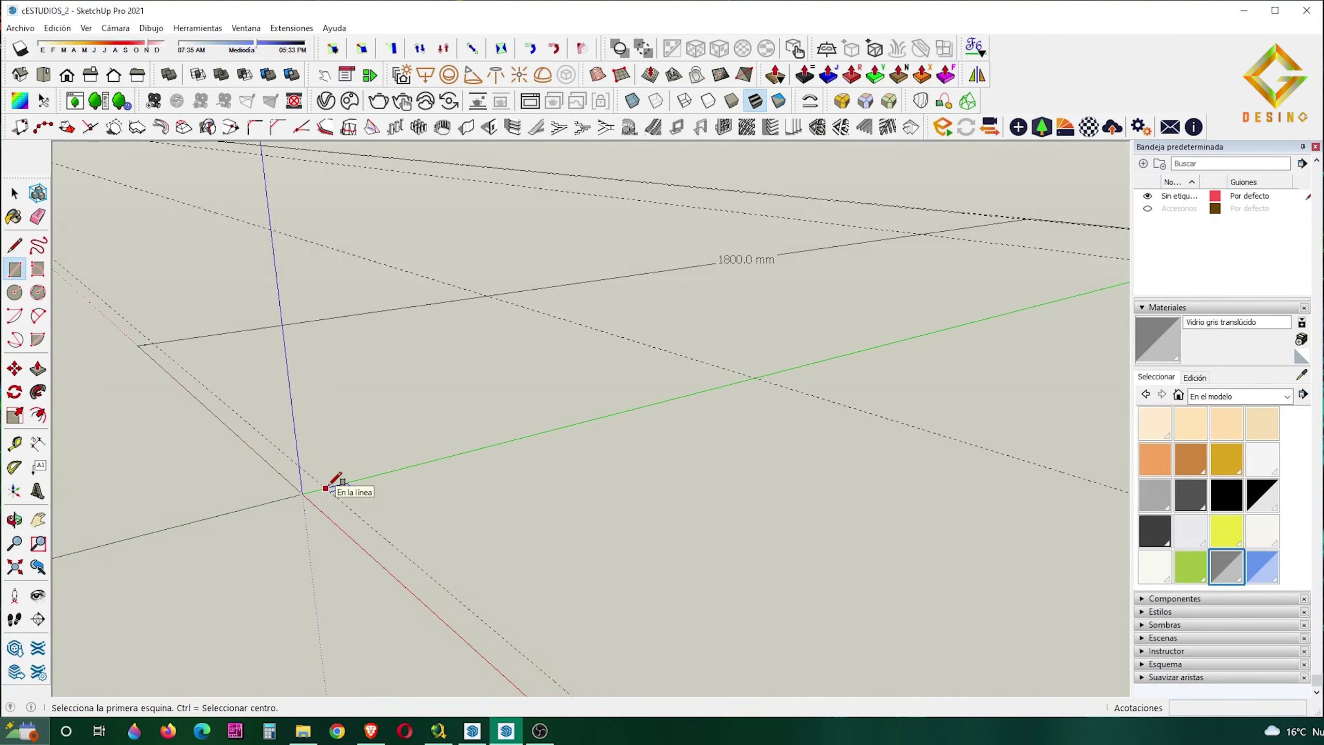
click(303, 494)
scroll(365, 521, down, 2)
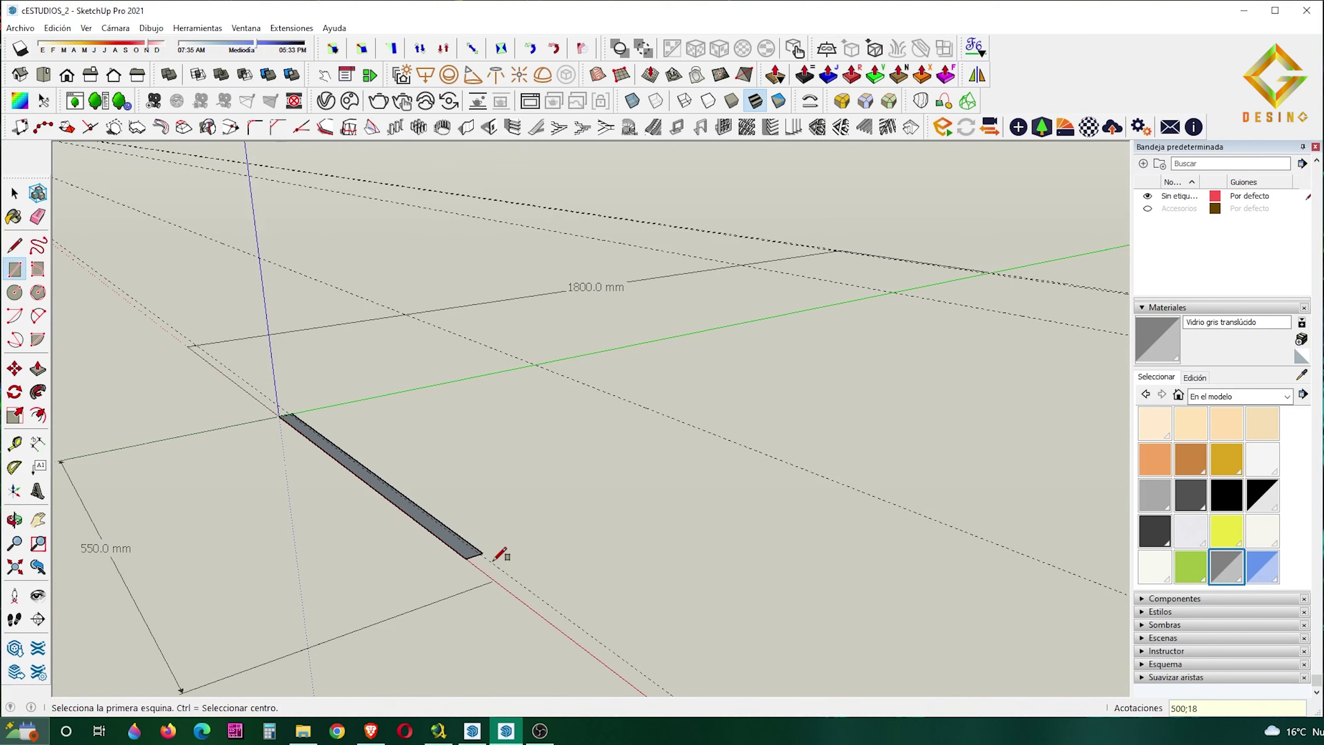
scroll(286, 414, up, 3)
scroll(281, 417, up, 3)
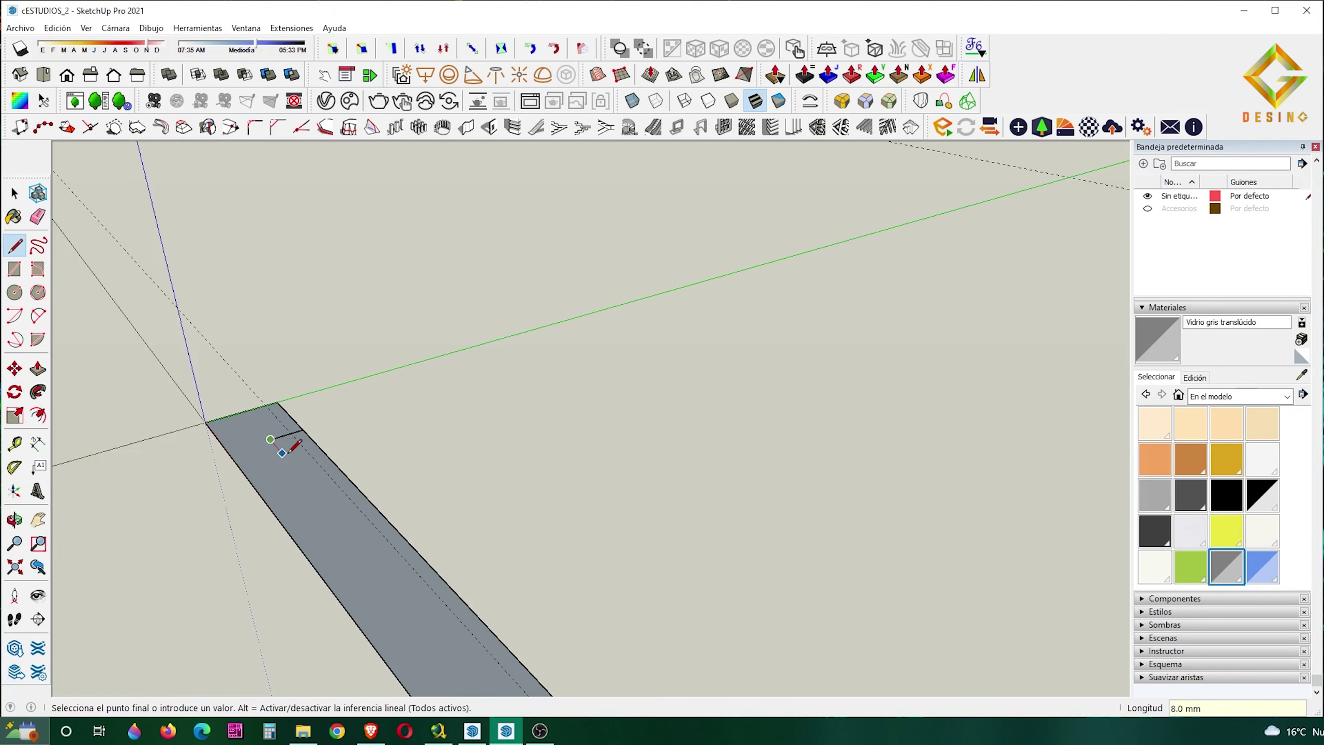
key(space)
Push/Pull the strip upward into a tall upright side panel
scroll(292, 441, down, 2)
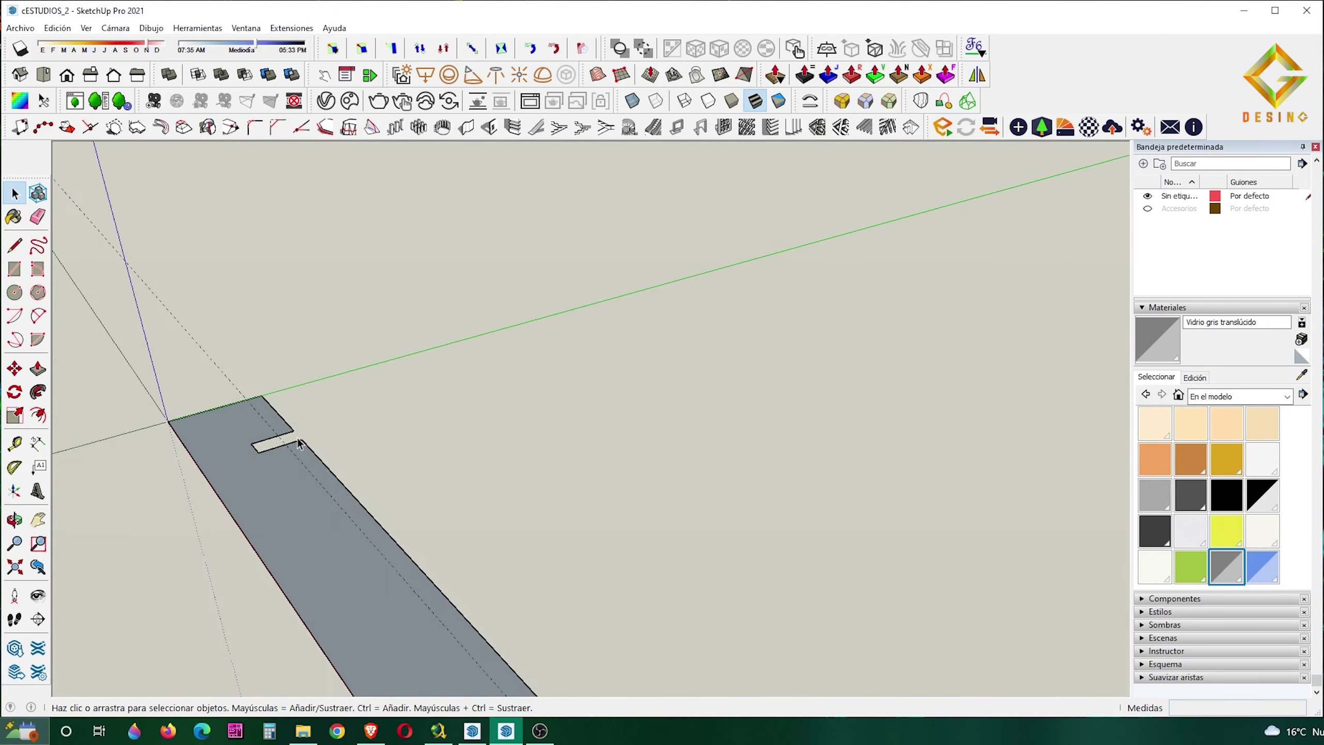
scroll(294, 446, down, 3)
scroll(313, 459, down, 2)
click(436, 573)
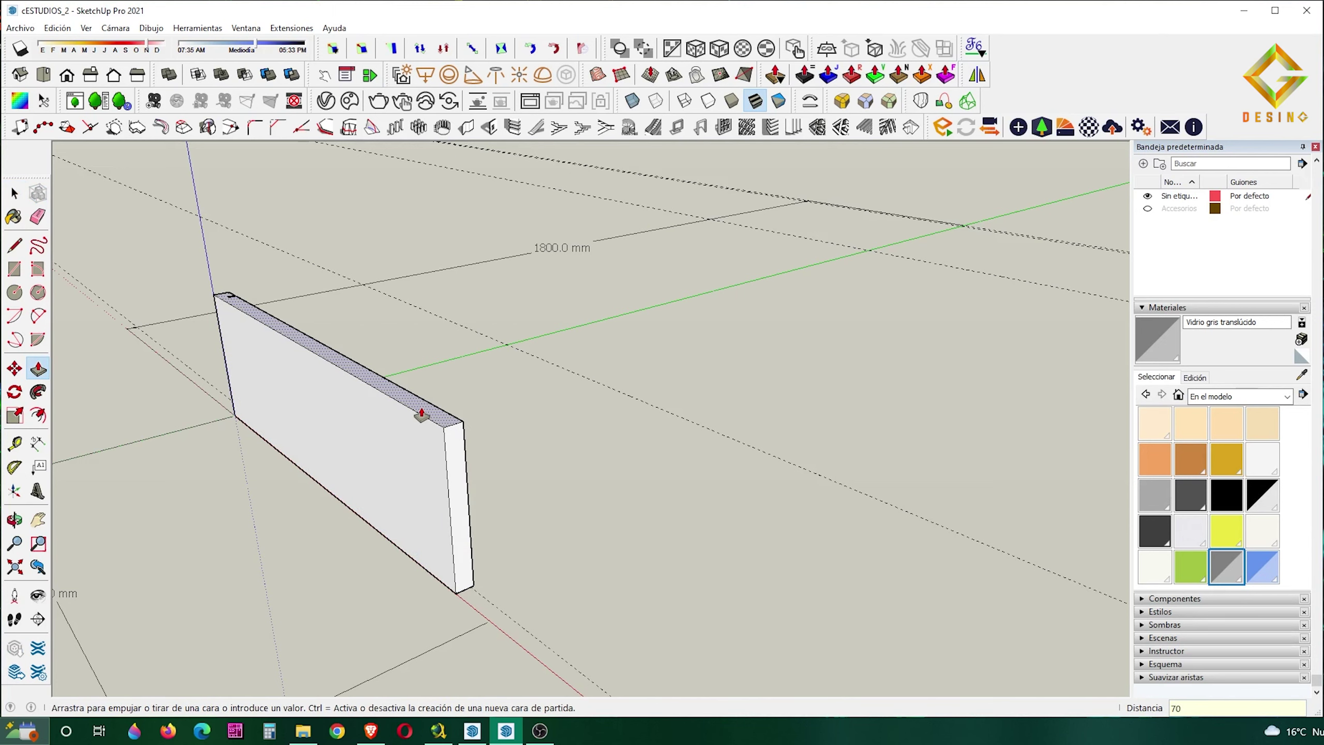
mouse_move(421, 414)
middle_down()
mouse_move(387, 556)
mouse_move(473, 541)
mouse_move(313, 595)
mouse_move(333, 588)
middle_up()
Make the side panel a group
click(348, 515)
right_click(348, 515)
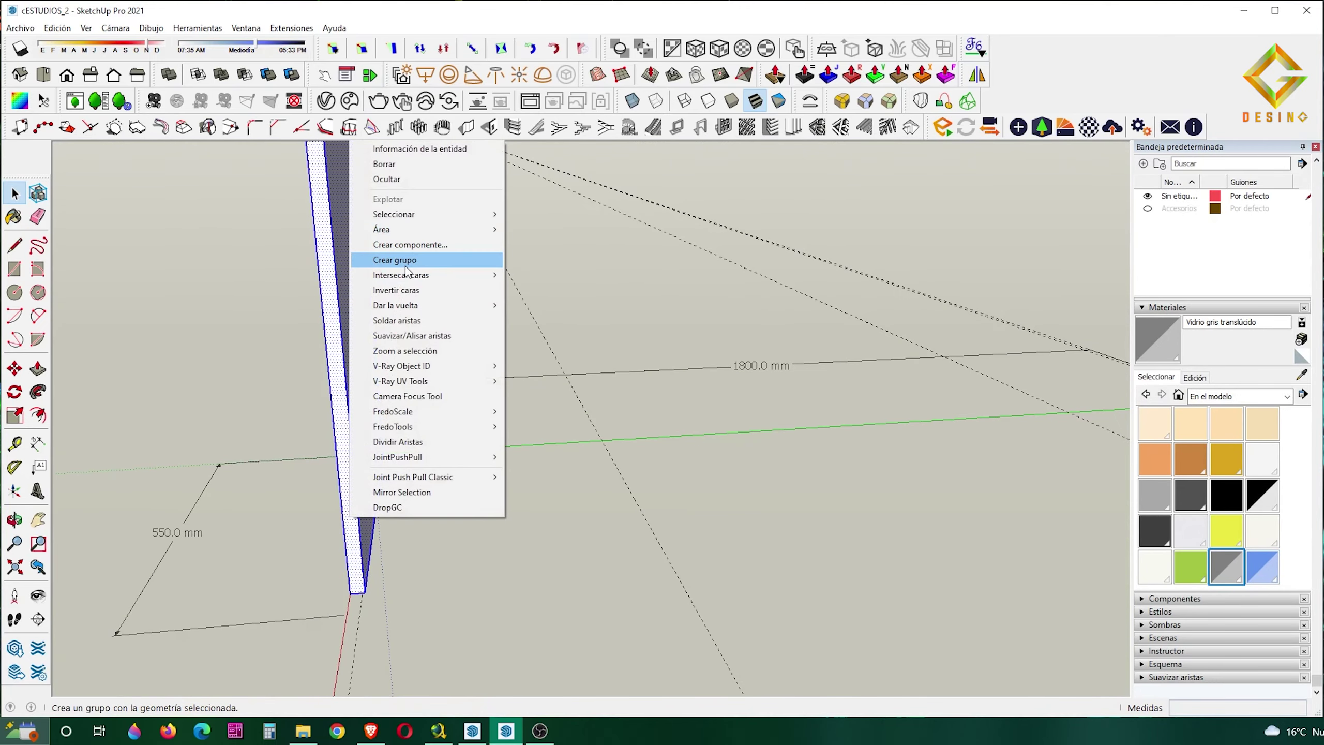
click(409, 271)
scroll(348, 592, up, 2)
scroll(348, 592, up, 1)
Copy the grouped side panel to the right as the second upright side
key(m)
click(348, 599)
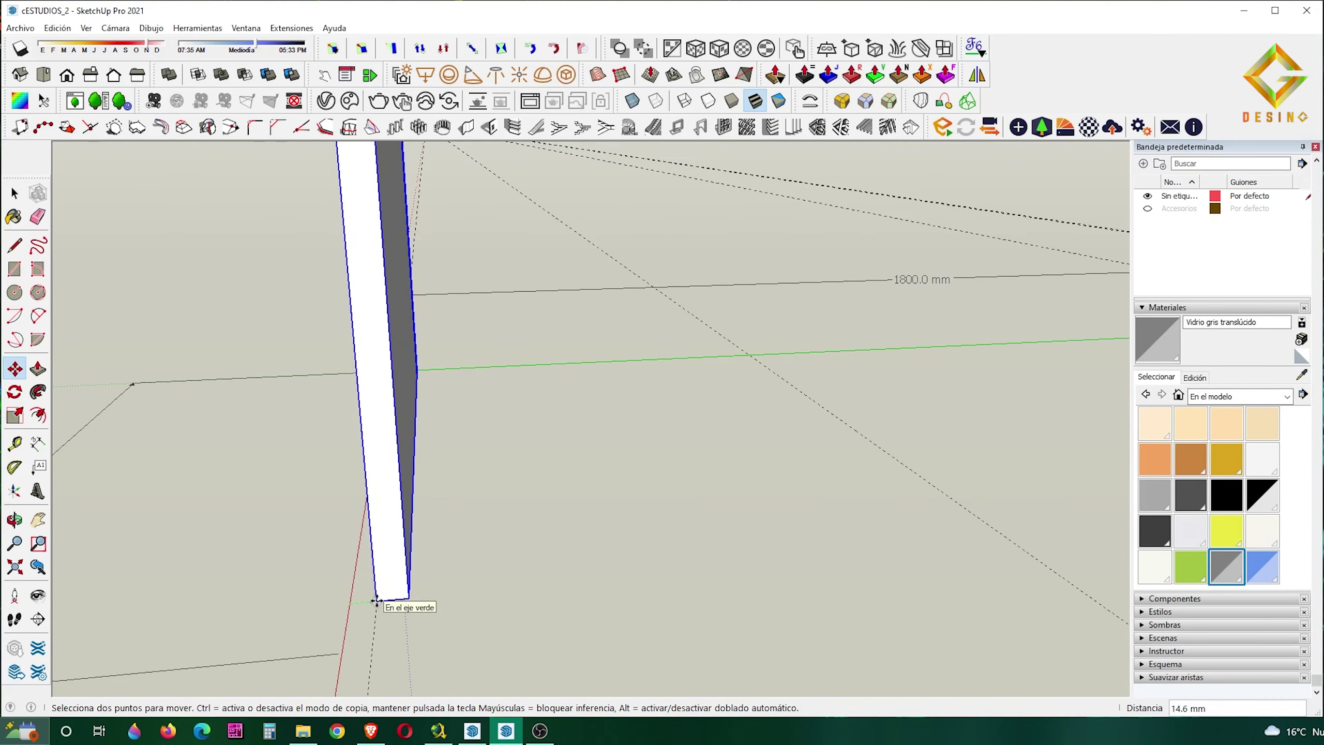
key(space)
scroll(383, 601, down, 1)
ctrl+click(400, 596)
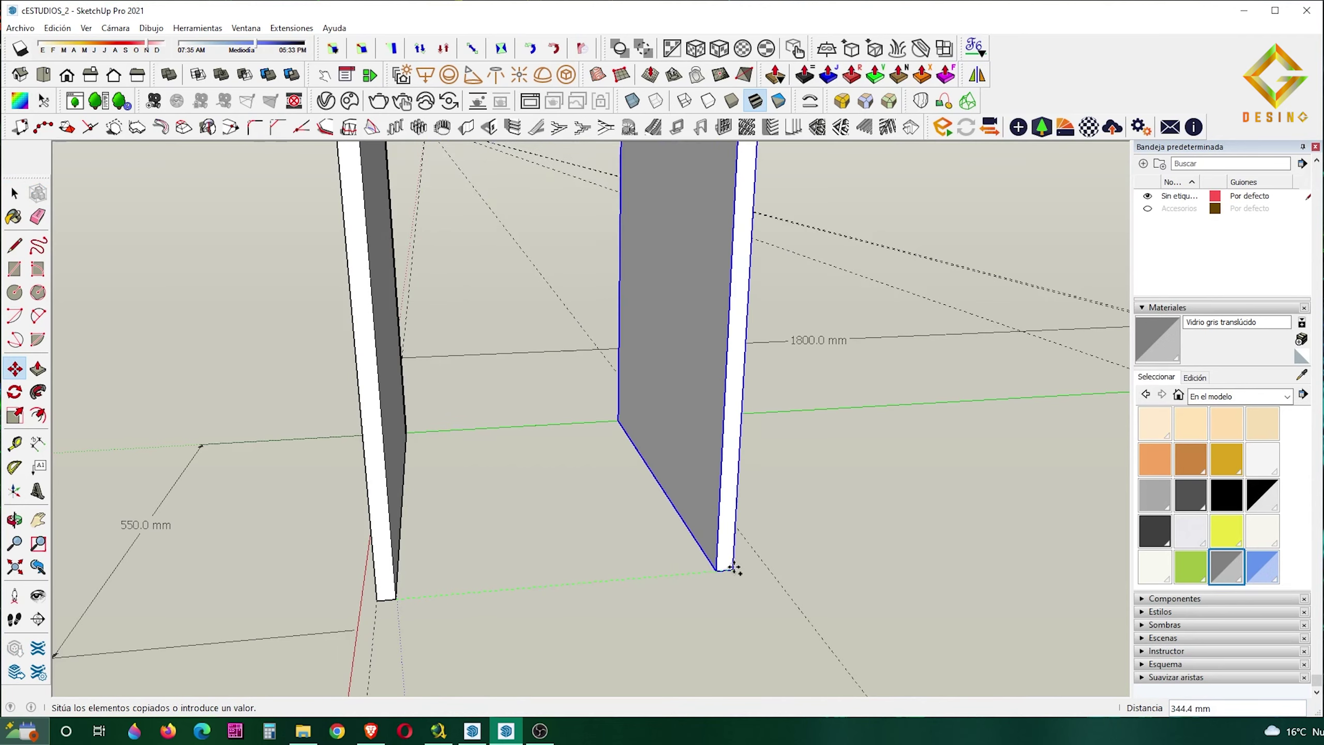
click(724, 561)
scroll(719, 558, down, 2)
Orbit to inspect both side panels and the floor board between them
key(space)
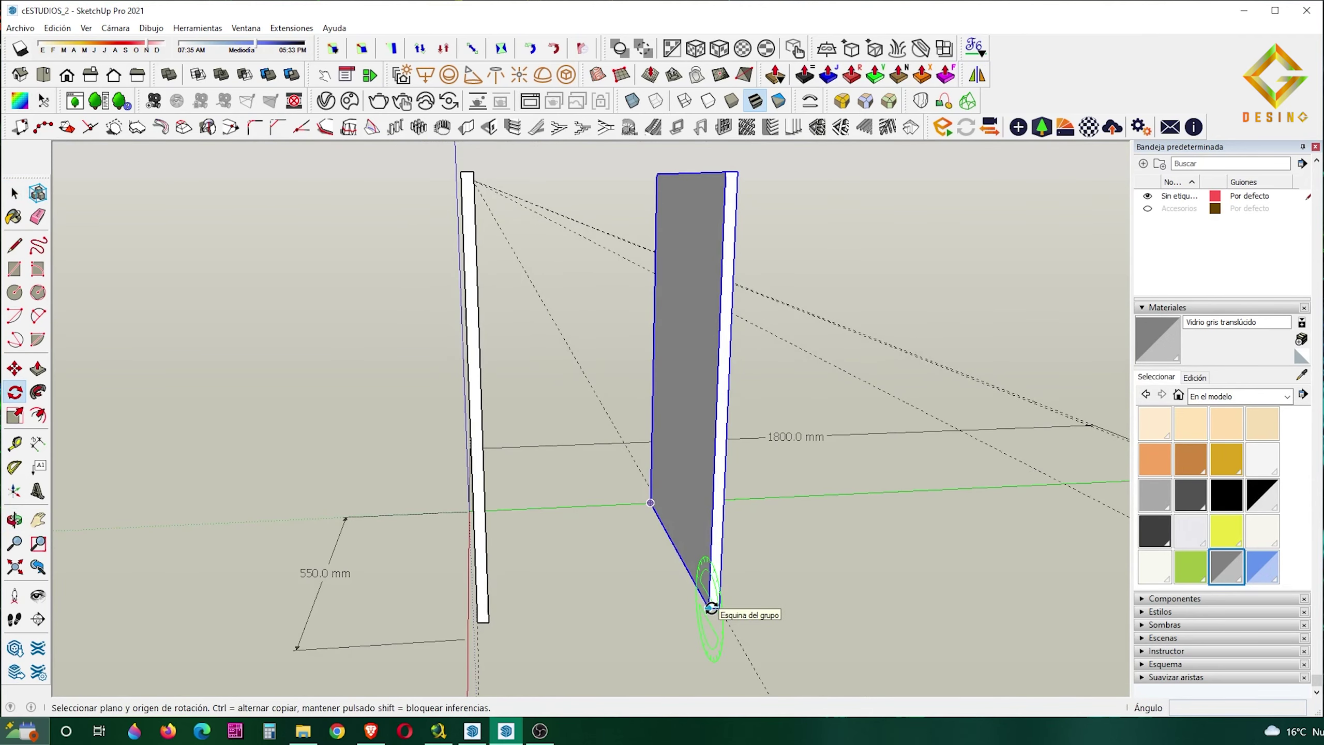
mouse_move(770, 607)
middle_down()
mouse_move(709, 542)
mouse_move(391, 631)
middle_up()
key(p)
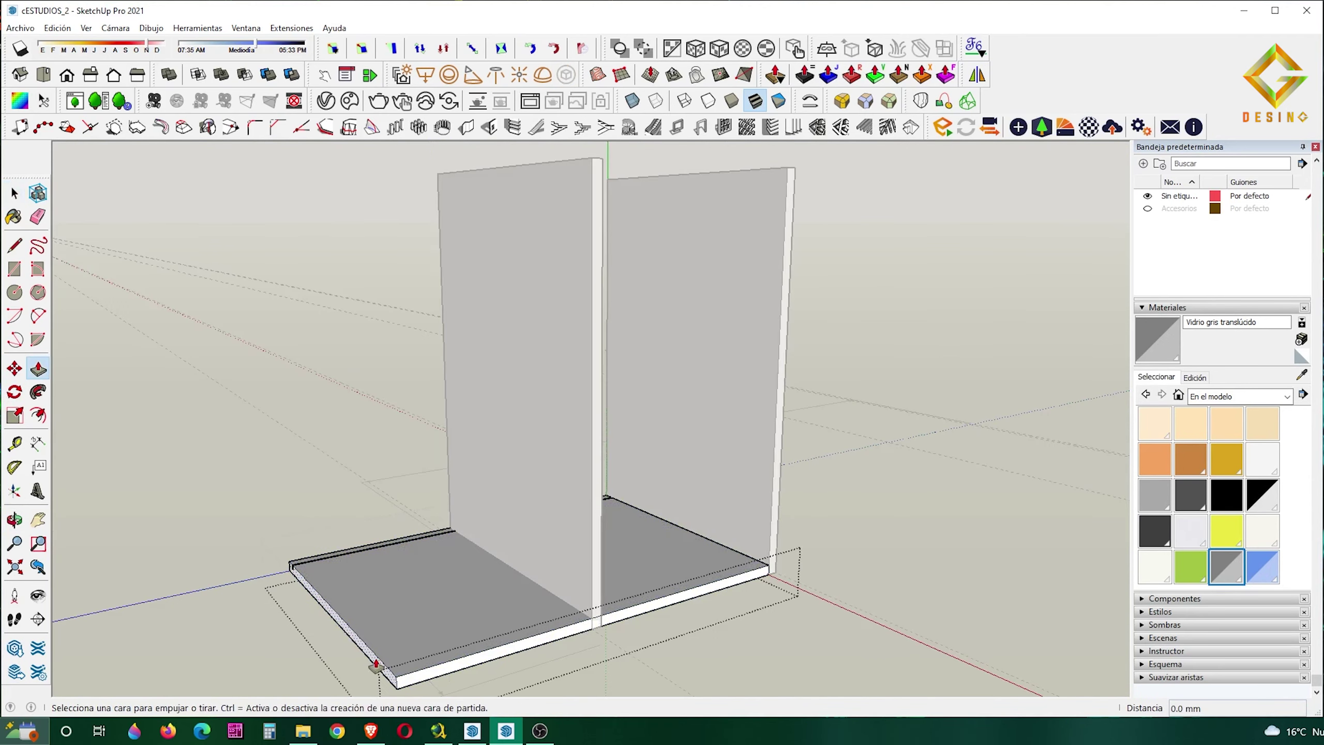
key(space)
middle_drag(599, 575, 662, 611)
Raise the bottom panel between the sides and draw a base rectangle beneath it
click(751, 599)
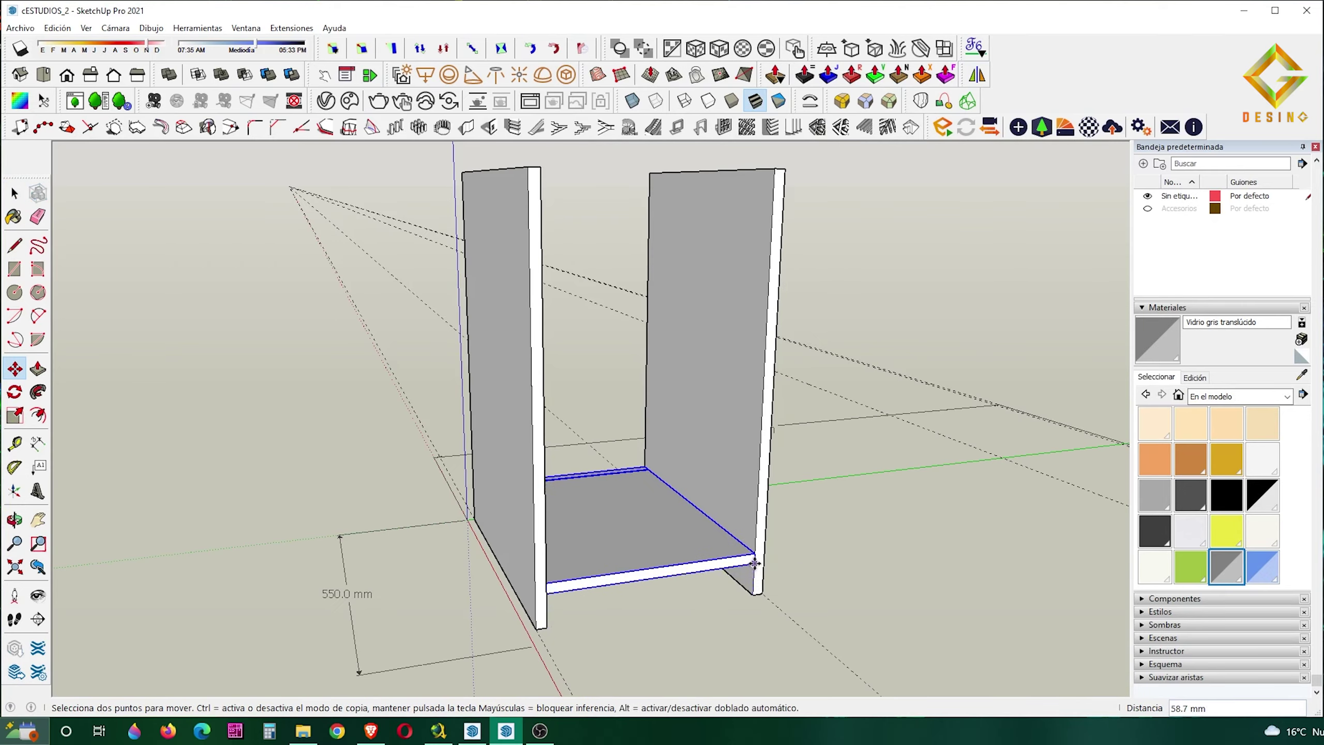
key(Return)
scroll(630, 591, up, 3)
key(r)
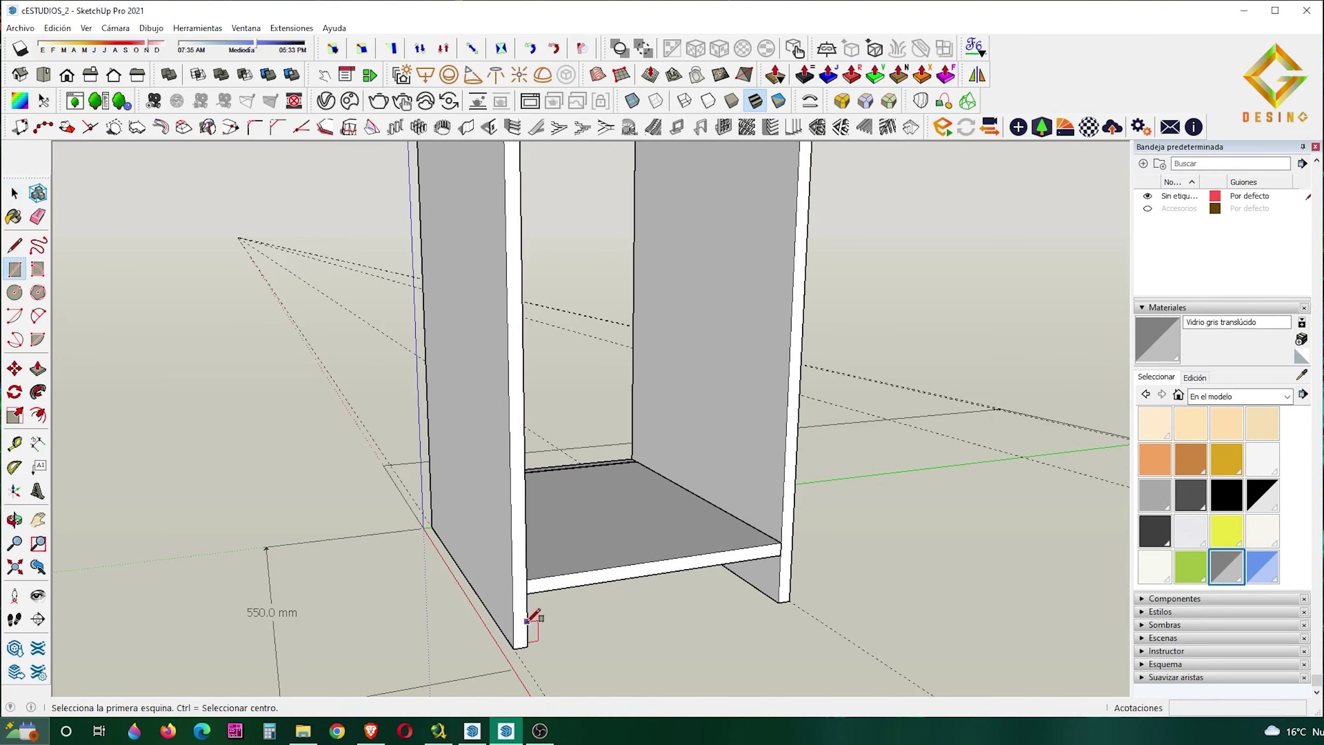
click(782, 609)
middle_drag(828, 561, 724, 588)
Push/Pull the base rectangle into a plinth board under the pedestal
key(p)
click(722, 586)
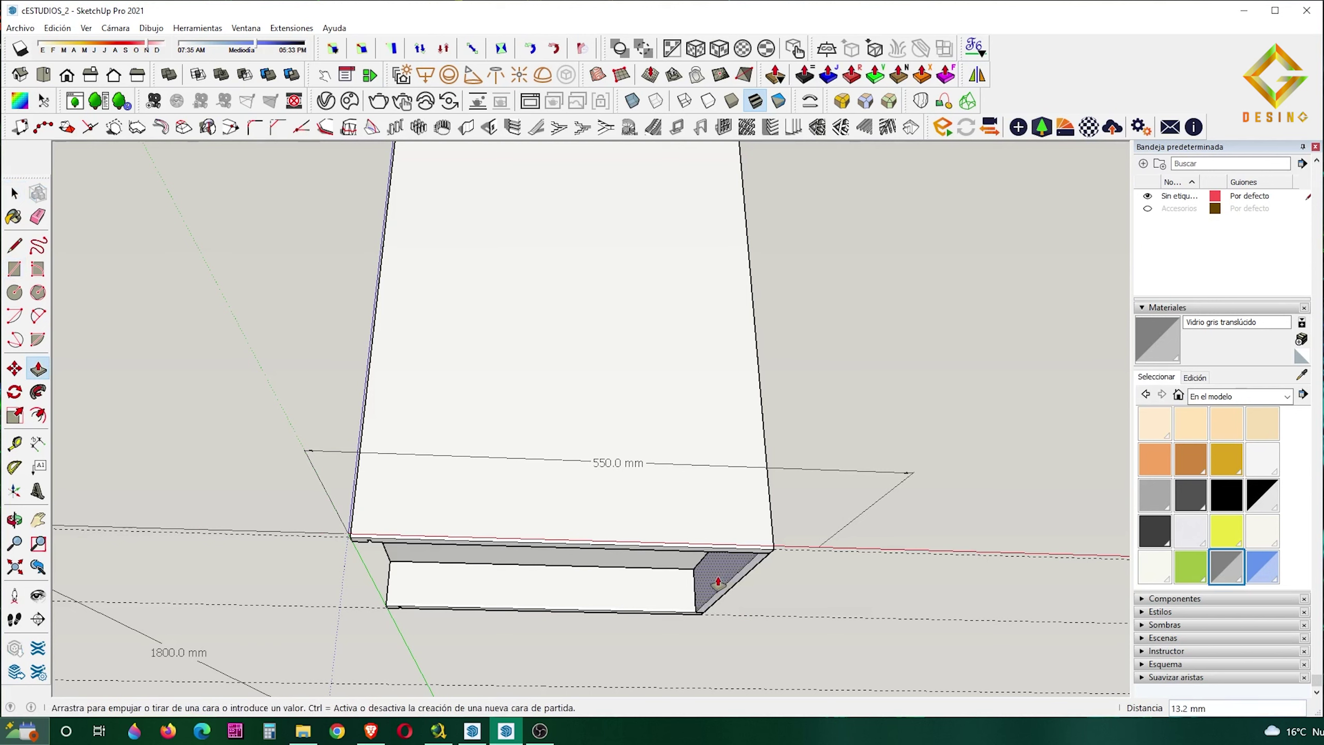
click(718, 583)
key(space)
right_click(718, 583)
key(Escape)
middle_drag(782, 469, 775, 573)
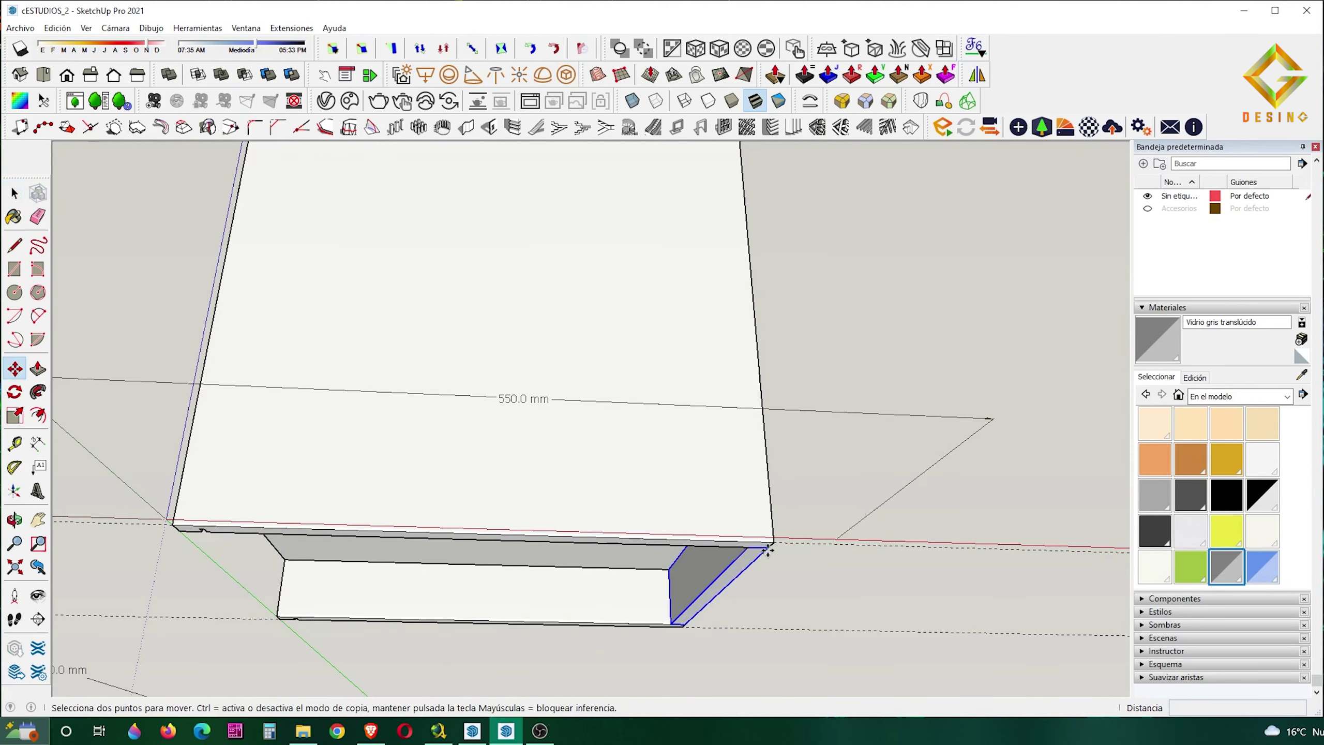
Place a plinth copy at the pedestal's other end, flipped along its green axis
click(207, 535)
mouse_move(724, 584)
middle_down()
mouse_move(684, 669)
mouse_move(478, 546)
middle_up()
scroll(495, 553, up, 5)
right_click(517, 563)
click(699, 412)
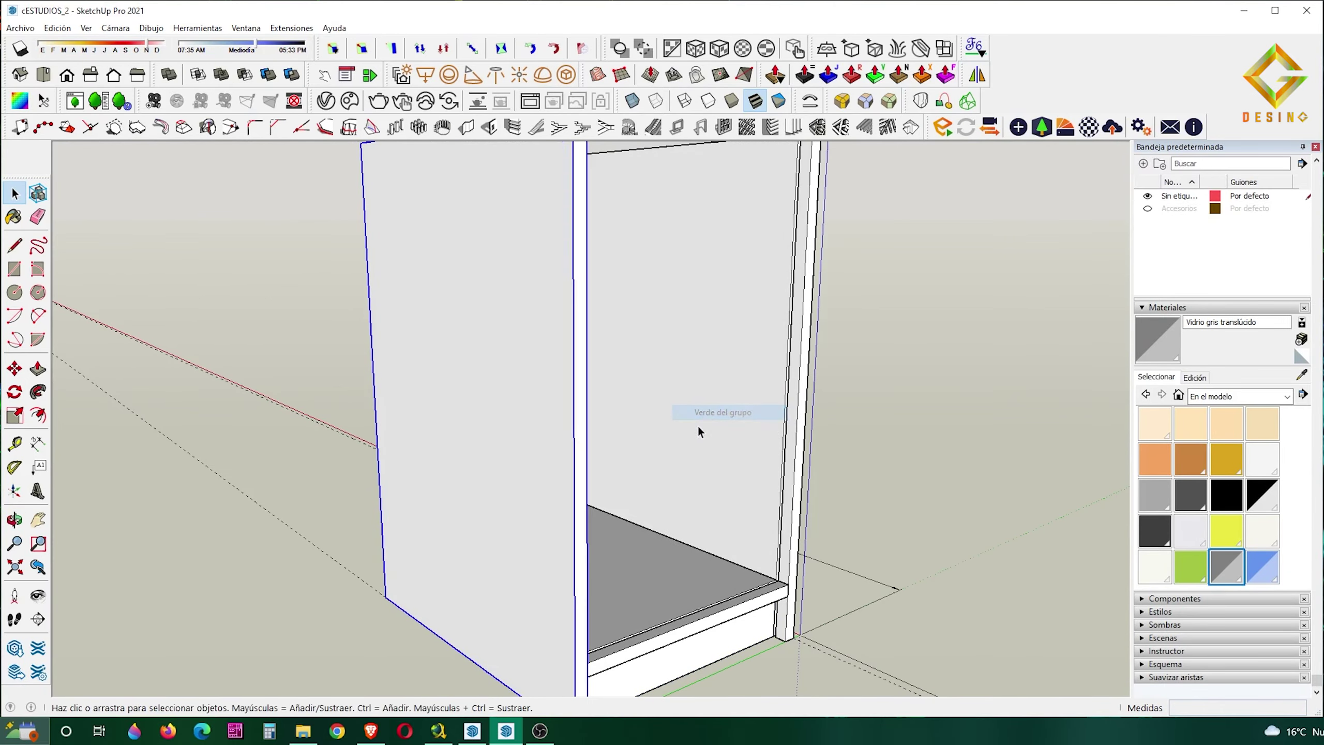
scroll(379, 517, down, 5)
mouse_move(379, 517)
middle_down()
mouse_move(473, 522)
mouse_move(472, 556)
mouse_move(466, 424)
mouse_move(739, 526)
mouse_move(414, 536)
middle_up()
scroll(466, 424, up, 2)
Add Tape Measure guides at 70 mm and 190 mm from the bottom front edge
scroll(426, 503, up, 3)
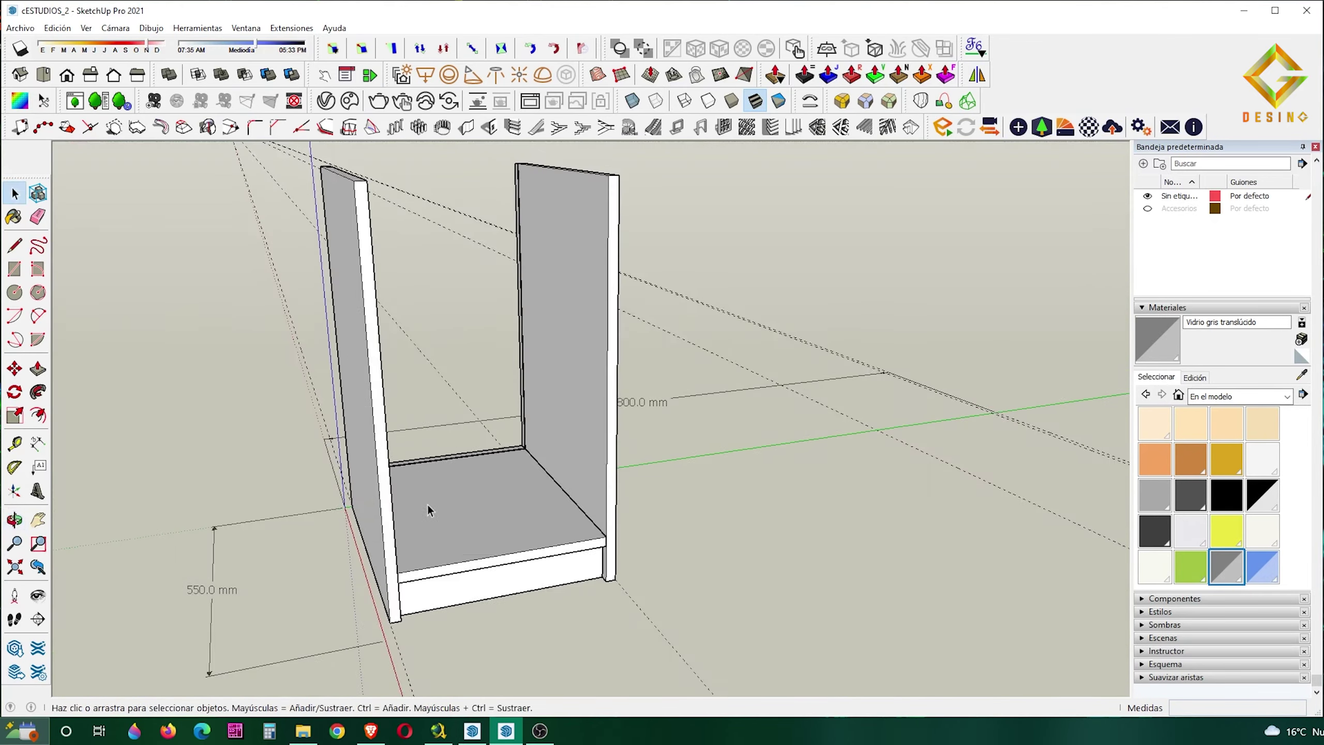
scroll(426, 502, up, 2)
key(t)
click(448, 578)
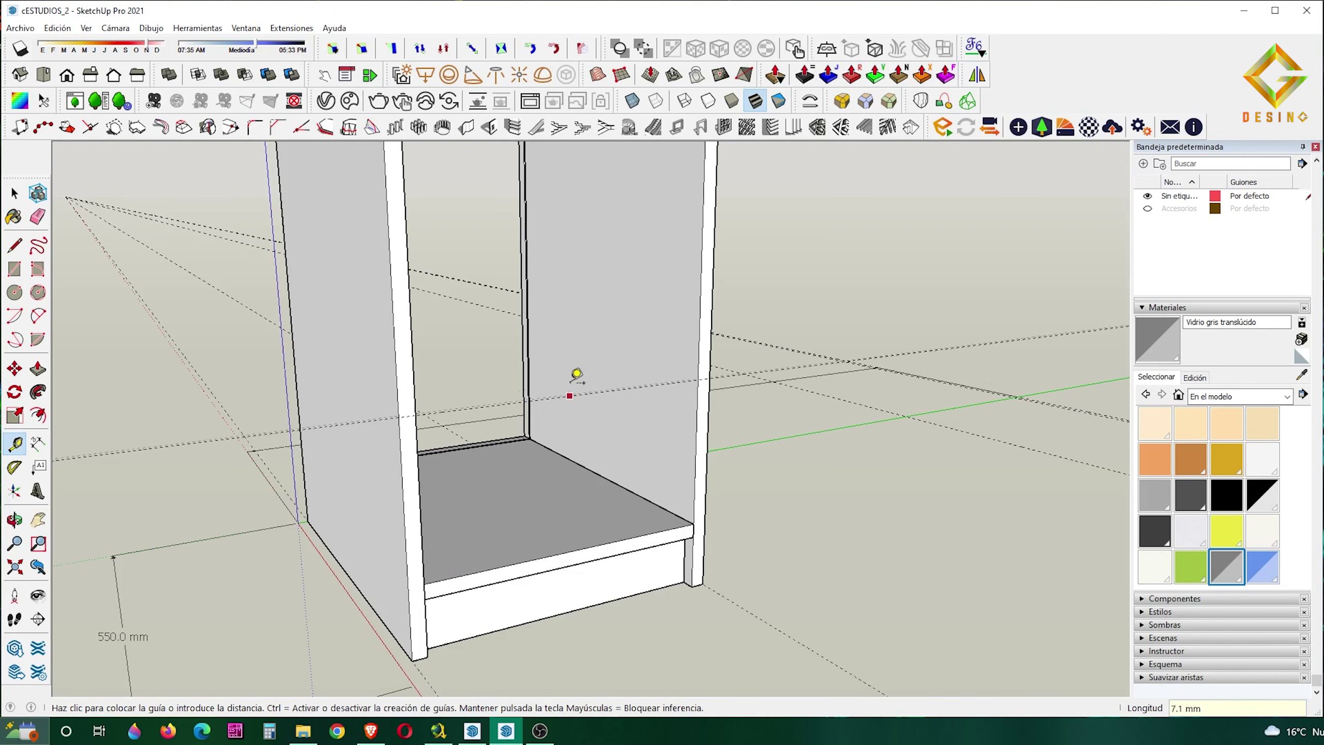
click(578, 328)
scroll(620, 231, down, 3)
scroll(636, 435, up, 3)
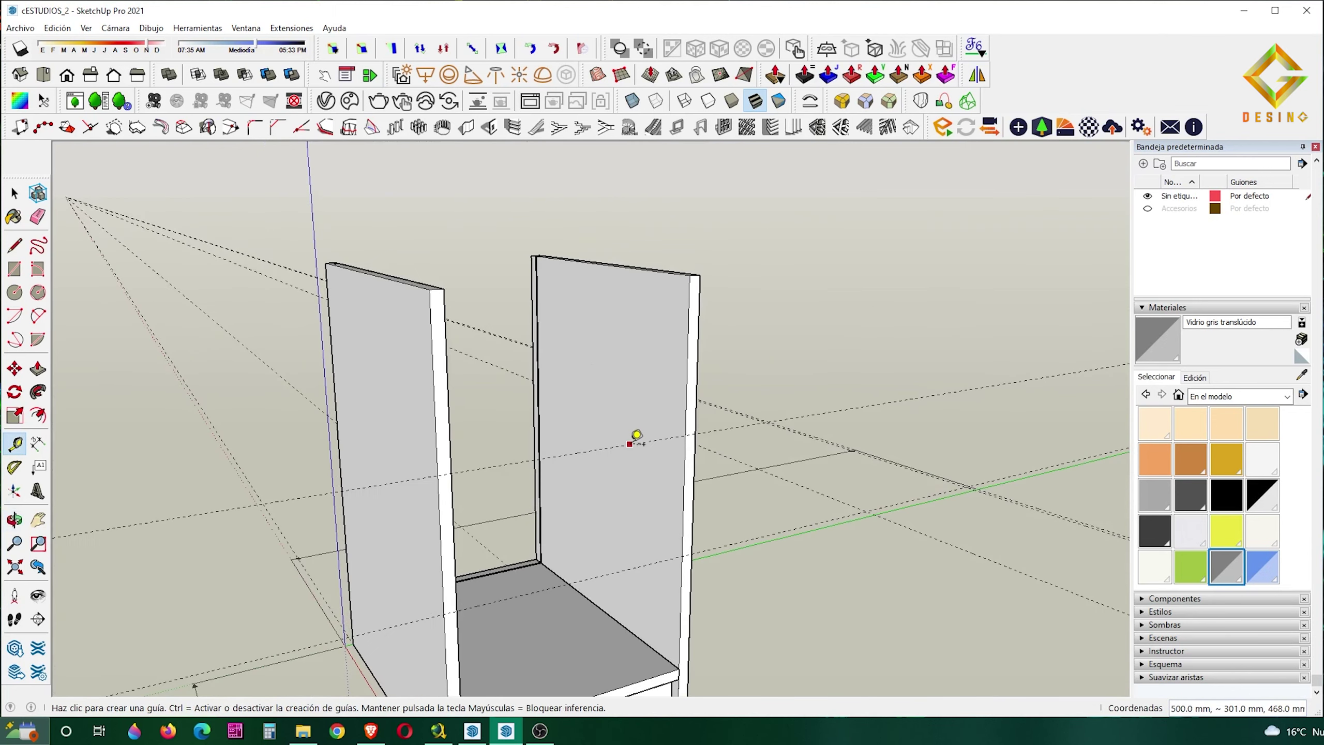
key(Return)
key(space)
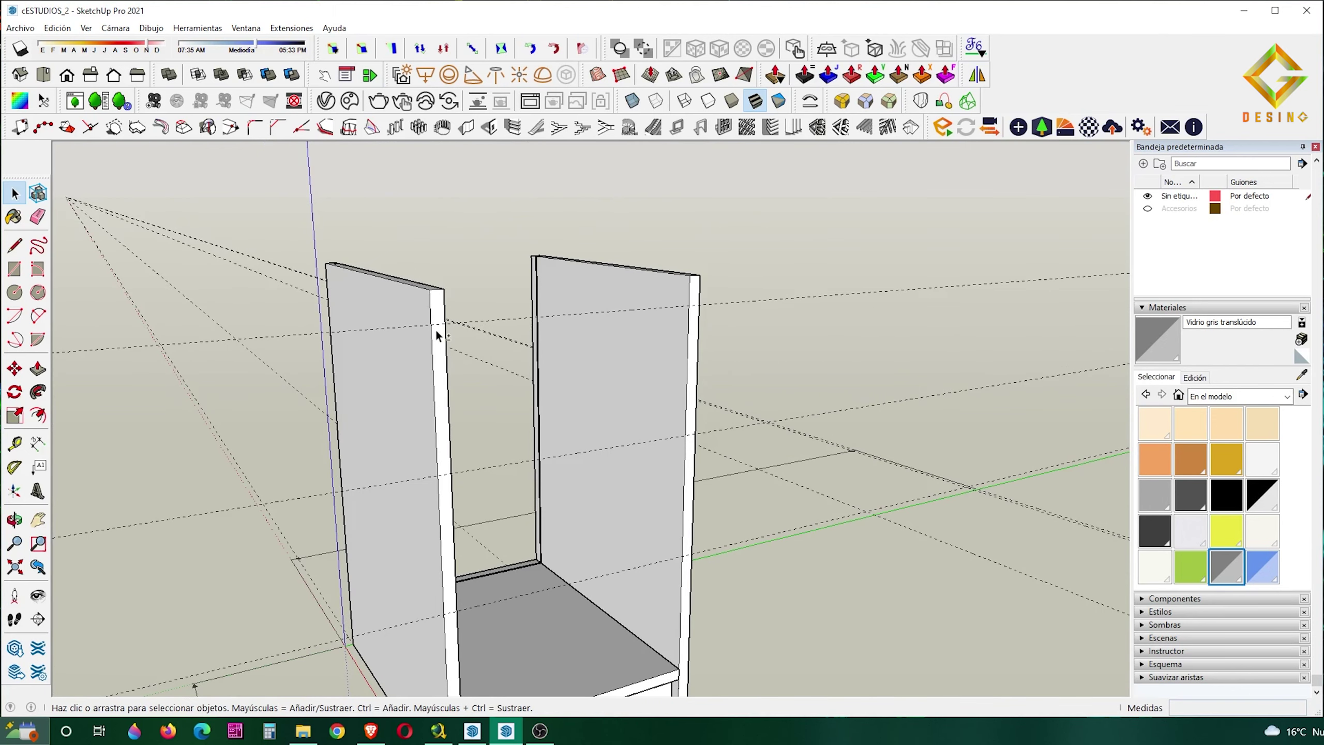
Add an 18 mm guide in from the side panel's edge
scroll(493, 388, up, 2)
key(t)
click(499, 385)
text(18)
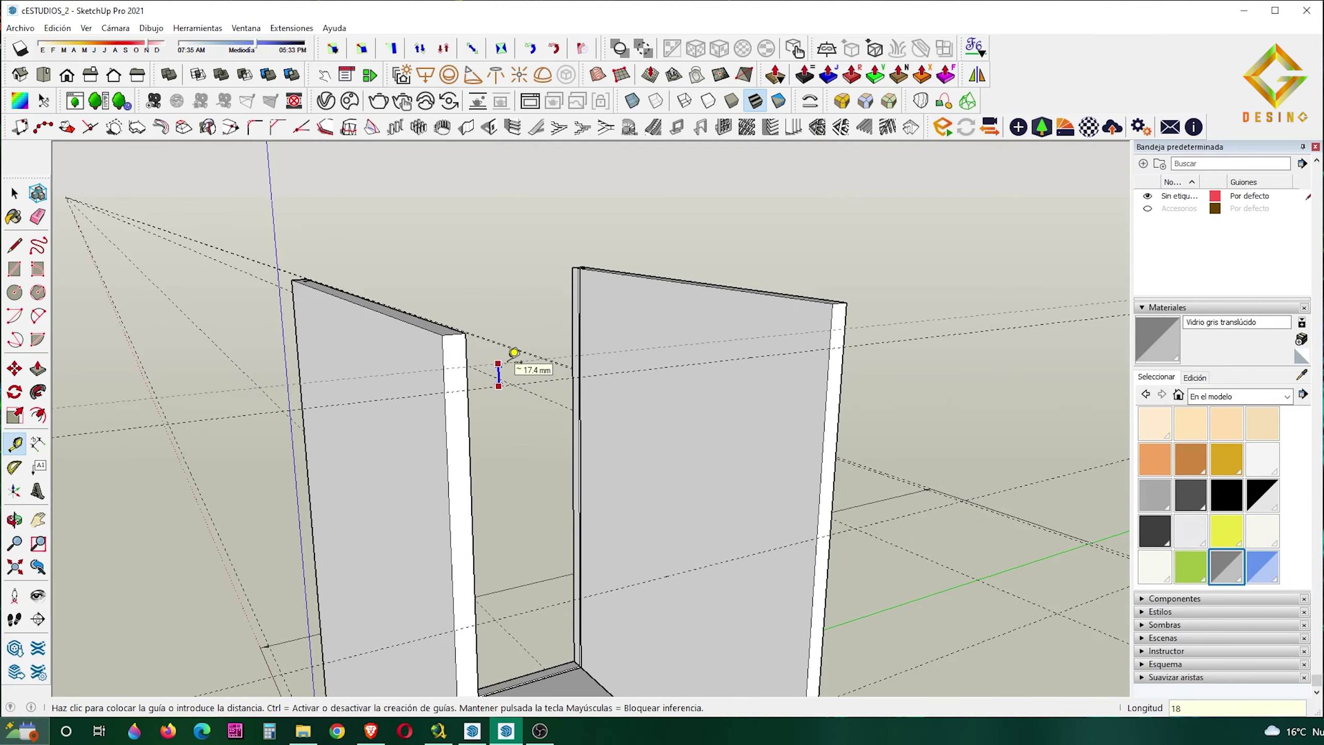
key(Return)
key(space)
Push in a face of the left side panel and open the right panel for editing
double_click(443, 373)
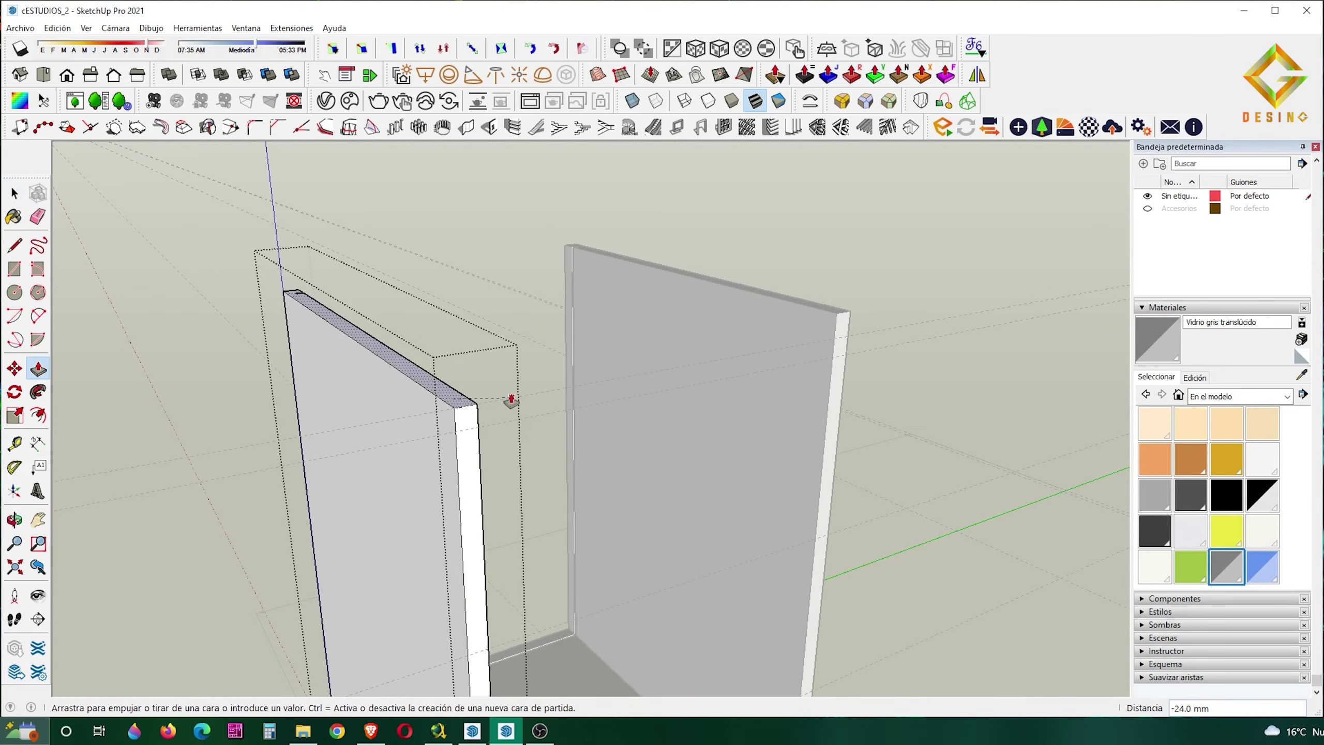
middle_drag(508, 393, 700, 354)
double_click(652, 391)
key(p)
key(space)
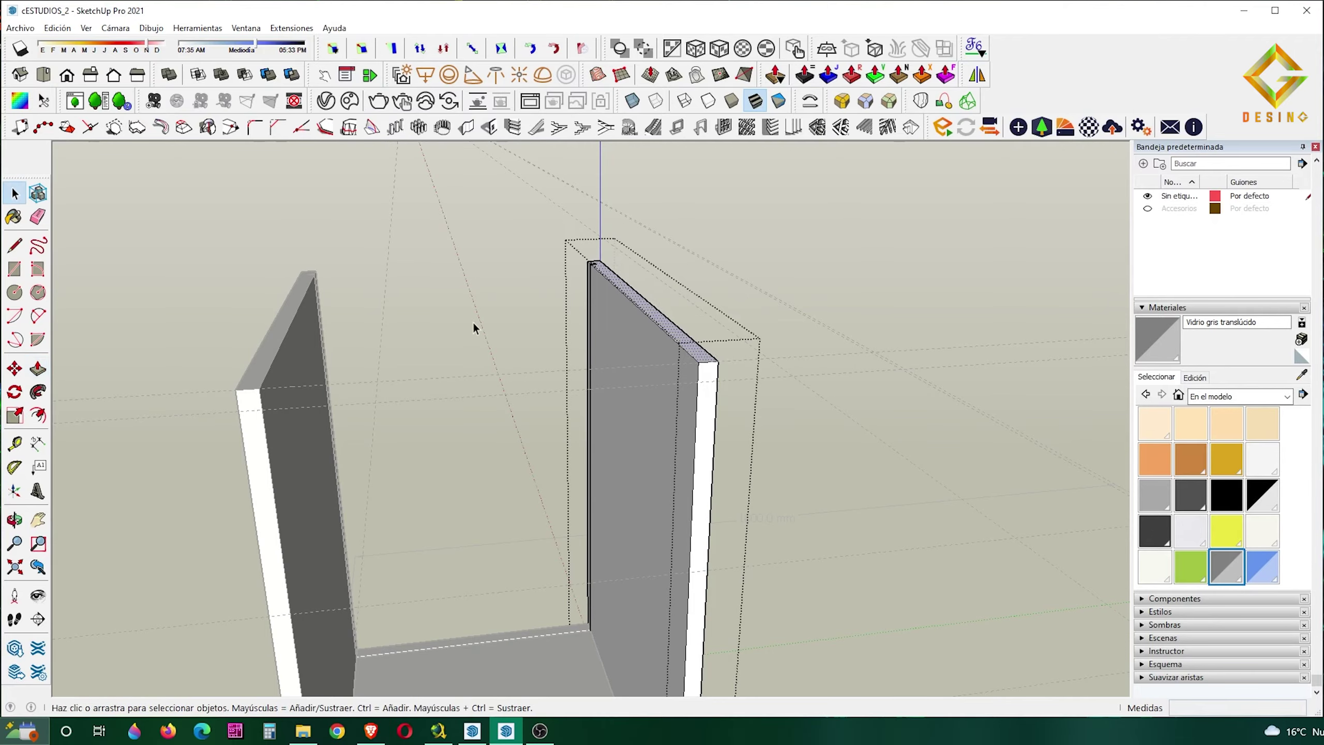
scroll(630, 423, down, 5)
middle_drag(630, 423, 729, 469)
scroll(782, 565, up, 5)
scroll(782, 565, up, 3)
Copy the lower front rail to the top of the frame and rotate it flat
key(m)
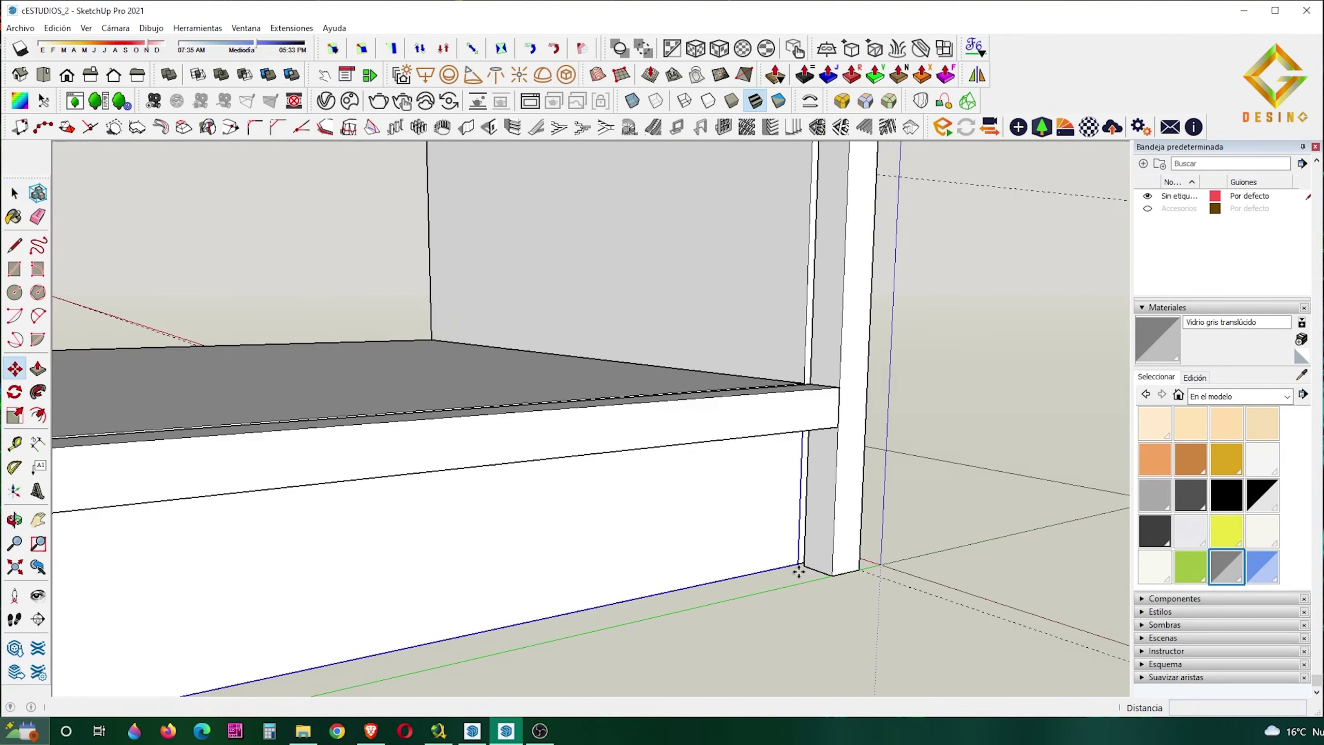
key(ctrl)
click(796, 565)
scroll(747, 508, down, 5)
middle_drag(747, 508, 691, 449)
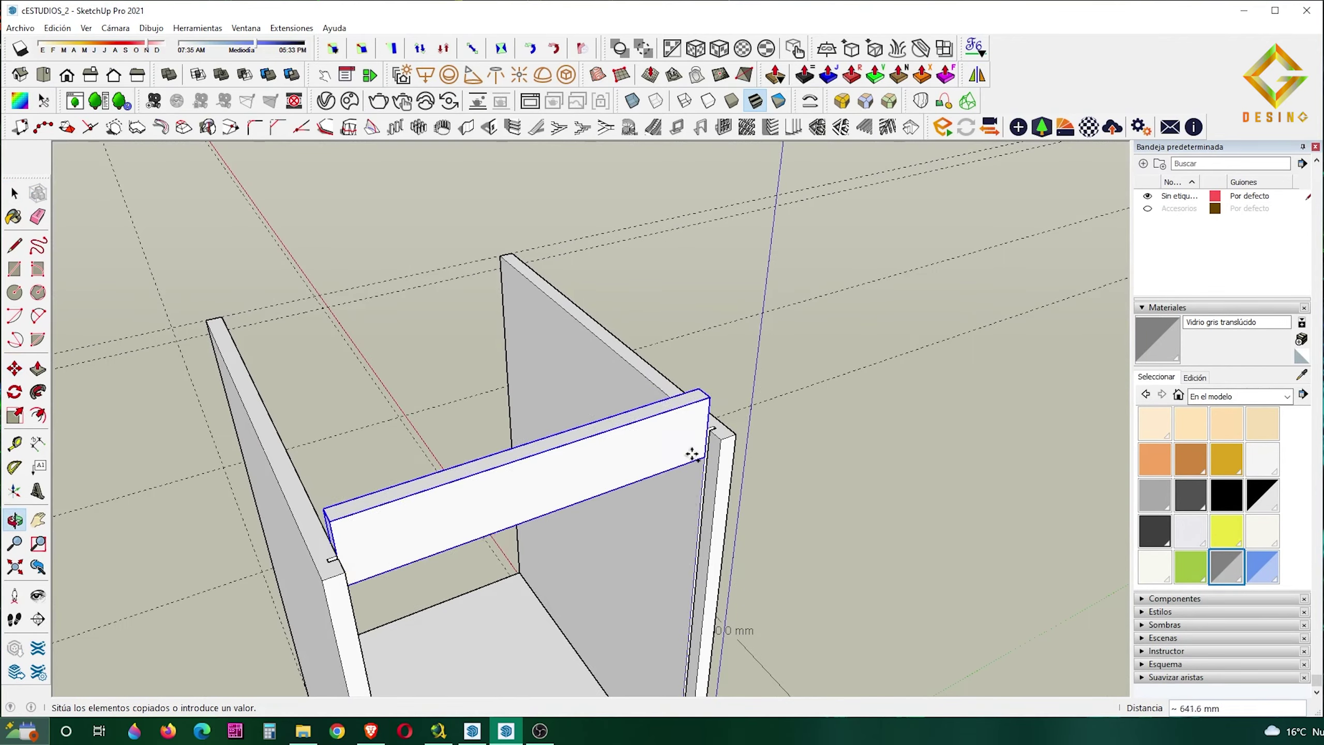
key(q)
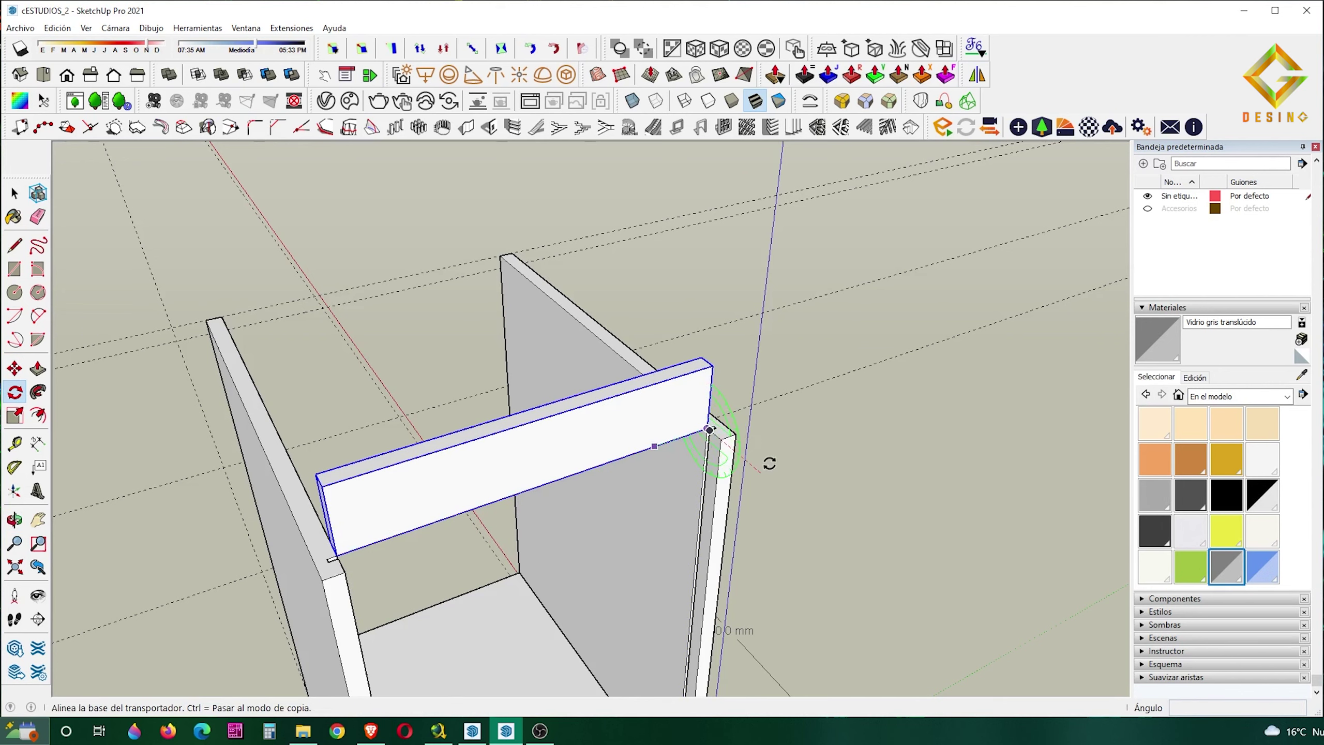
click(719, 396)
key(space)
middle_drag(719, 396, 781, 331)
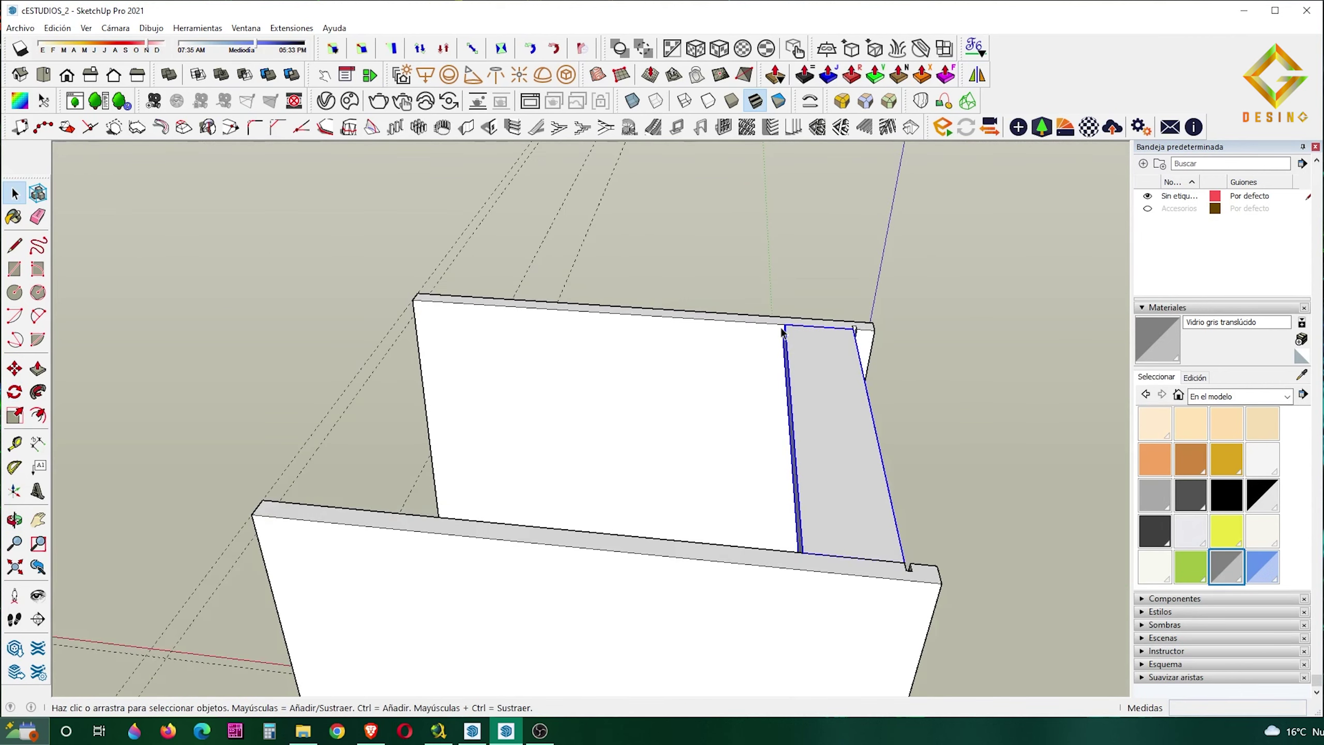
Copy the flat top rail to the opposite top edge
key(m)
key(ctrl)
click(378, 296)
mouse_move(378, 296)
middle_down()
mouse_move(326, 464)
mouse_move(452, 431)
mouse_move(431, 472)
mouse_move(468, 416)
middle_up()
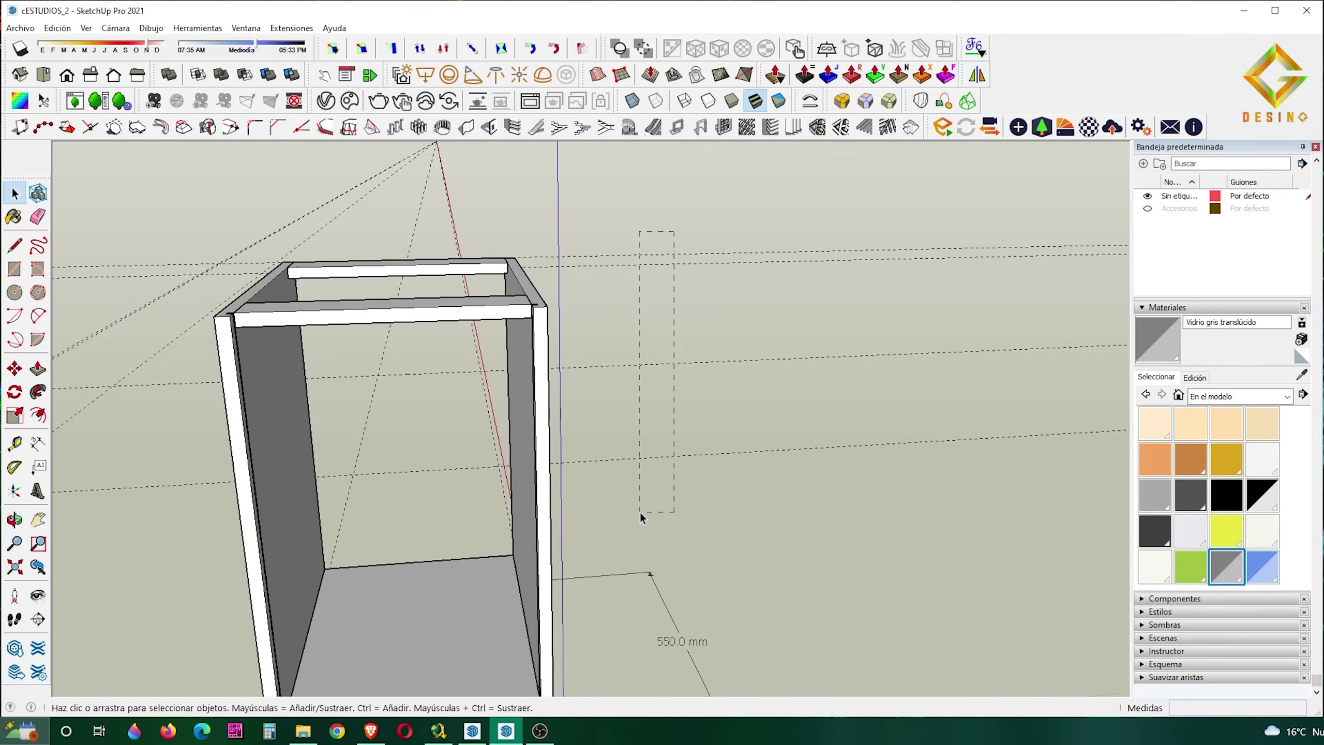
Draw a thin rectangle on the compartment floor from the back-left corner
scroll(463, 532, up, 3)
scroll(469, 548, up, 2)
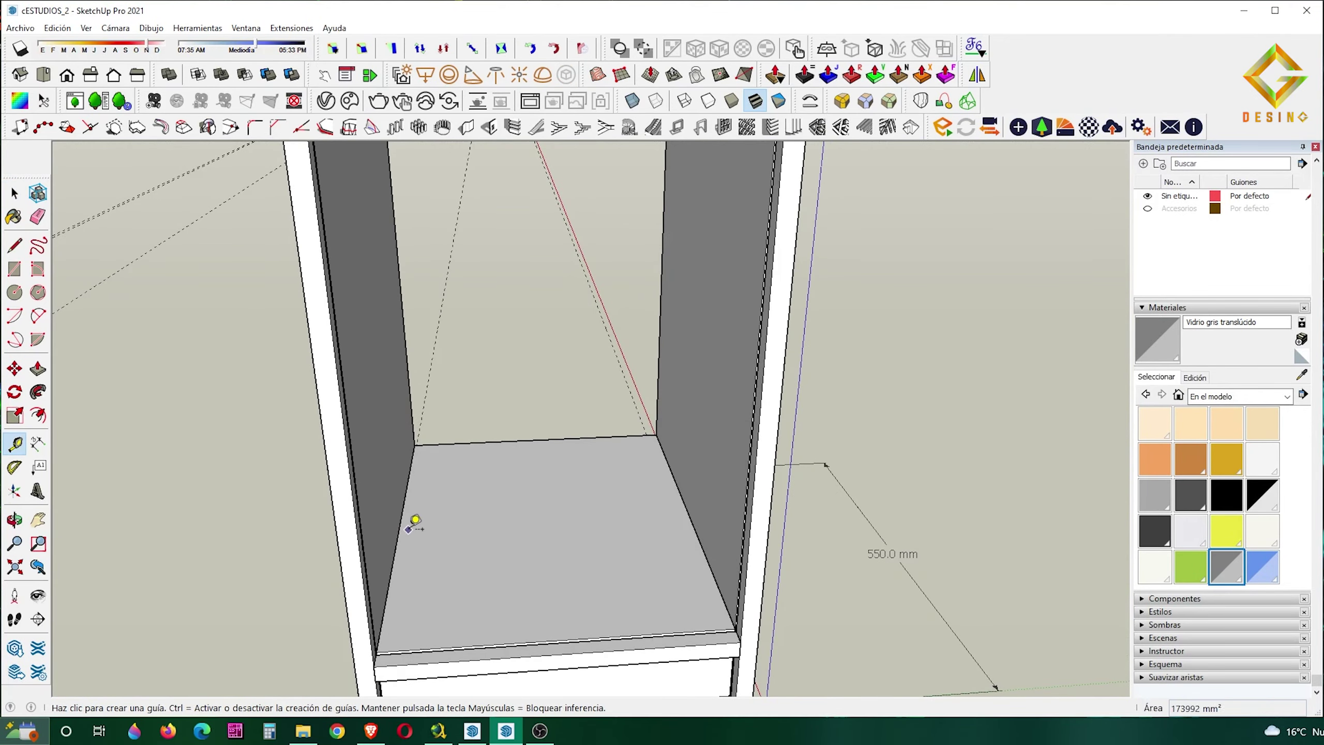
click(399, 528)
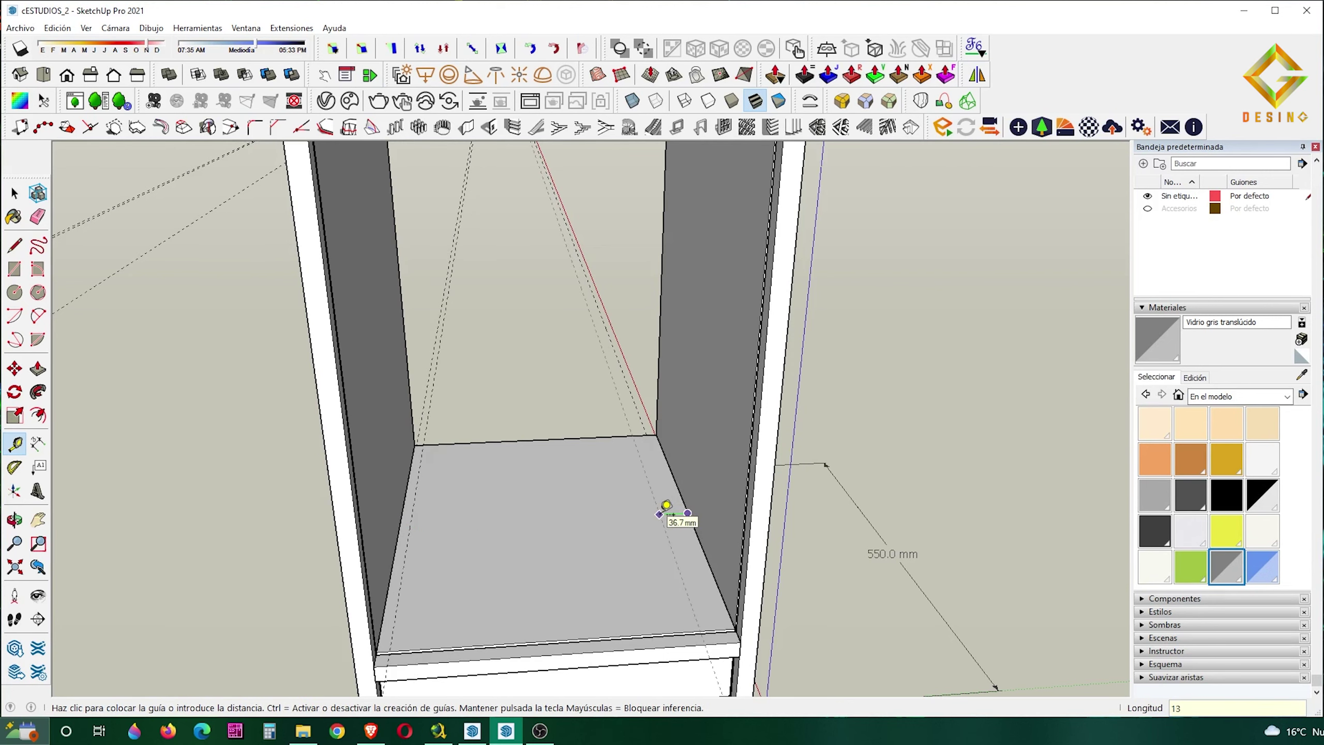
scroll(440, 471, down, 2)
key(r)
scroll(443, 516, down, 2)
click(443, 459)
scroll(454, 555, up, 3)
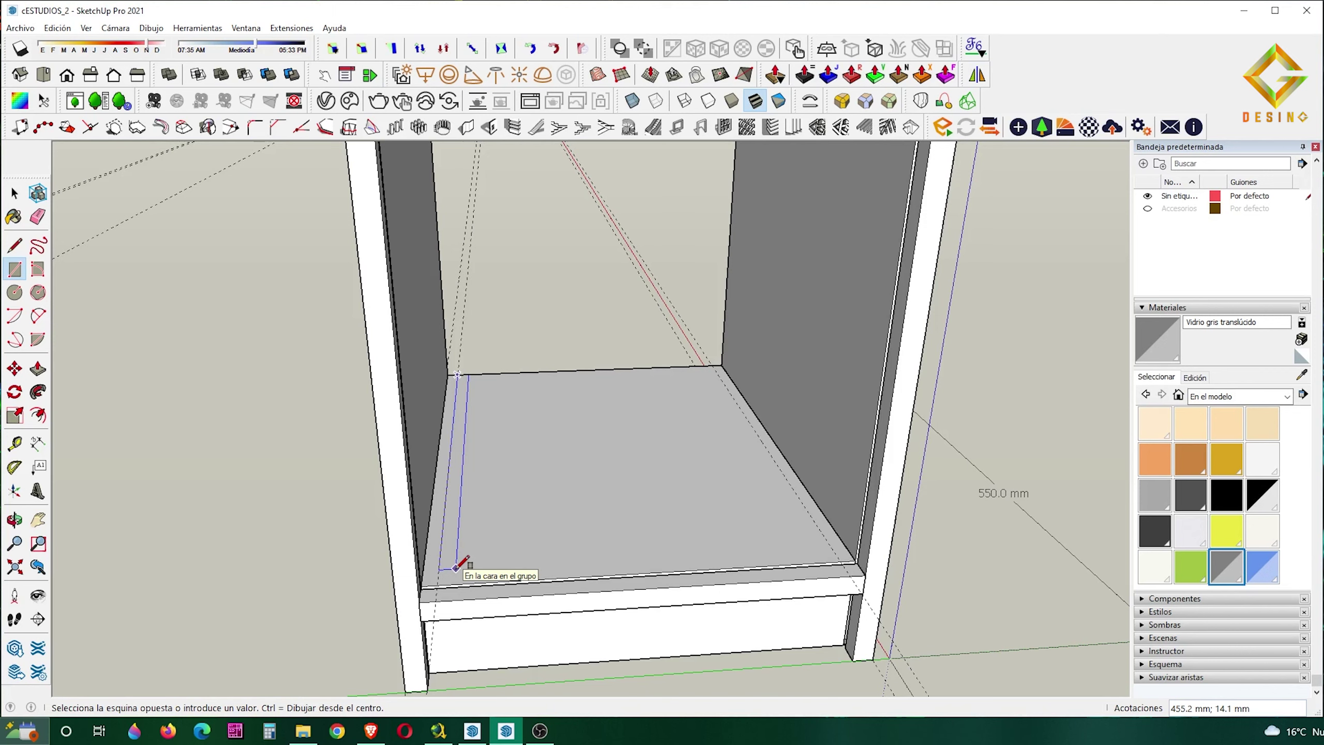
scroll(461, 562, up, 2)
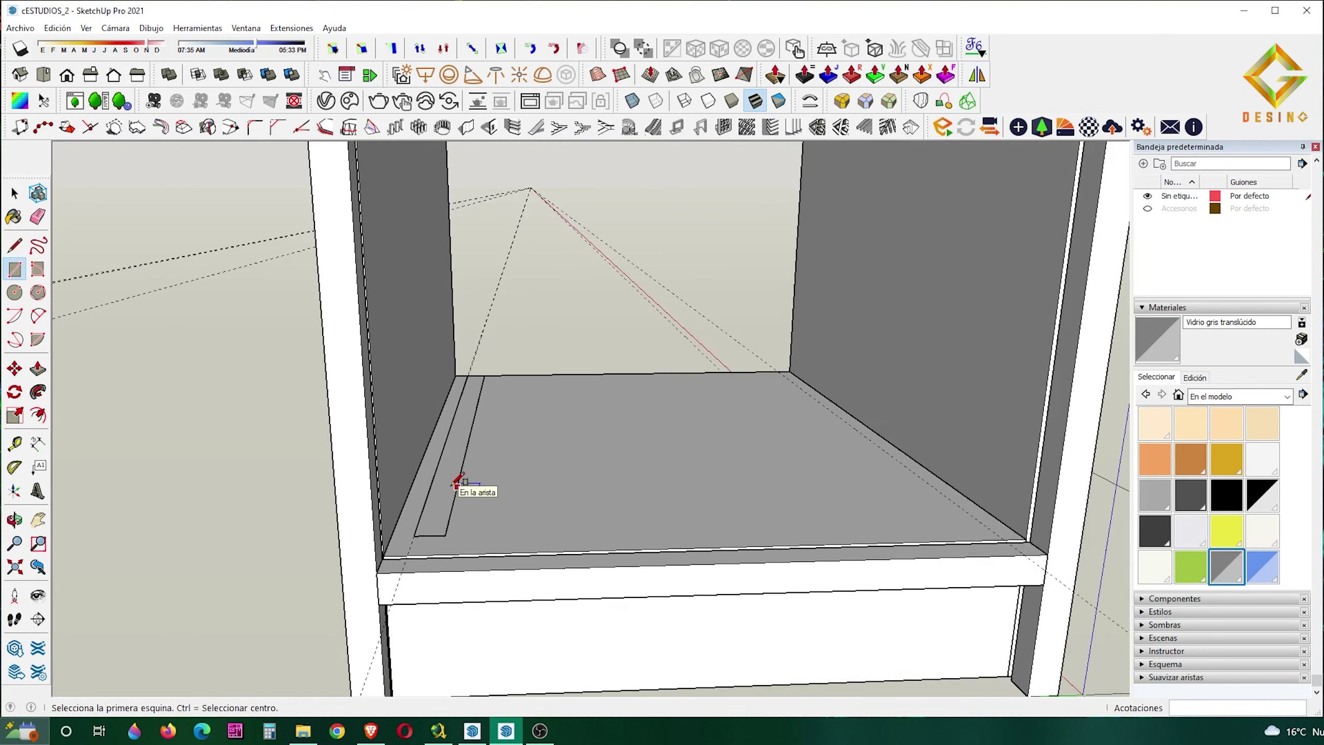
Push/Pull the floor strip up into a tall drawer side panel
key(p)
click(456, 487)
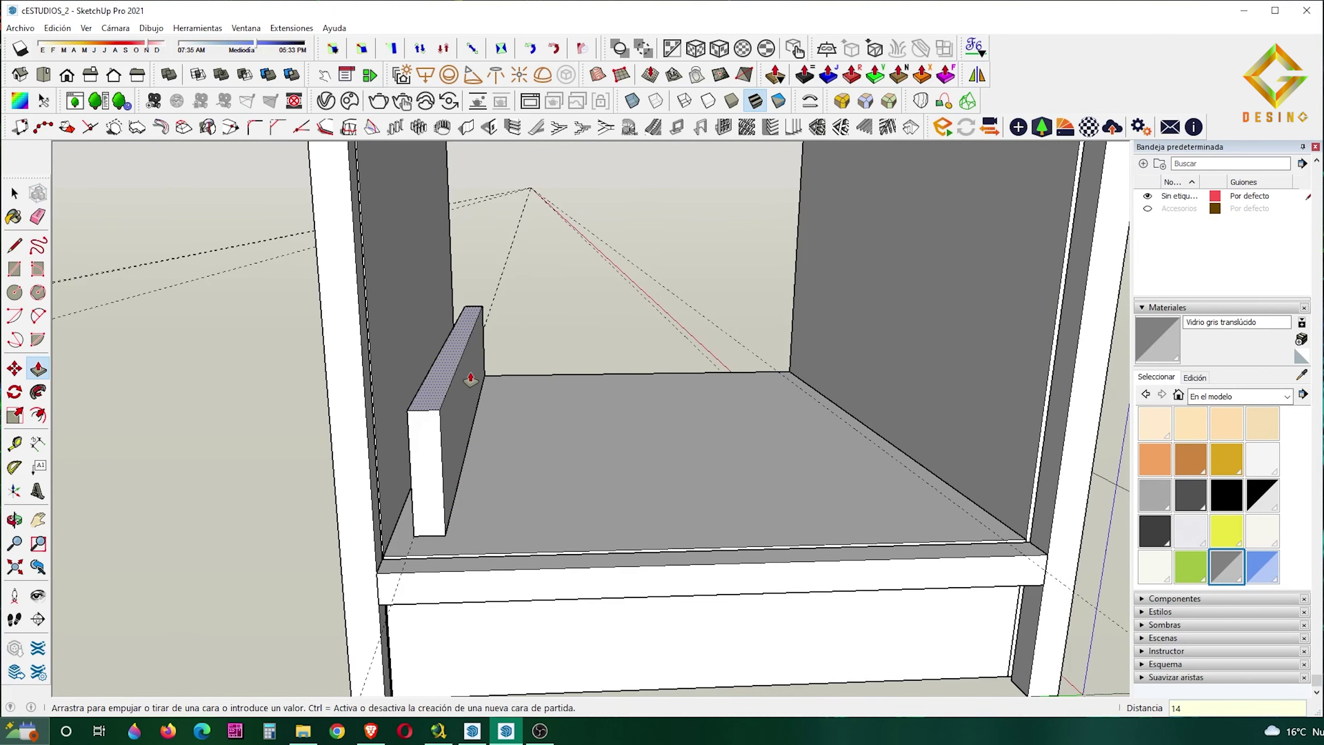
click(470, 379)
scroll(464, 417, up, 2)
Cut a small notch along the base of the drawer side panel
key(l)
click(440, 555)
scroll(443, 553, up, 1)
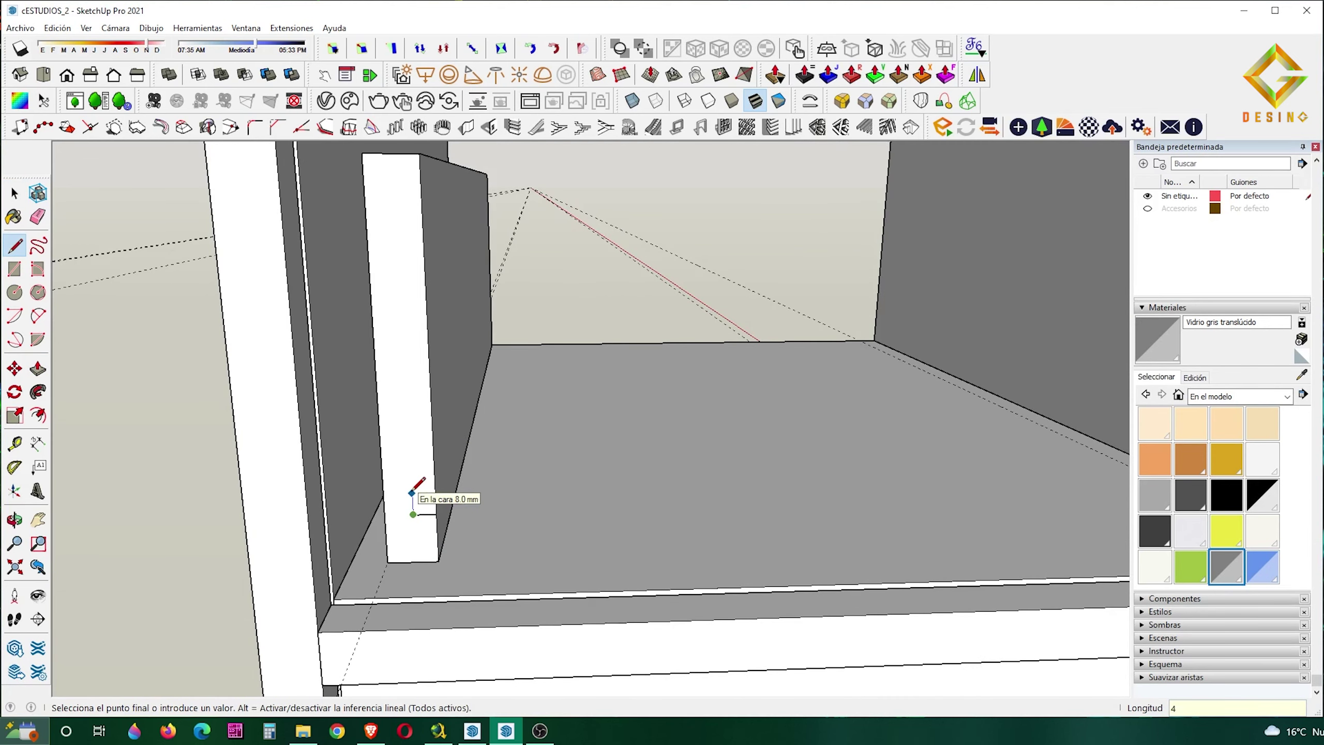
click(435, 503)
key(p)
click(423, 508)
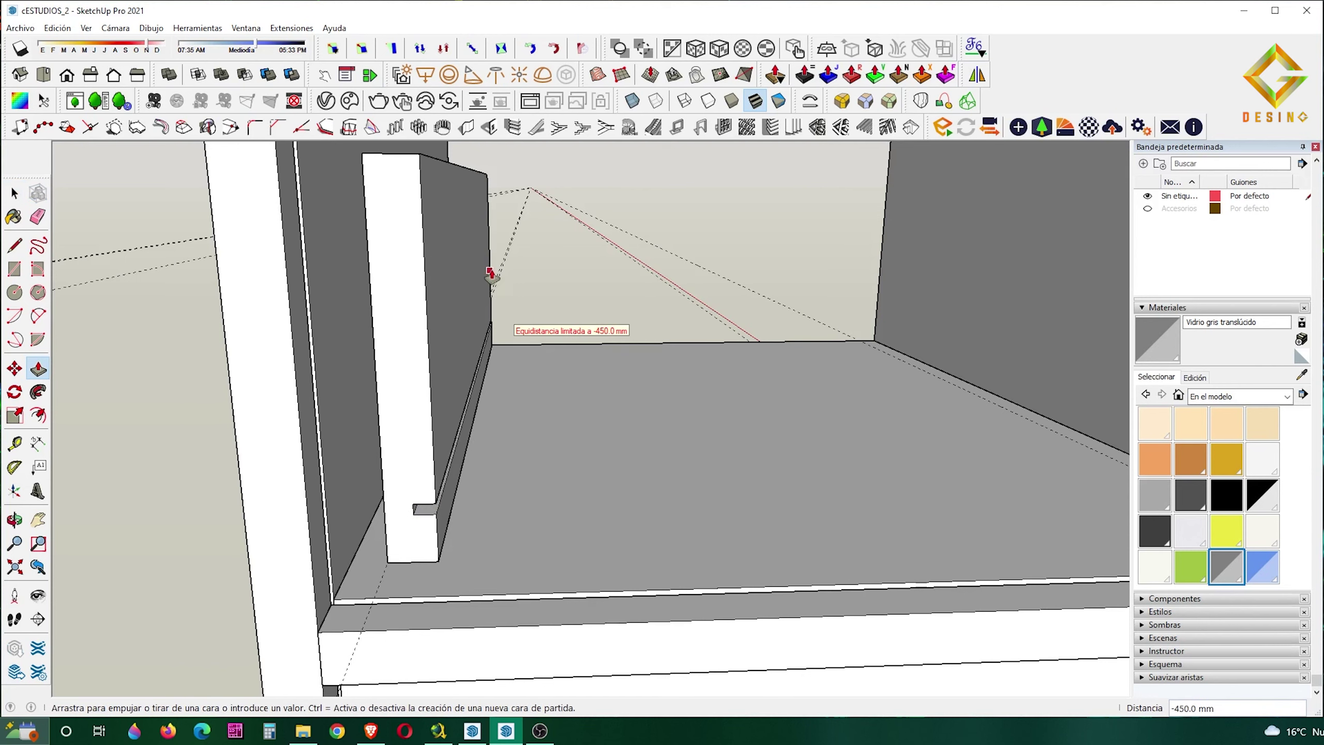
click(489, 328)
key(space)
Copy the drawer side panel to the right side
right_click(451, 372)
middle_click(446, 562)
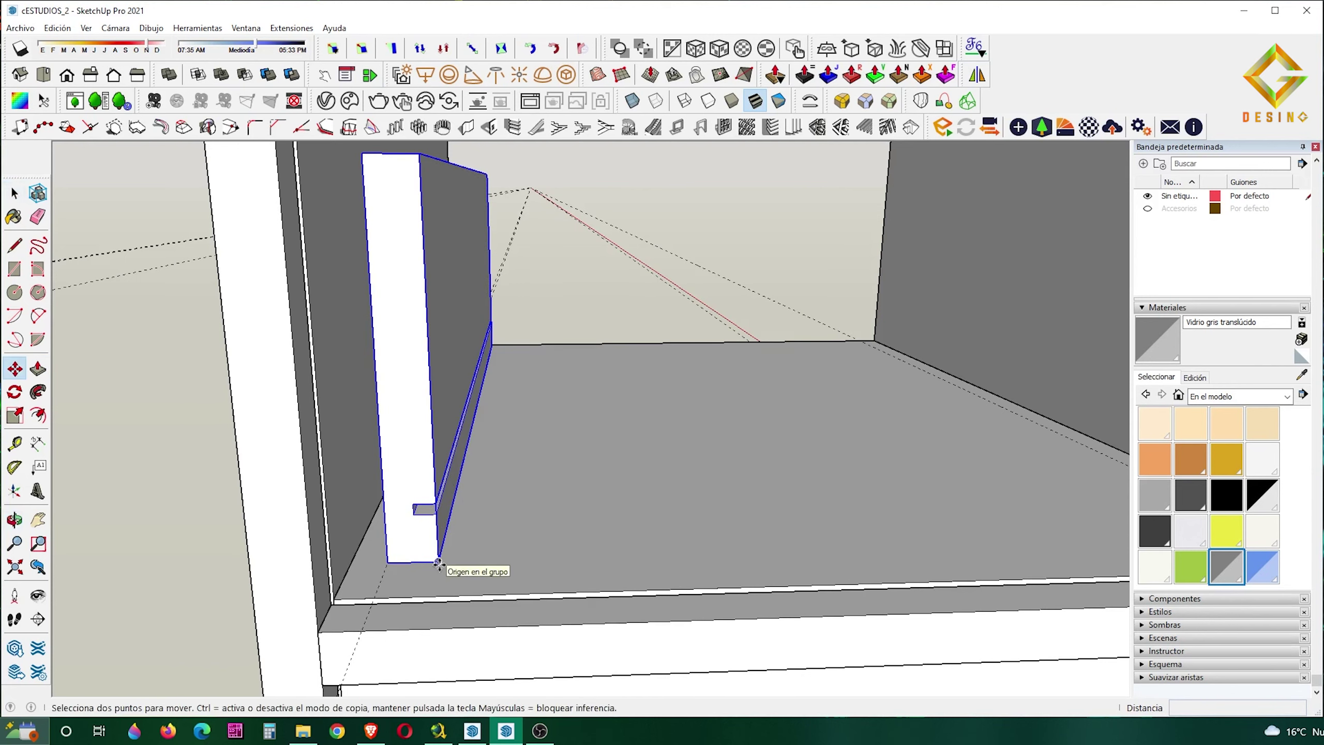
click(438, 562)
scroll(433, 530, down, 3)
scroll(443, 532, down, 3)
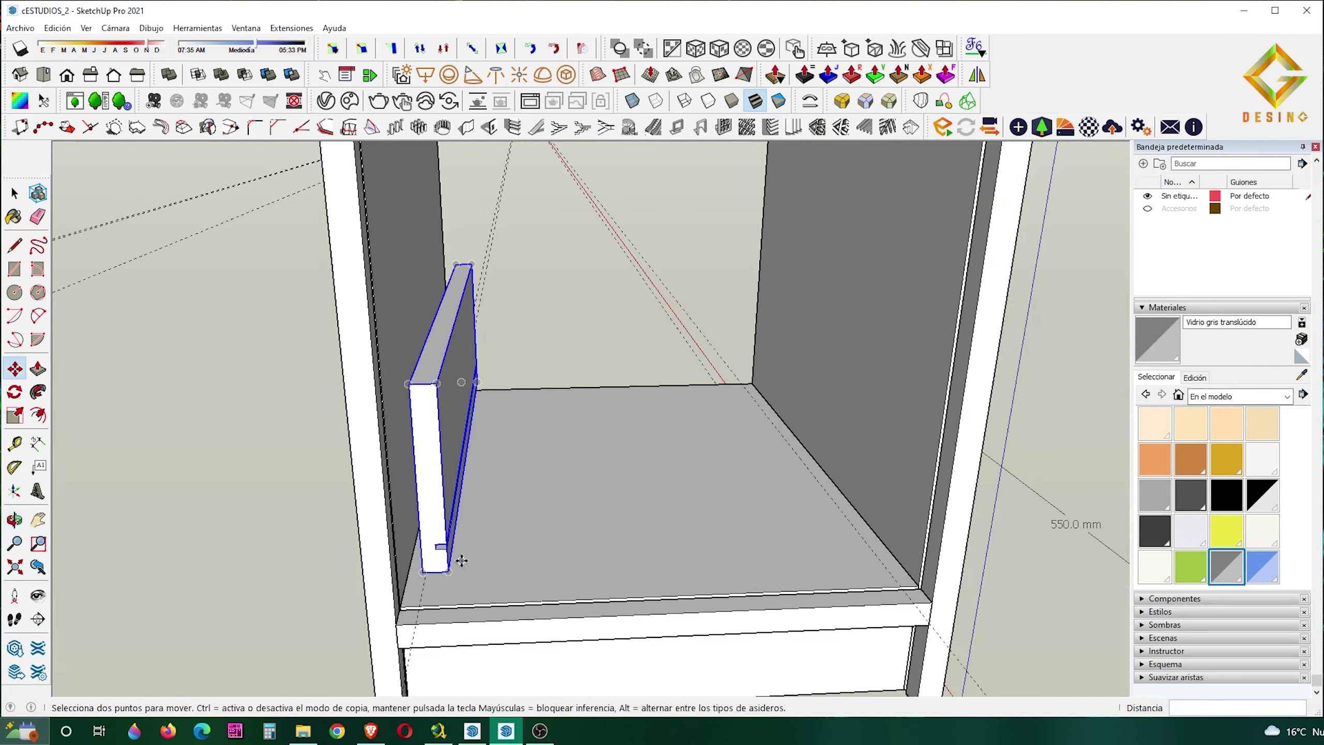
key(ctrl)
click(877, 550)
Rotate the copy 90° into a front panel and shorten it to fit between sides
key(q)
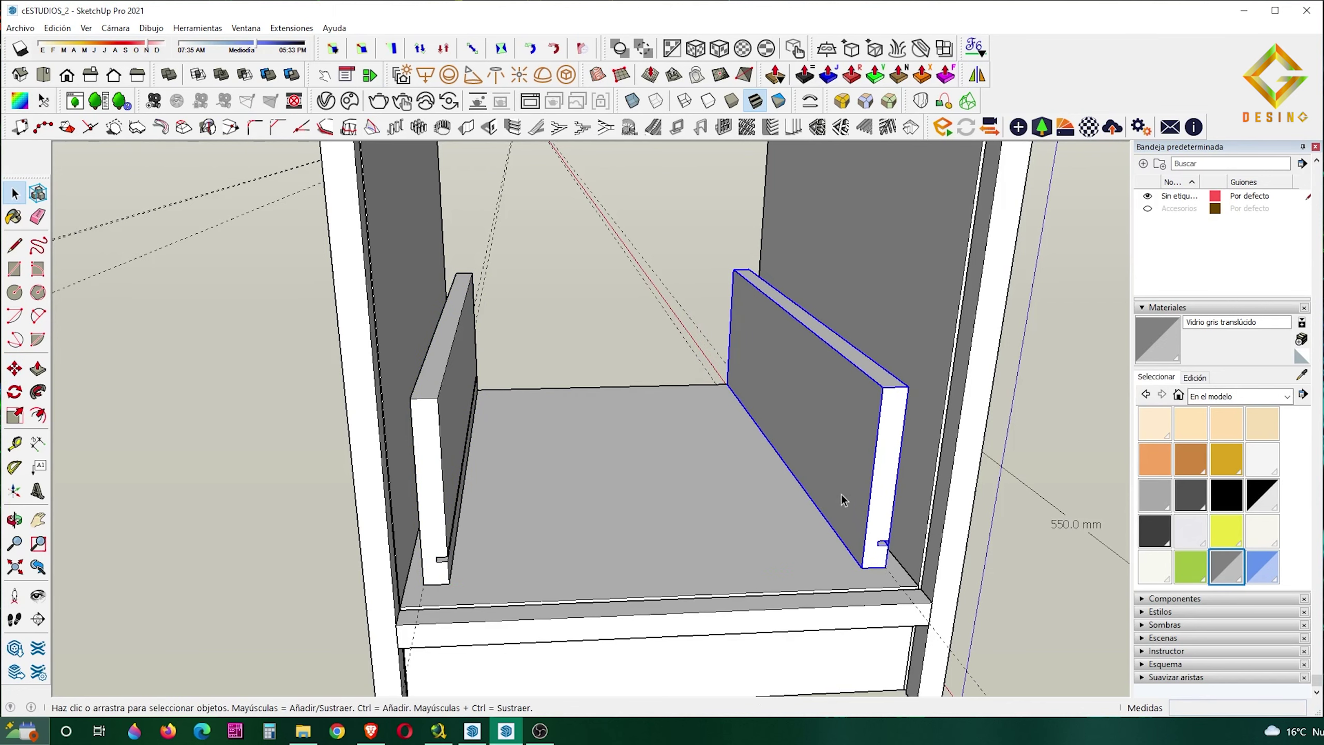
scroll(849, 613, up, 2)
click(810, 619)
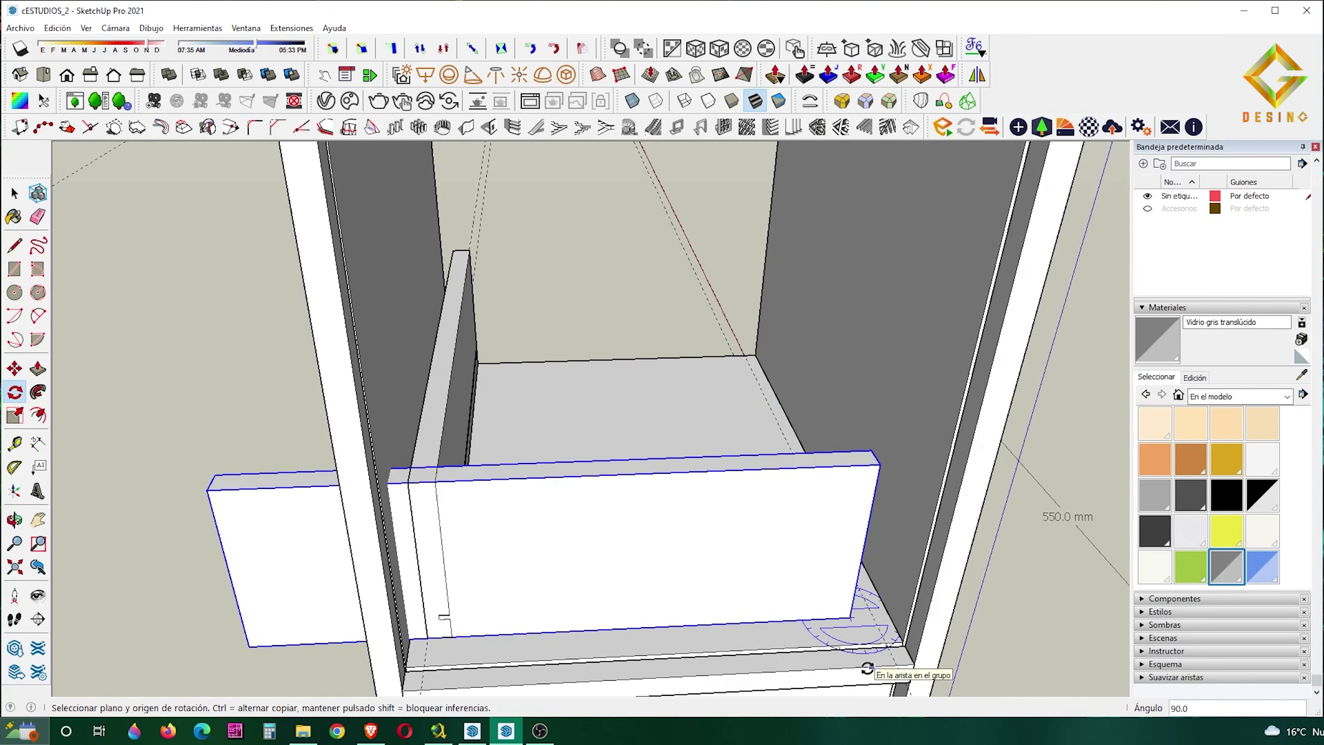
click(866, 669)
middle_drag(825, 567, 759, 624)
scroll(556, 562, up, 3)
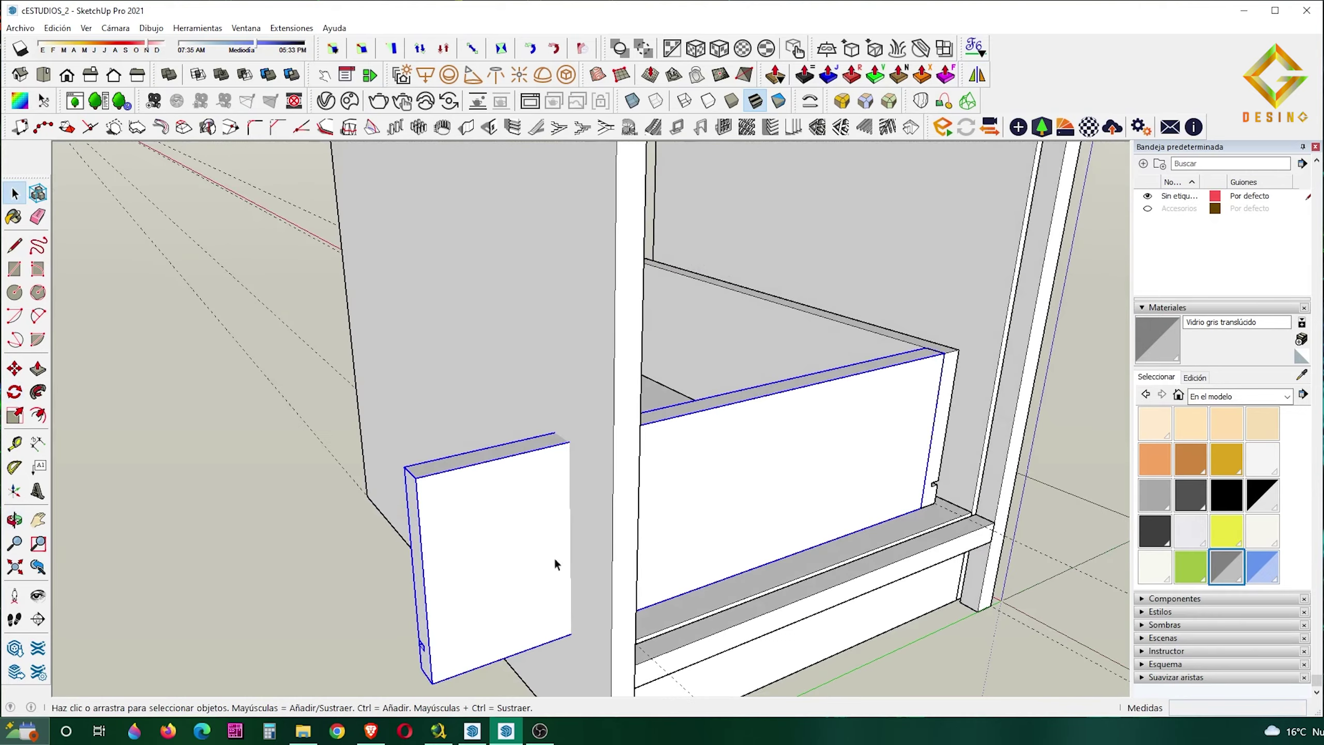
key(p)
middle_drag(464, 545, 468, 508)
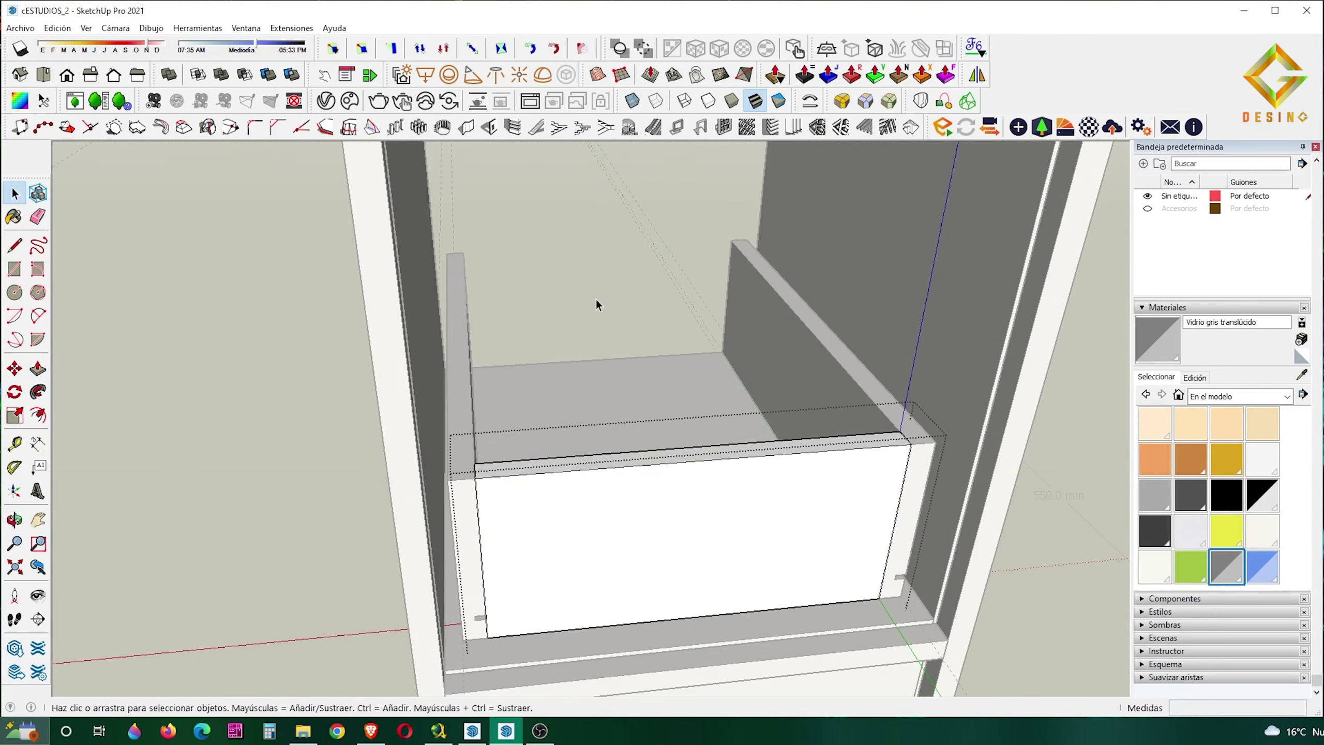
Copy the front panel to the back of the drawer
middle_drag(596, 304, 694, 479)
right_click(810, 414)
click(1058, 278)
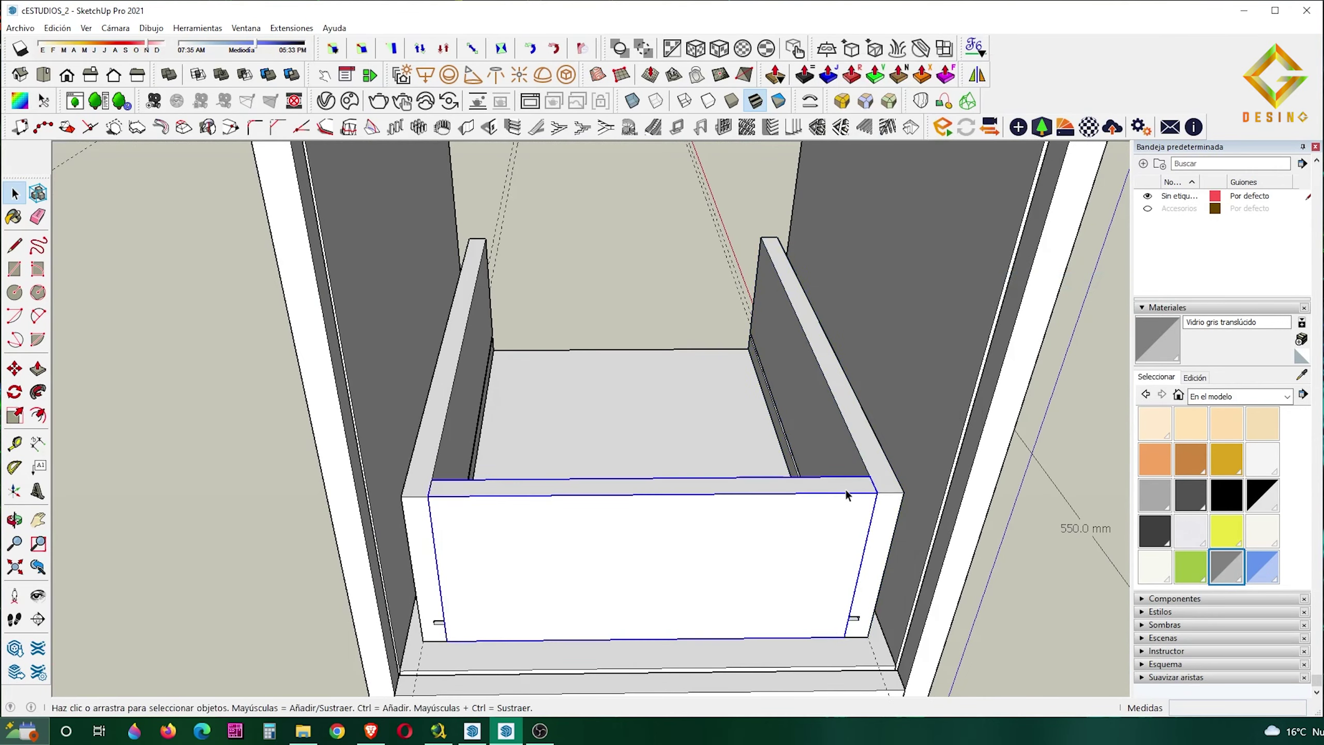
drag(870, 476, 762, 238)
key(space)
right_click(635, 269)
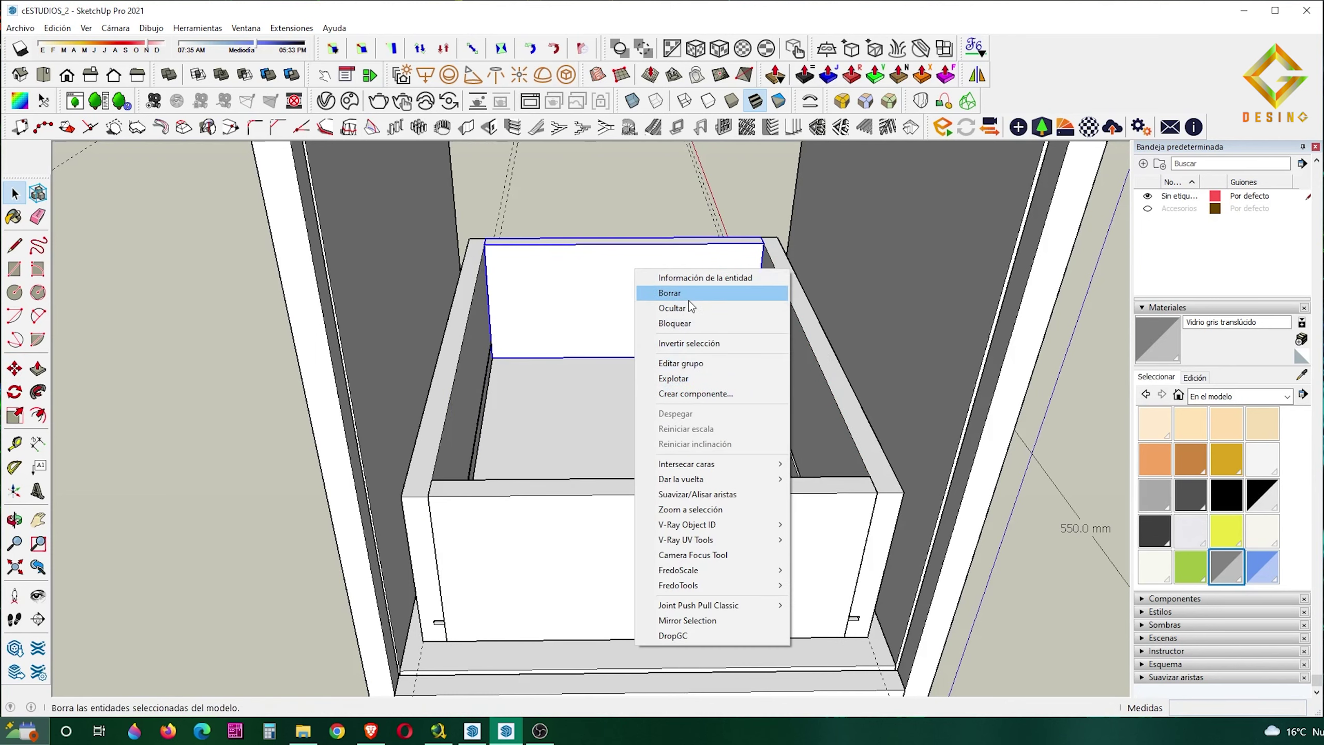
Group the drawer panels together
key(Escape)
middle_drag(622, 418, 559, 318)
right_click(737, 518)
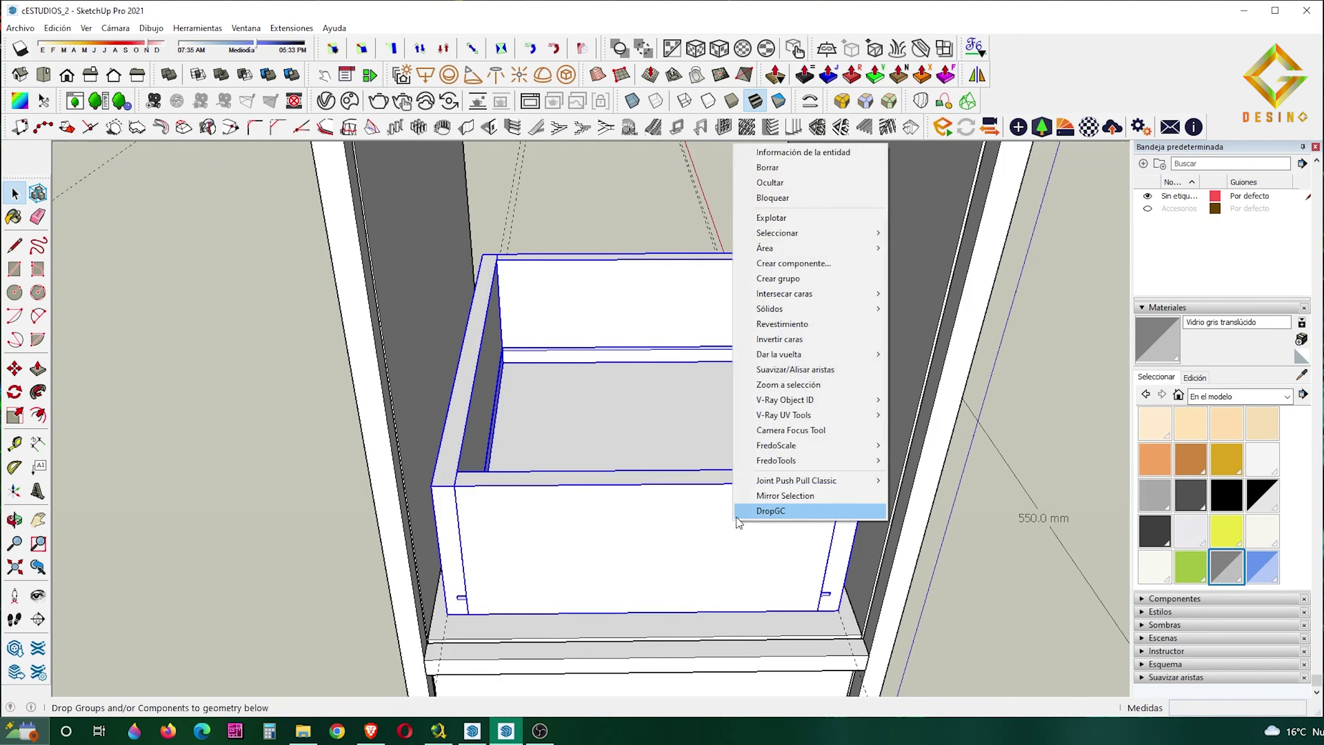
mouse_move(736, 517)
middle_down()
mouse_move(807, 462)
mouse_move(843, 508)
mouse_move(602, 376)
mouse_move(513, 348)
mouse_move(584, 420)
mouse_move(768, 517)
mouse_move(703, 508)
middle_up()
scroll(500, 346, up, 5)
Offset the drawer's top outline inward by 11 mm
key(f)
click(703, 508)
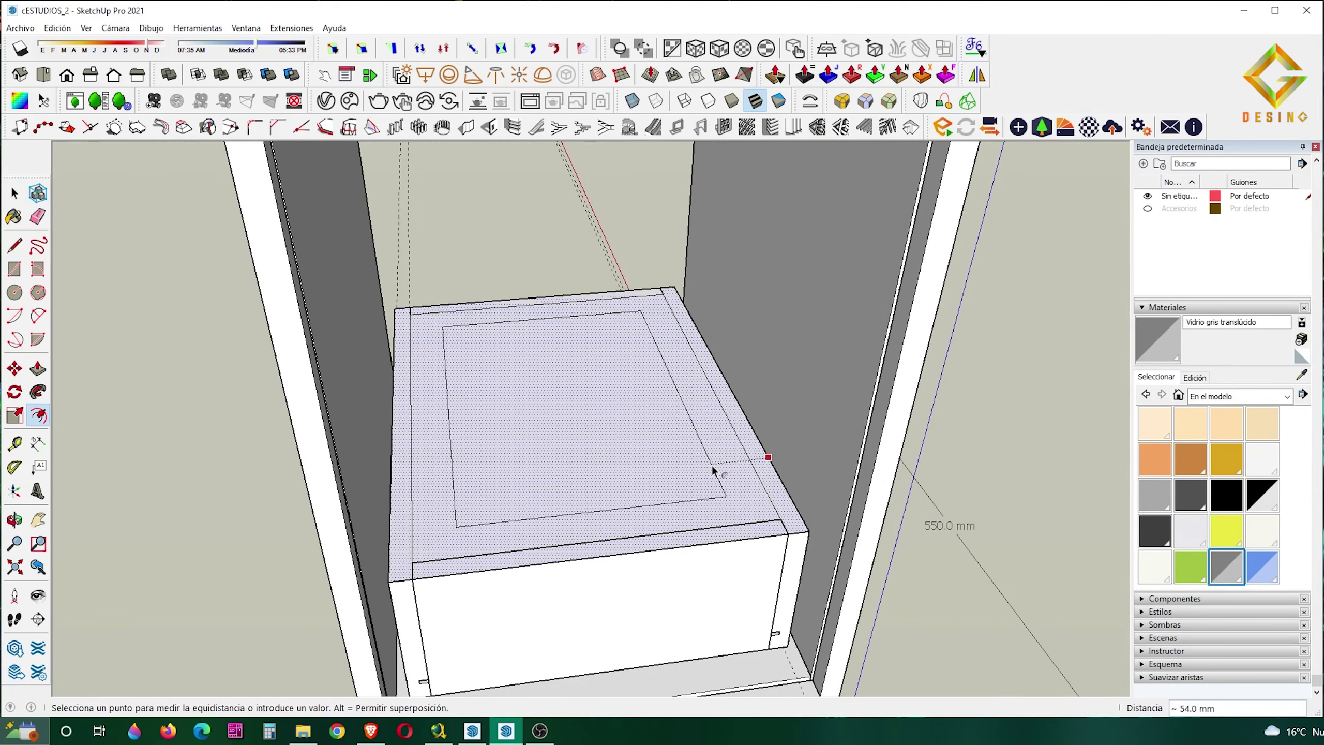
text(11)
key(Return)
key(space)
Select the inner top face and the edge loop bounding it
right_click(793, 515)
click(847, 261)
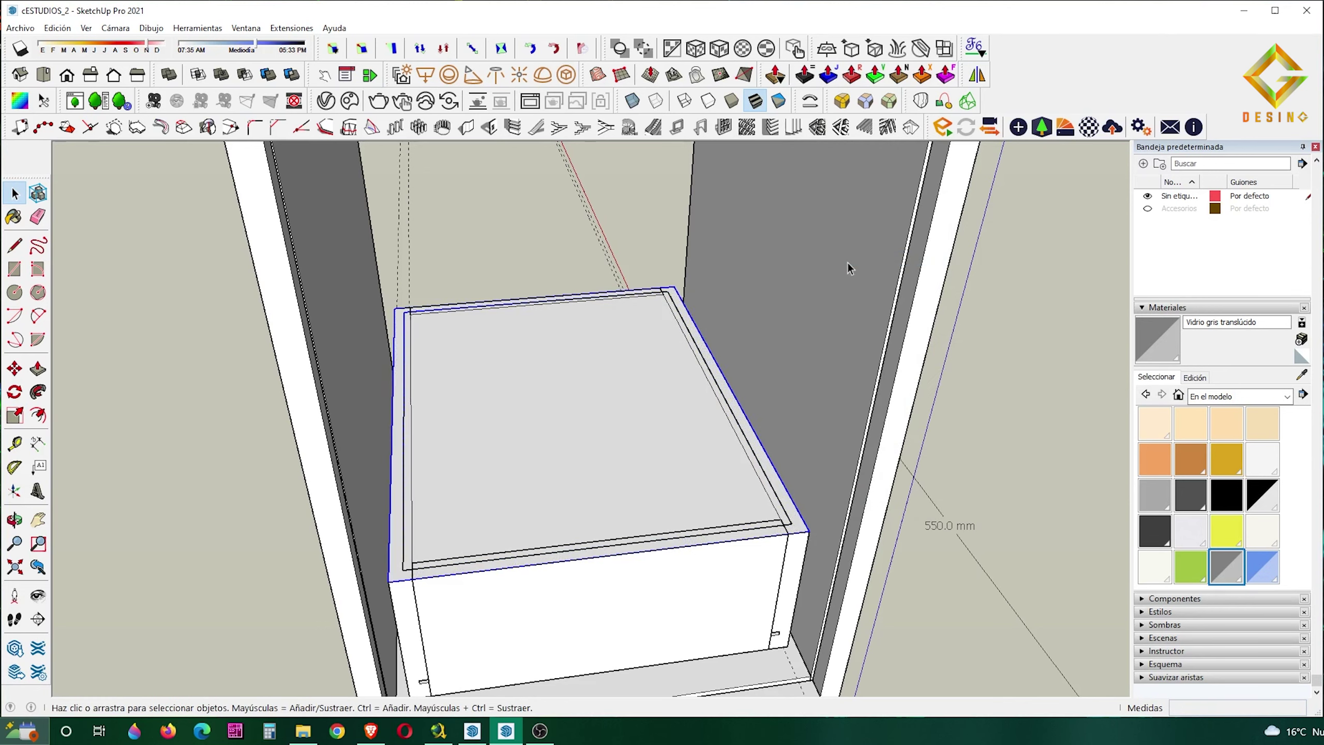
click(650, 477)
right_click(627, 449)
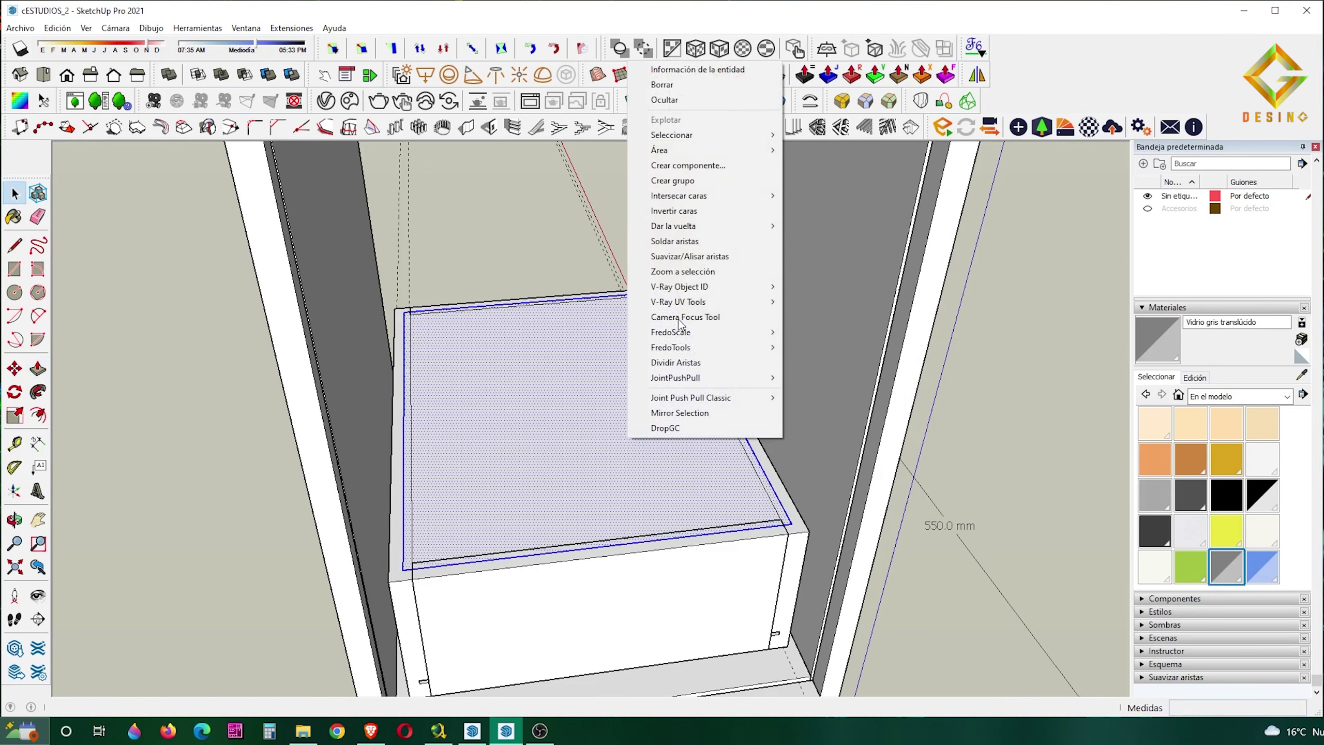
click(812, 157)
Move the inner edge loop down to hollow out the drawer
middle_drag(775, 499, 785, 461)
key(m)
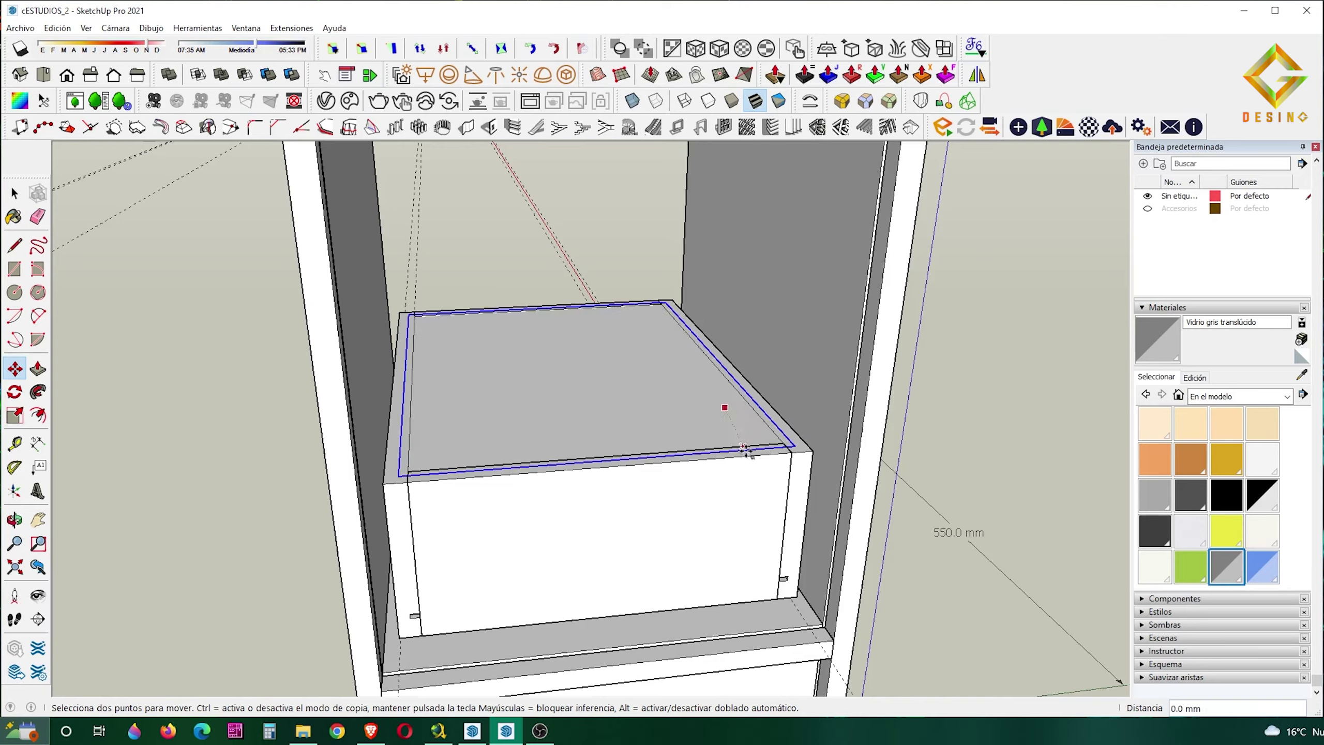
click(724, 409)
click(786, 575)
key(space)
scroll(534, 435, down, 2)
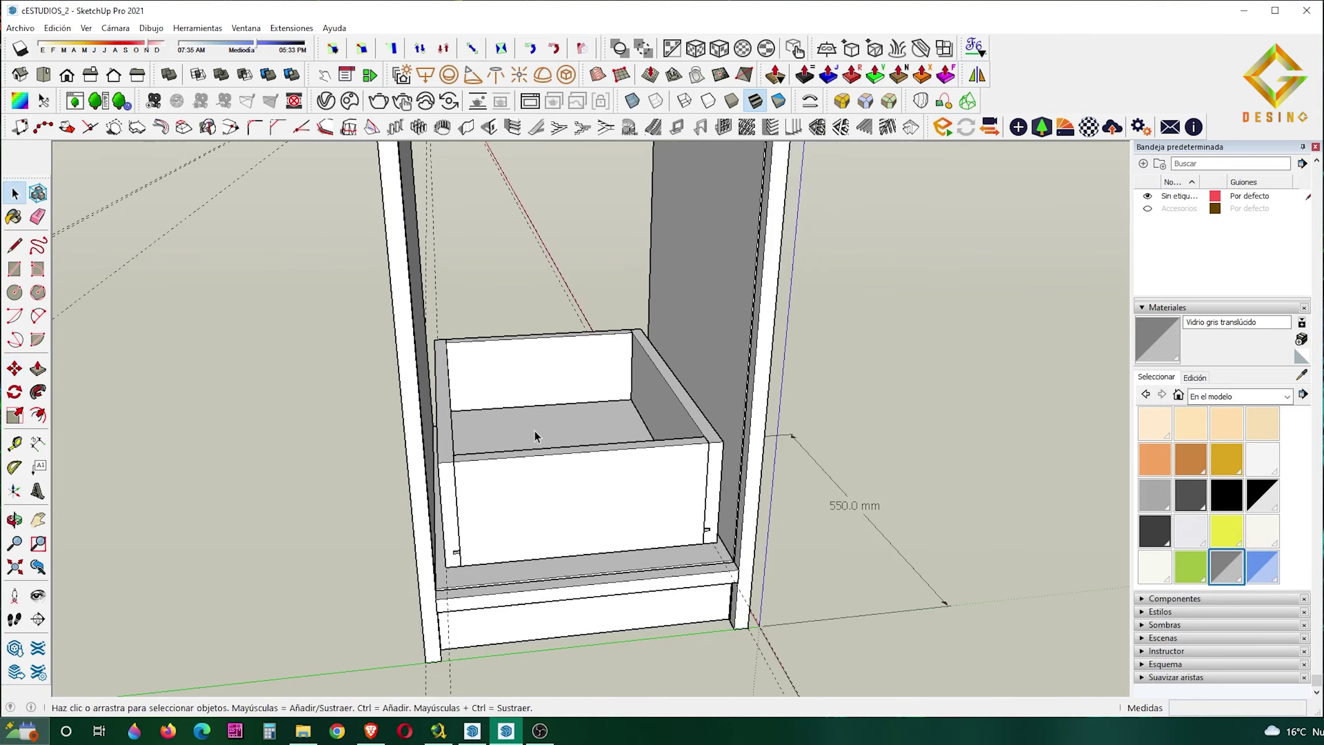
right_click(555, 373)
Inside the drawer, push its side panel faces back 18 mm
mouse_move(636, 495)
middle_down()
mouse_move(709, 472)
mouse_move(508, 435)
mouse_move(573, 468)
mouse_move(568, 579)
mouse_move(546, 526)
mouse_move(272, 461)
mouse_move(611, 482)
mouse_move(556, 515)
mouse_move(511, 482)
mouse_move(458, 564)
middle_up()
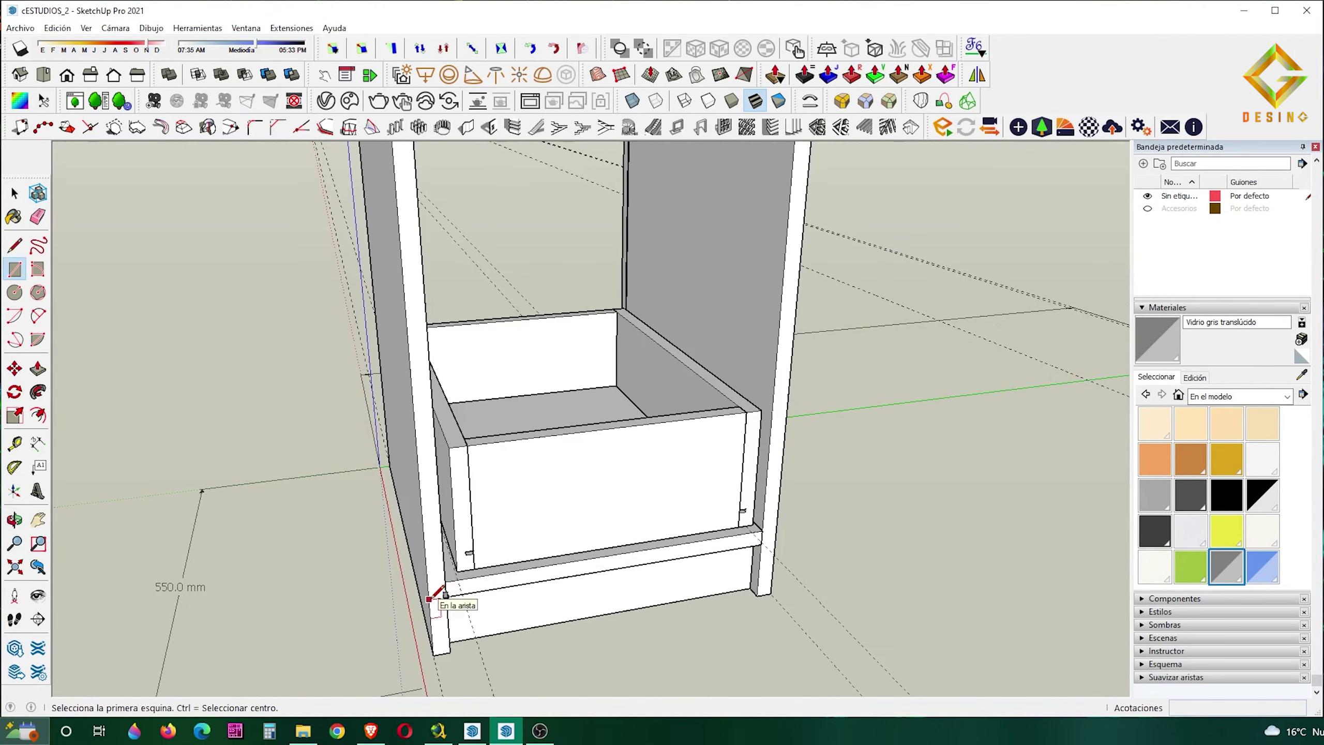
key(space)
scroll(597, 488, up, 3)
middle_drag(597, 488, 552, 498)
click(553, 498)
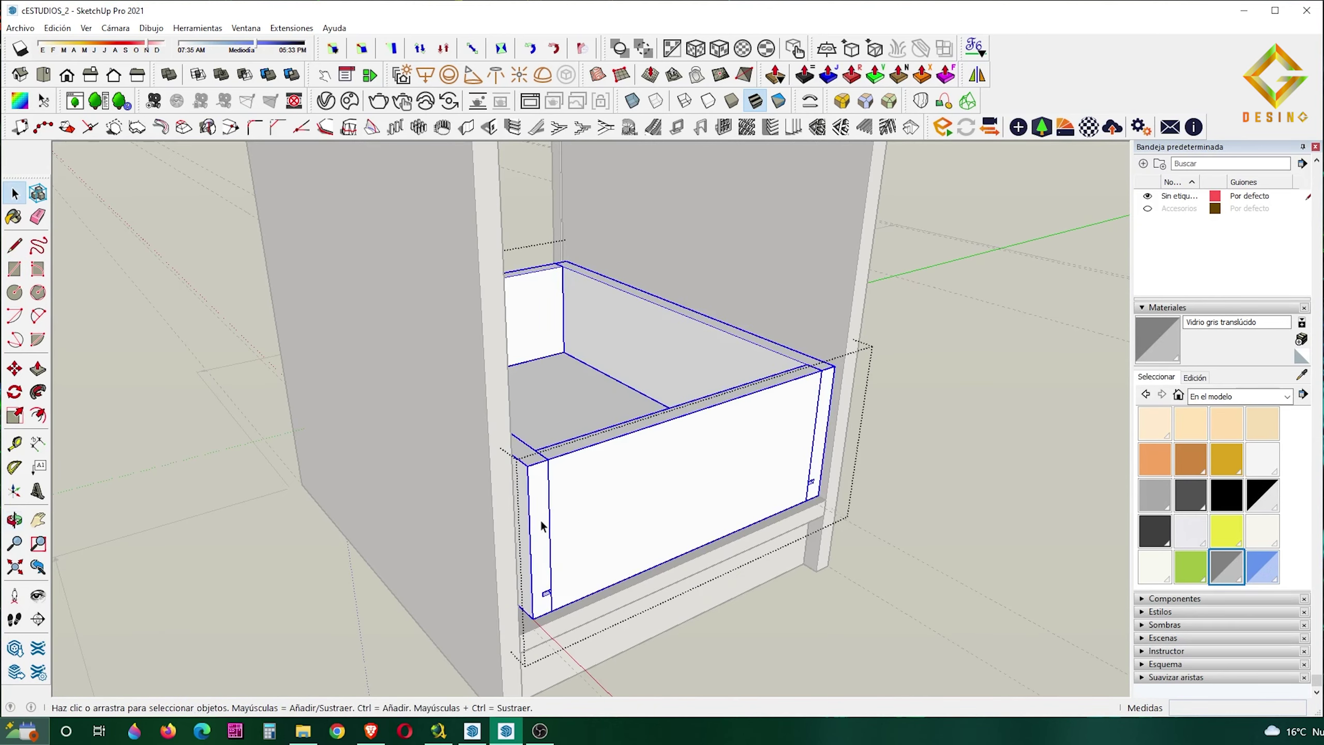
double_click(542, 524)
key(p)
drag(540, 517, 534, 496)
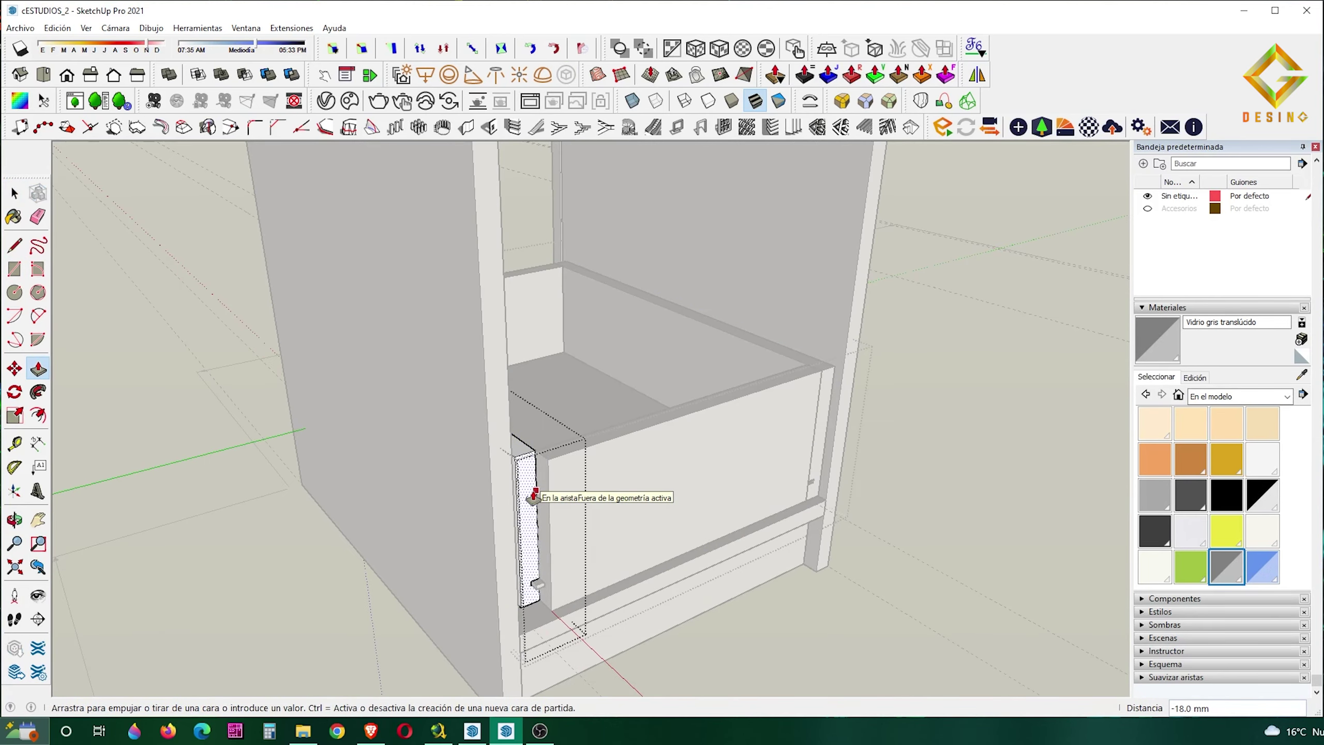
mouse_move(533, 495)
middle_down()
mouse_move(892, 498)
mouse_move(751, 444)
middle_up()
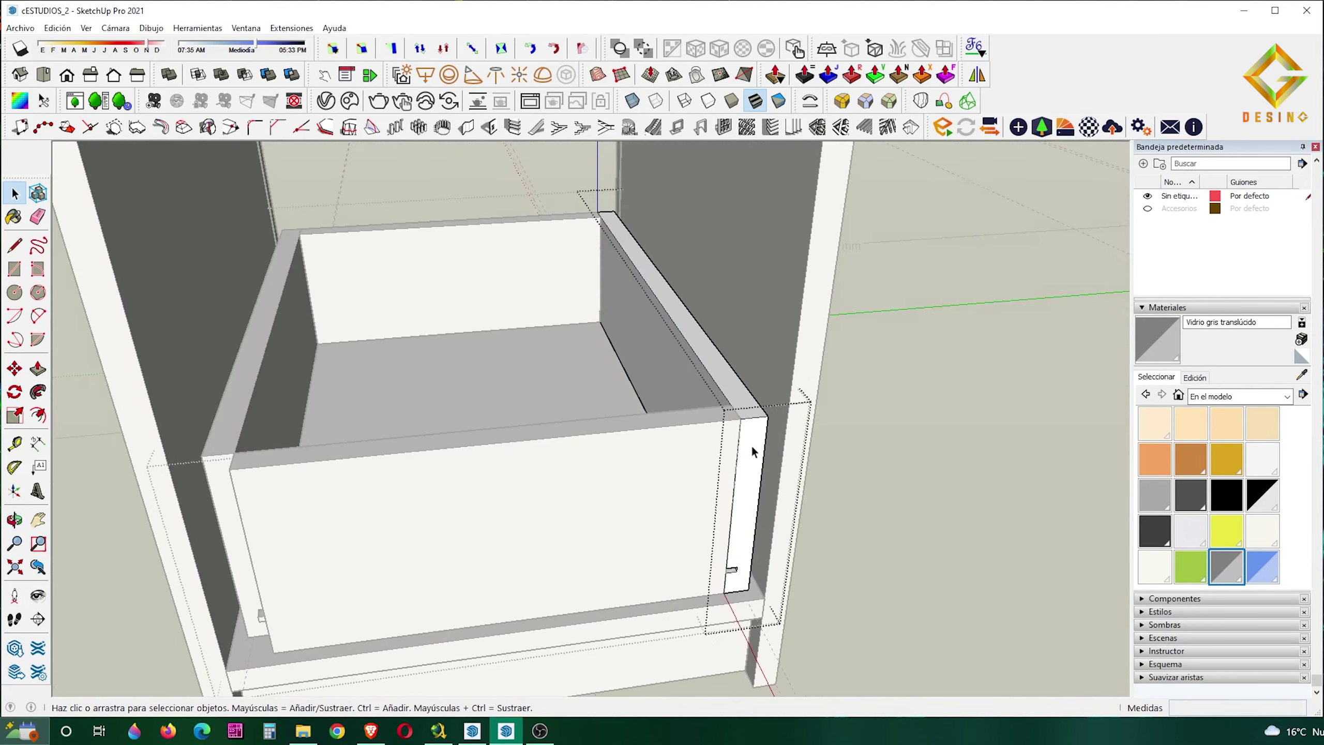
click(711, 412)
Shift the drawer's front board 18 mm forward to match the shortened sides
middle_drag(635, 510, 590, 571)
scroll(589, 571, up, 3)
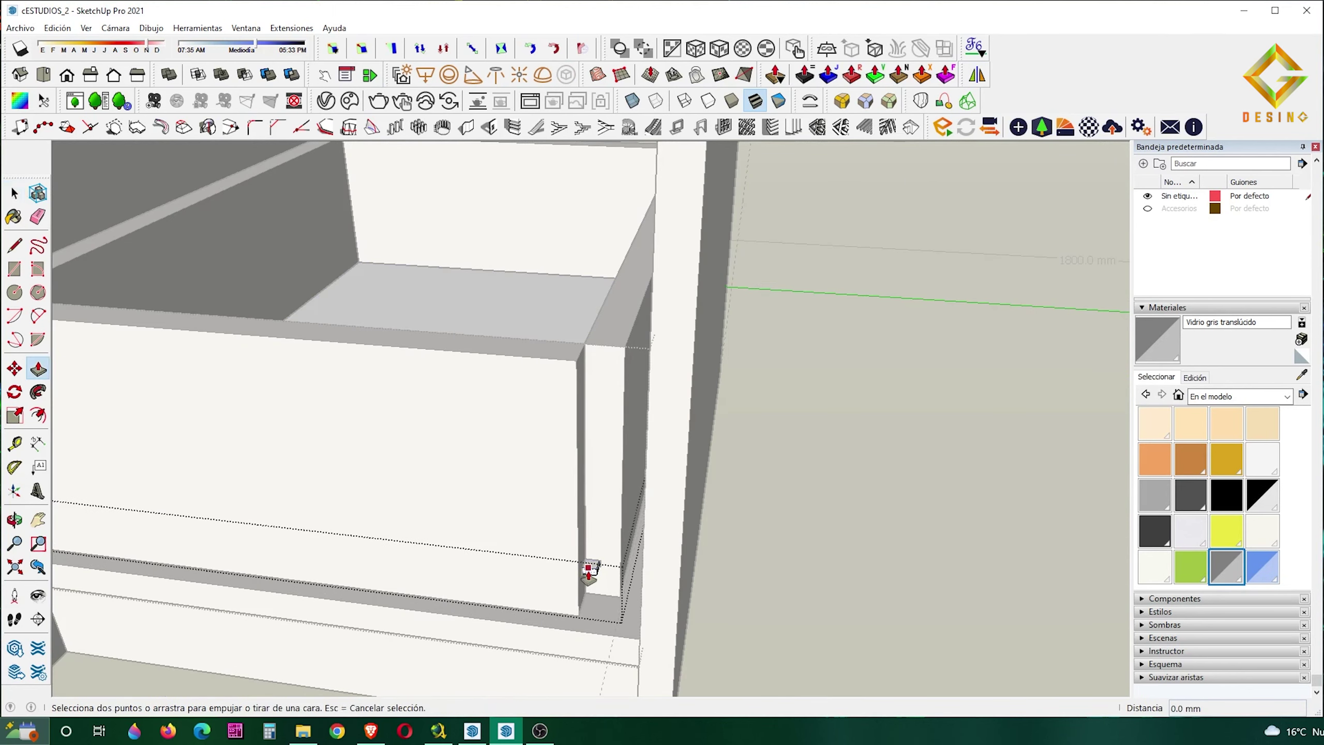
scroll(588, 570, up, 3)
scroll(603, 555, down, 5)
key(space)
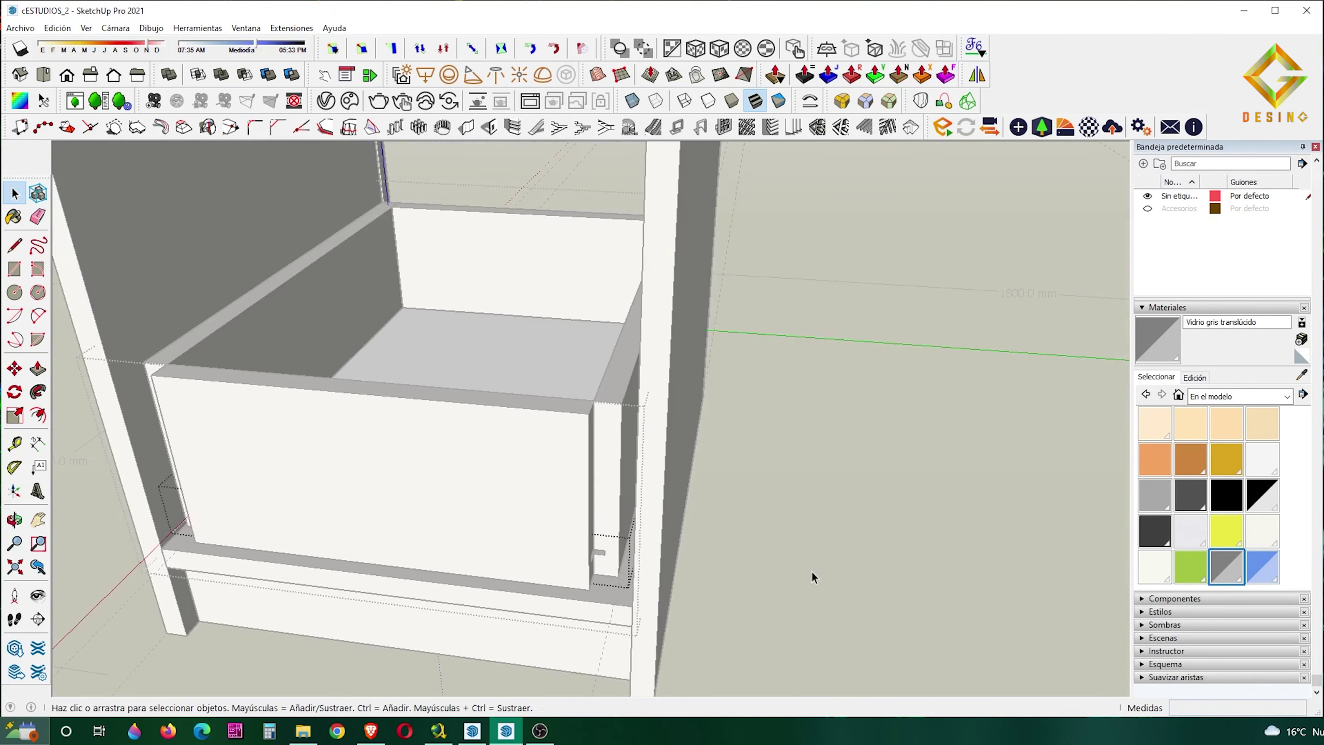
click(628, 521)
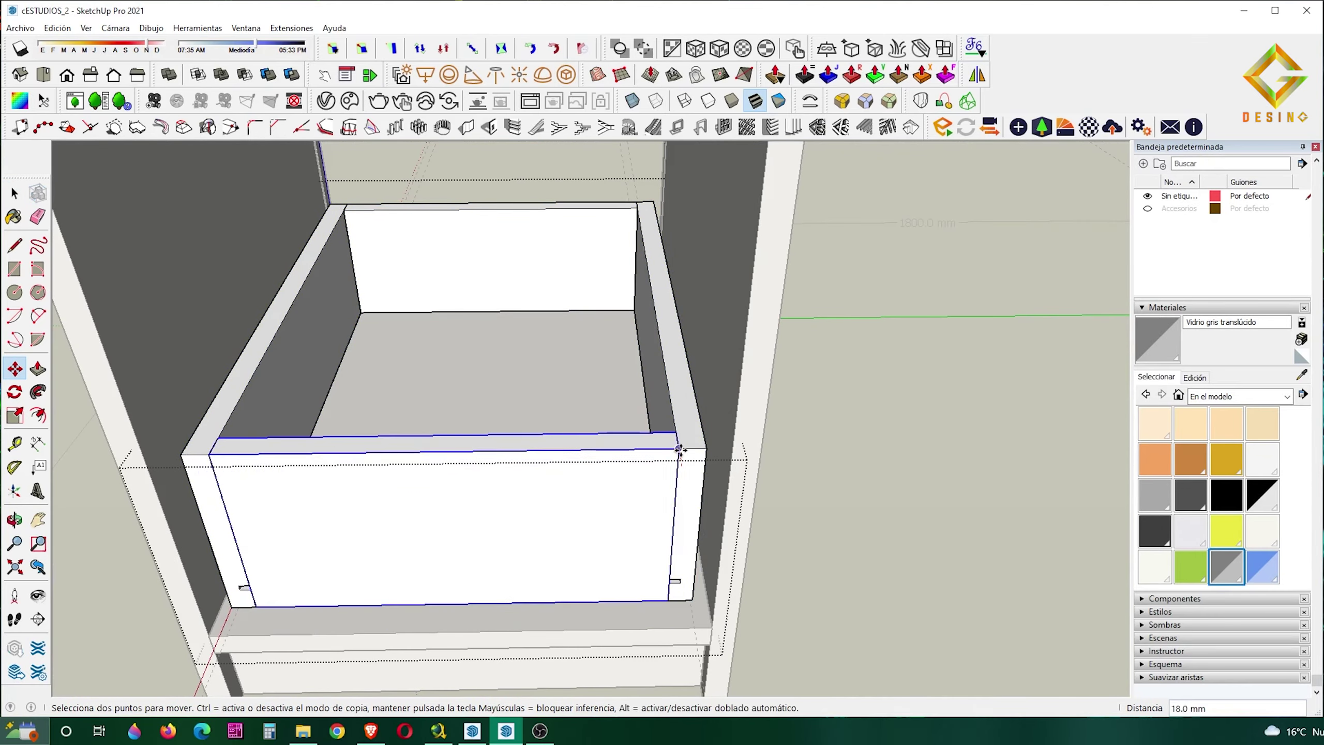
key(space)
Clear the selection and orbit in close to the drawer front
scroll(680, 468, down, 5)
middle_drag(722, 597, 722, 559)
scroll(587, 269, down, 3)
drag(821, 505, 761, 591)
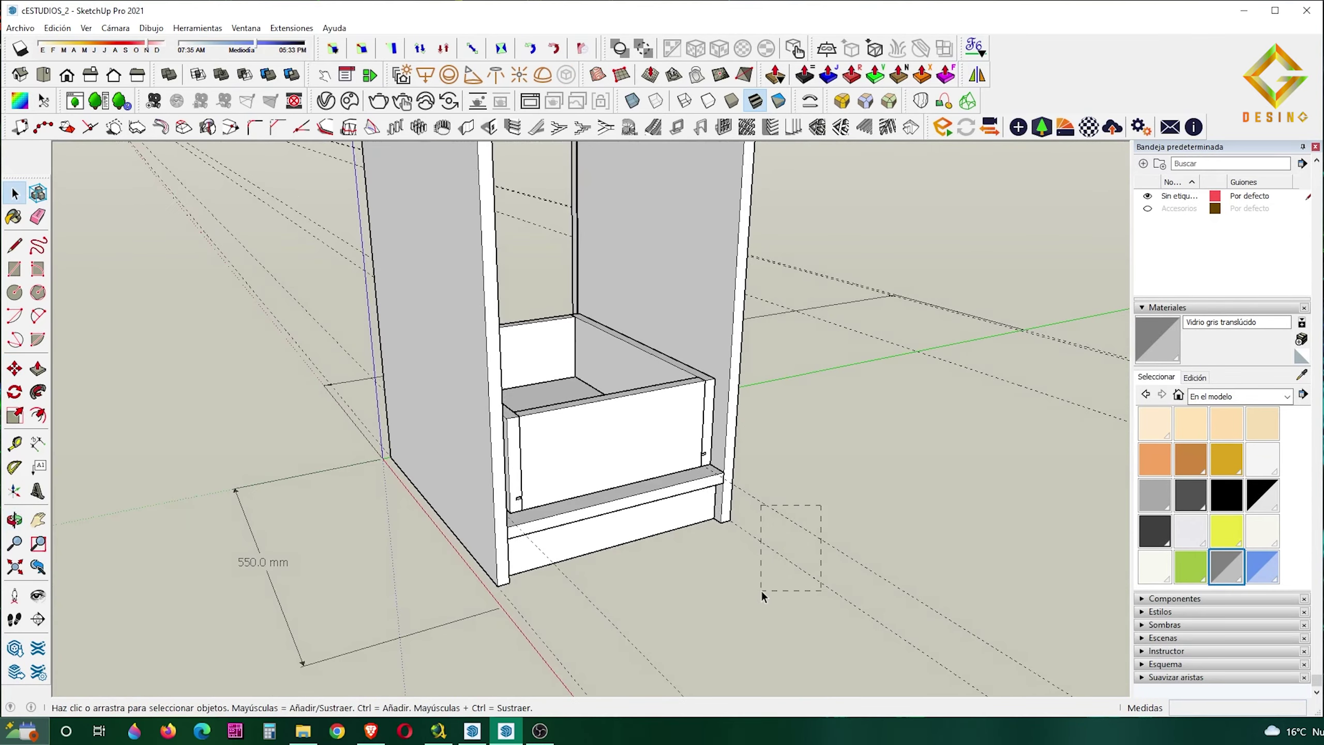
scroll(519, 667, up, 3)
middle_drag(516, 625, 477, 561)
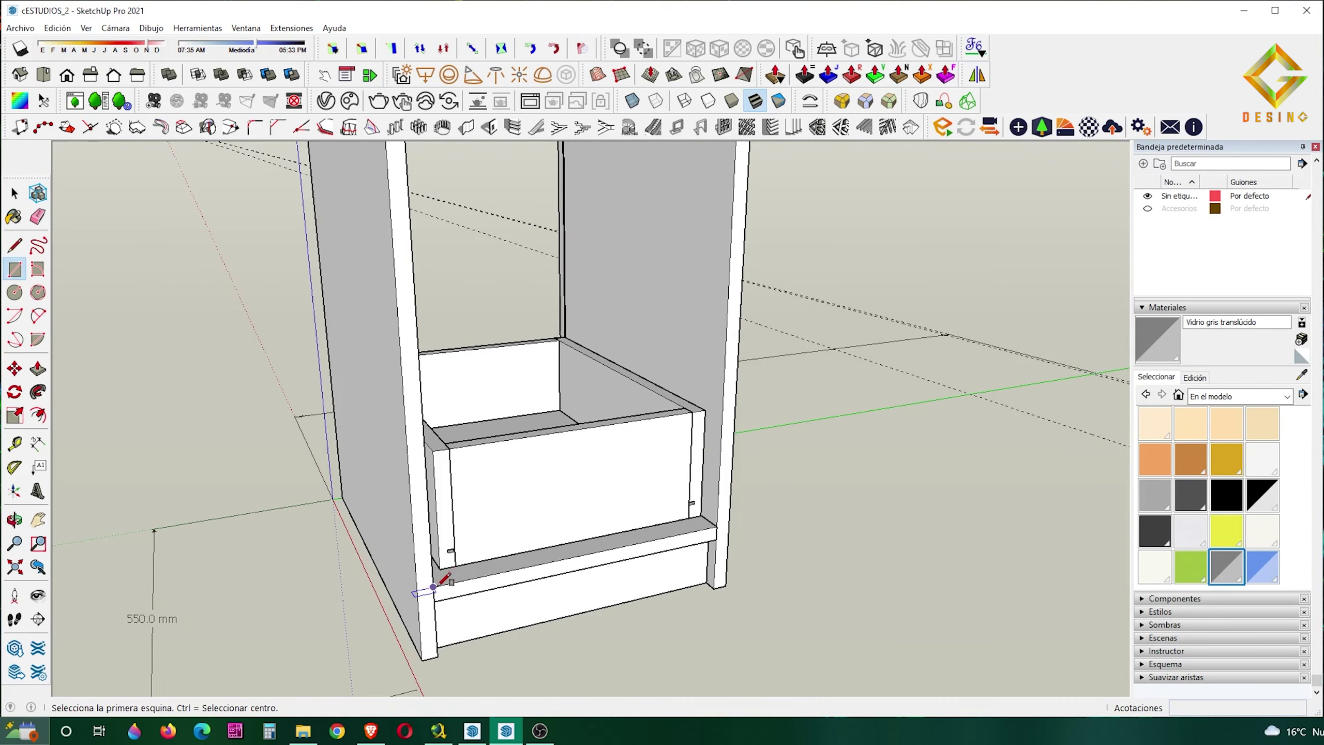
Draw a rectangle across the drawer front and offset its outline inward
click(725, 379)
scroll(659, 418, up, 2)
key(f)
click(635, 418)
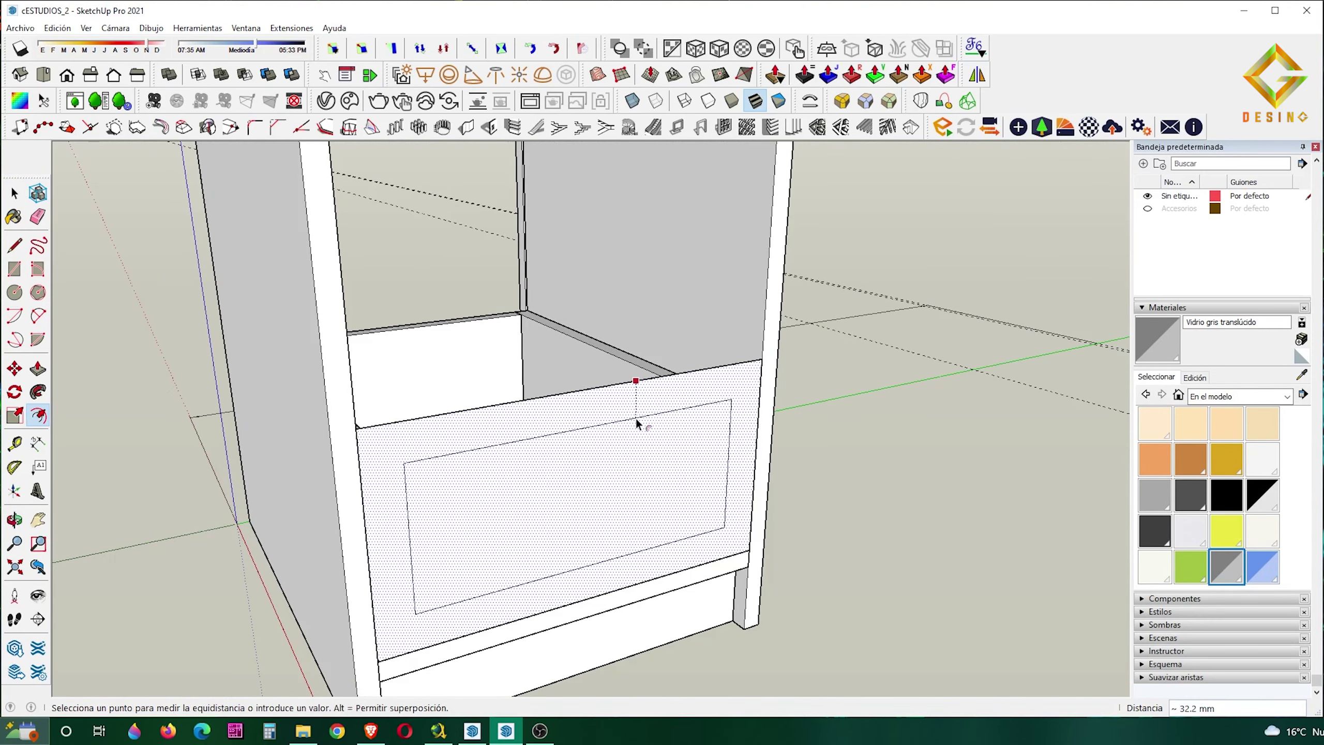
click(423, 409)
key(space)
Make the drawer front panel a group
scroll(283, 455, up, 2)
click(283, 455)
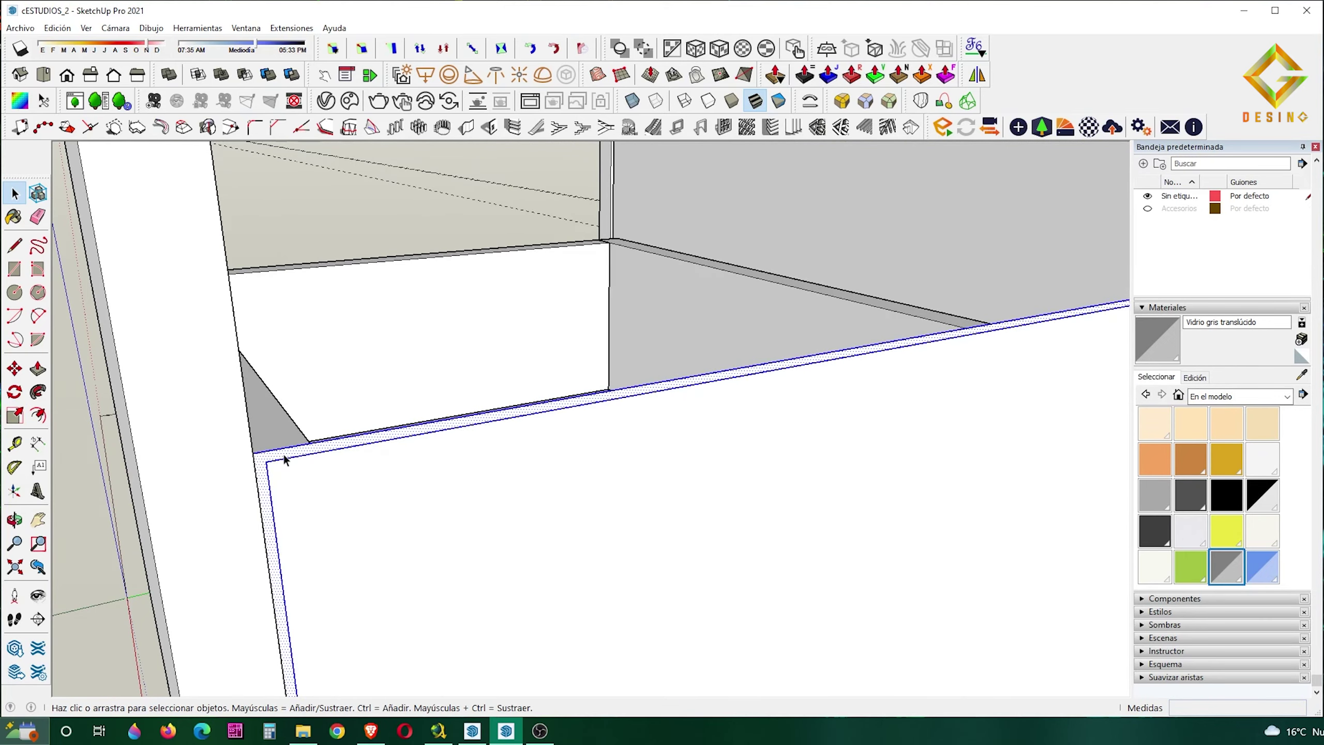
right_click(284, 455)
click(357, 196)
scroll(459, 500, down, 2)
scroll(666, 538, down, 2)
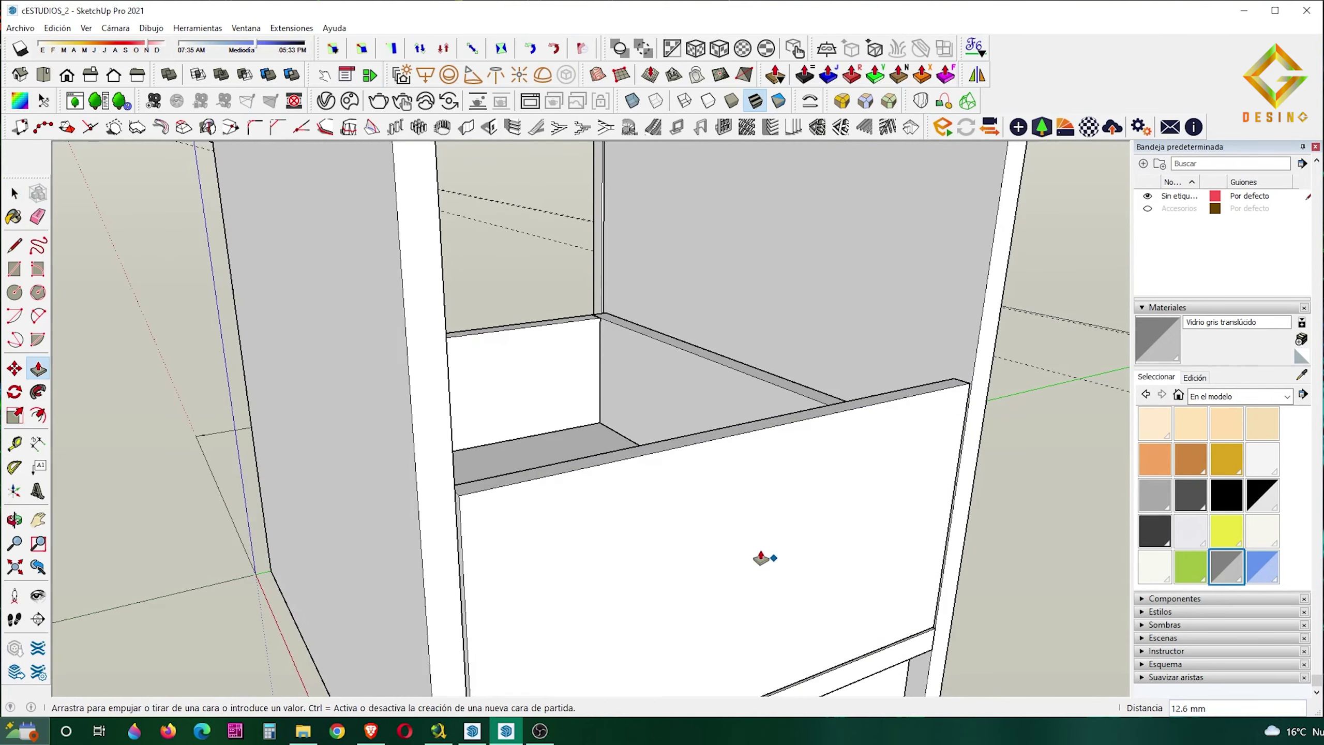
right_click(761, 557)
click(782, 297)
scroll(689, 479, down, 3)
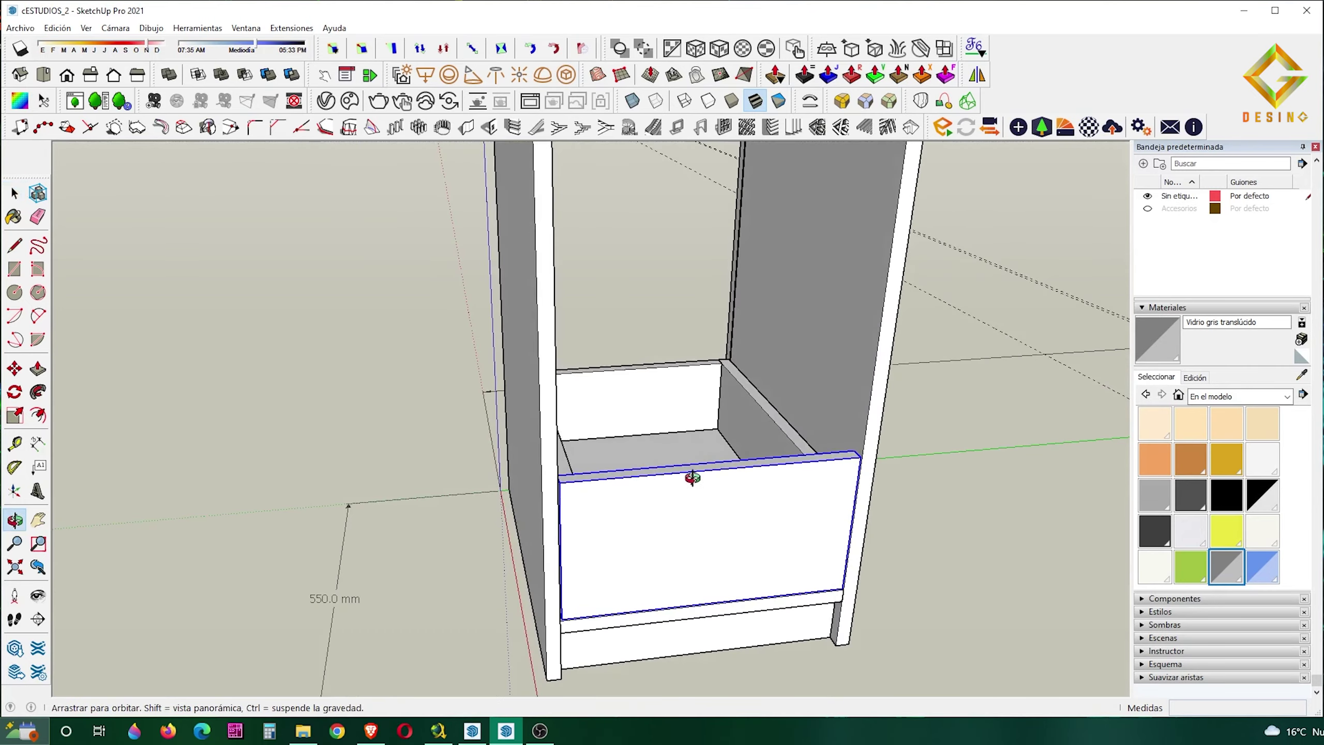
scroll(684, 445, down, 1)
right_click(686, 449)
click(751, 234)
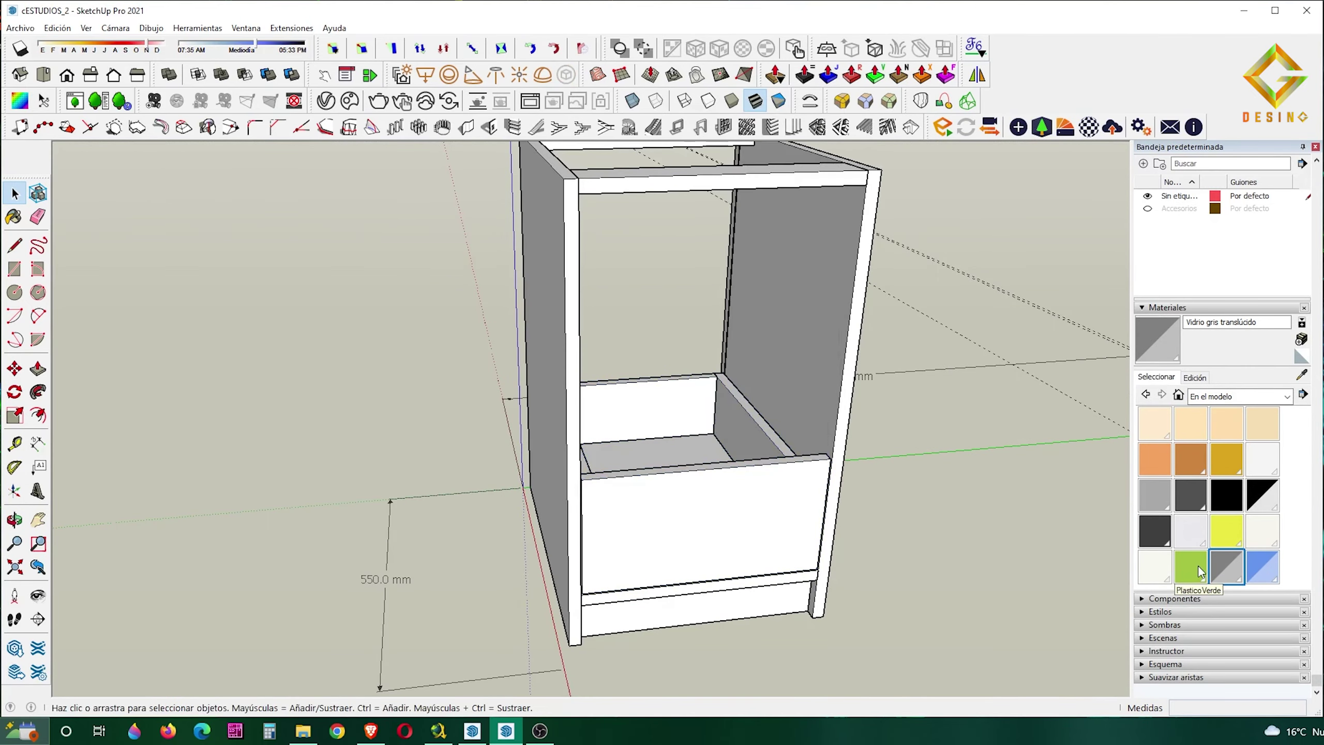
Paint the drawer front and kickboard PlasticoVerde, then group the whole drawer
click(1191, 565)
click(777, 541)
click(698, 613)
mouse_move(703, 532)
middle_down()
mouse_move(670, 505)
mouse_move(679, 490)
middle_up()
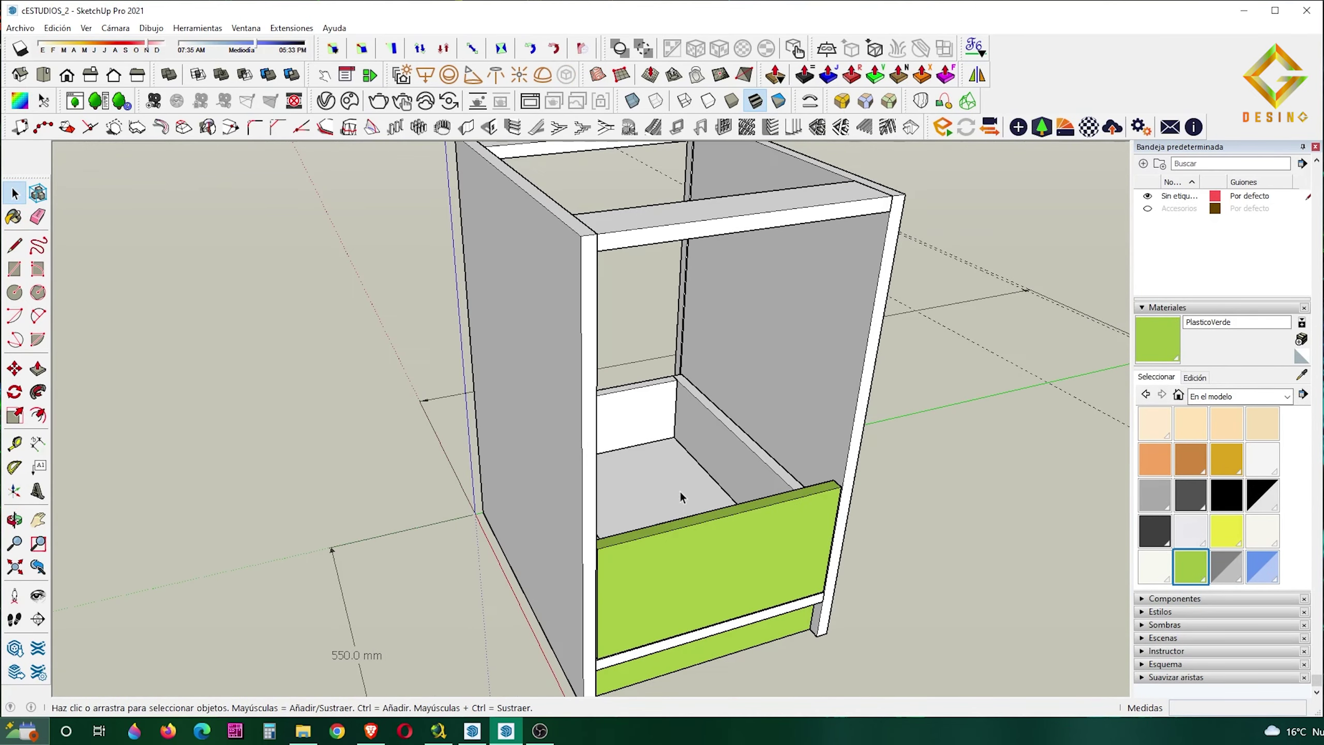
right_click(719, 539)
click(768, 319)
scroll(768, 319, down, 3)
middle_drag(768, 319, 1134, 211)
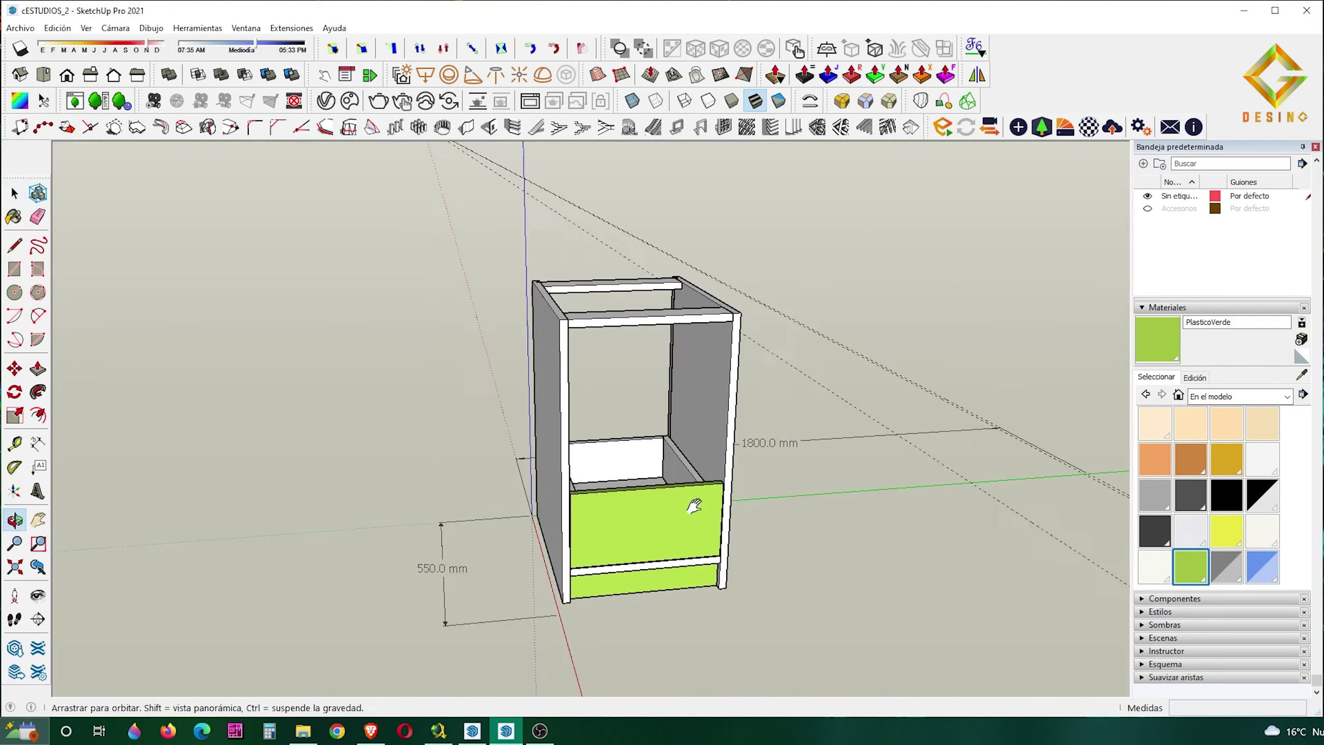
Show the Accesorios tag, paste a copy of the round knob, then hide the tag again
click(1147, 208)
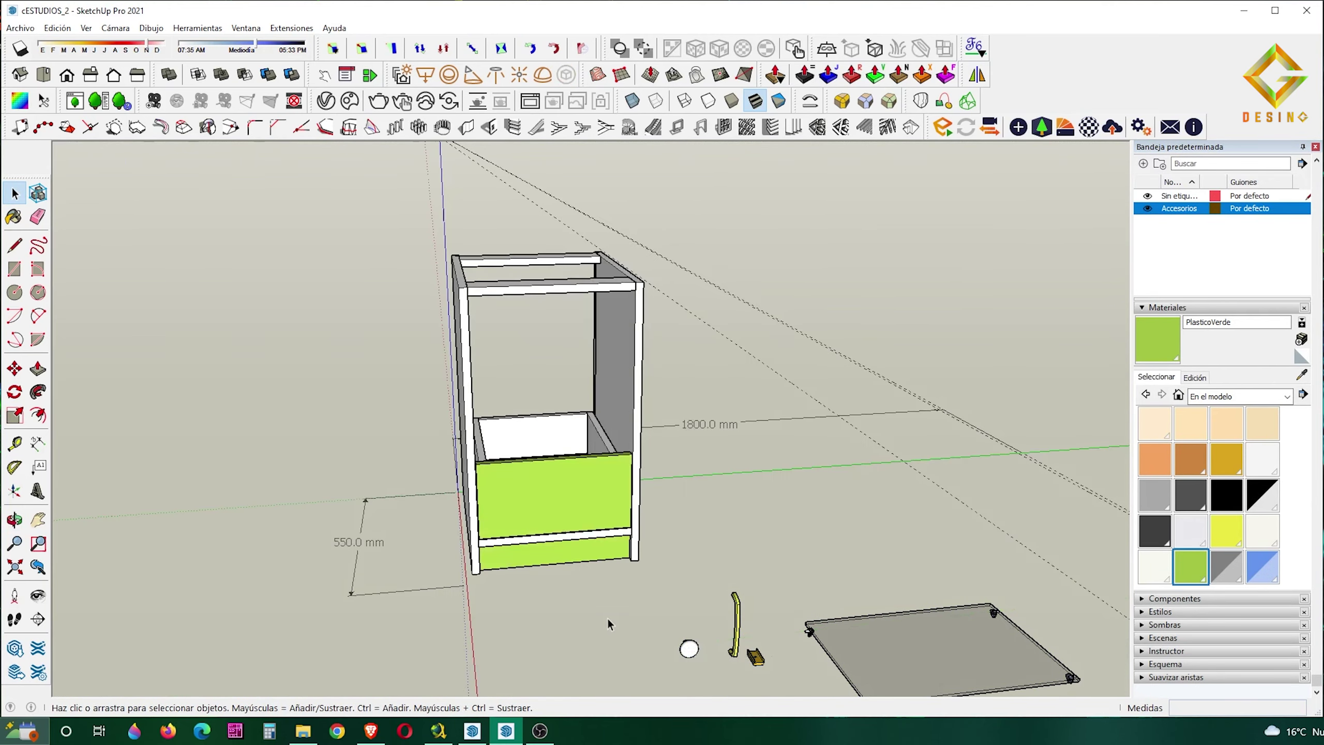
middle_drag(606, 617, 976, 356)
key(ctrl+v)
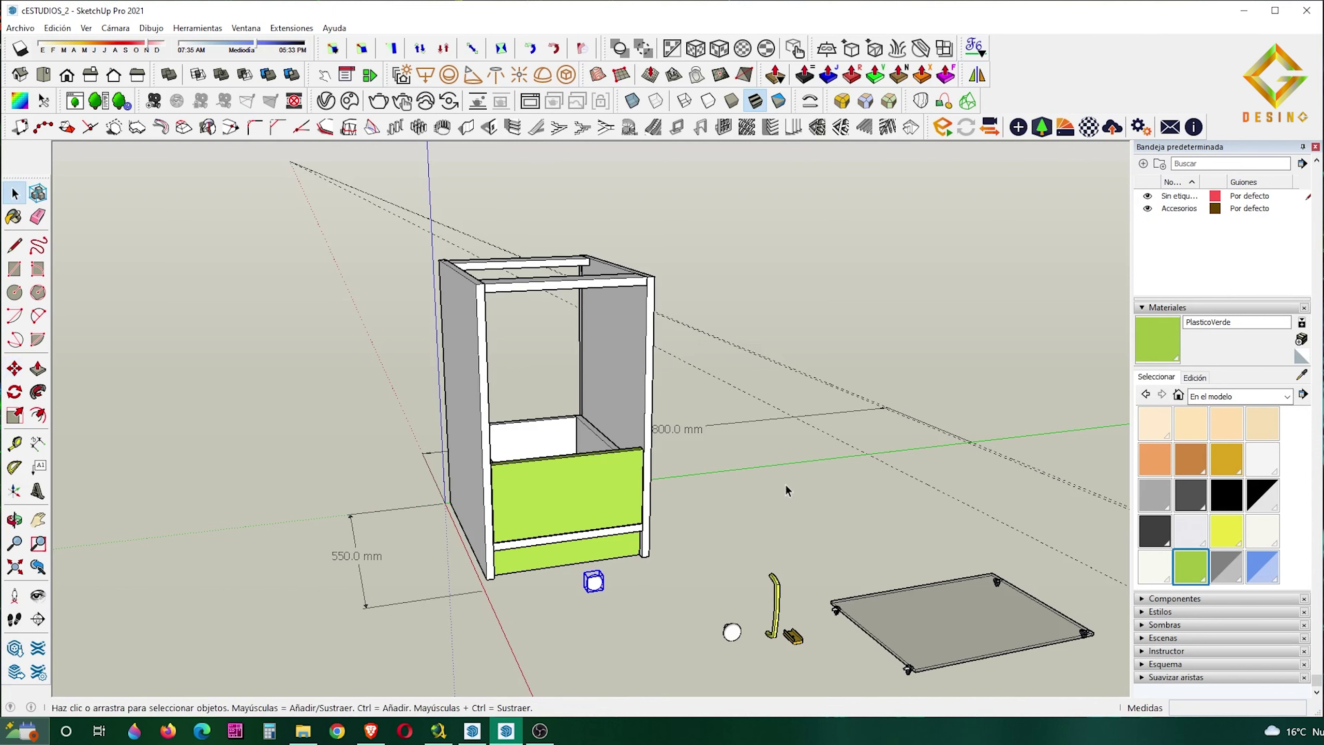
click(1147, 208)
Draw a vertical centre line on the drawer front and move the knob onto it
scroll(590, 532, up, 3)
scroll(590, 532, up, 2)
key(l)
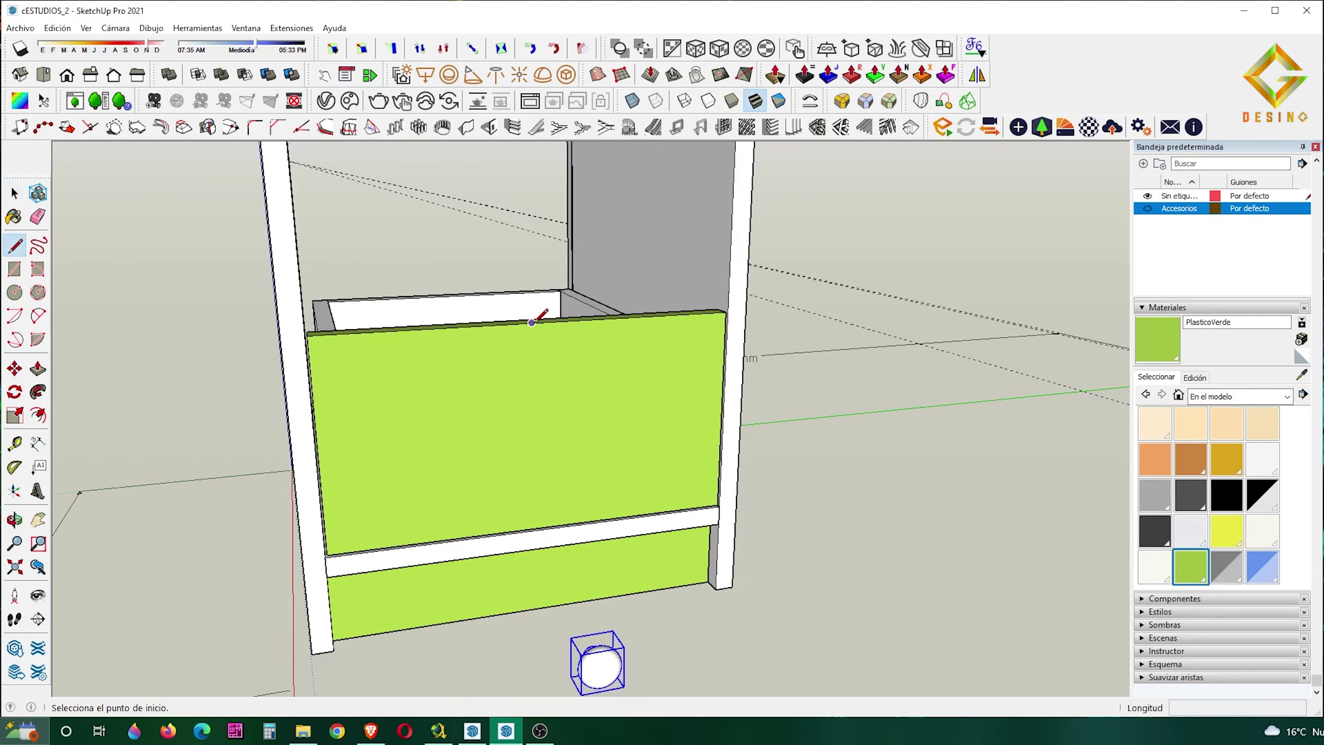
click(536, 528)
scroll(740, 599, up, 3)
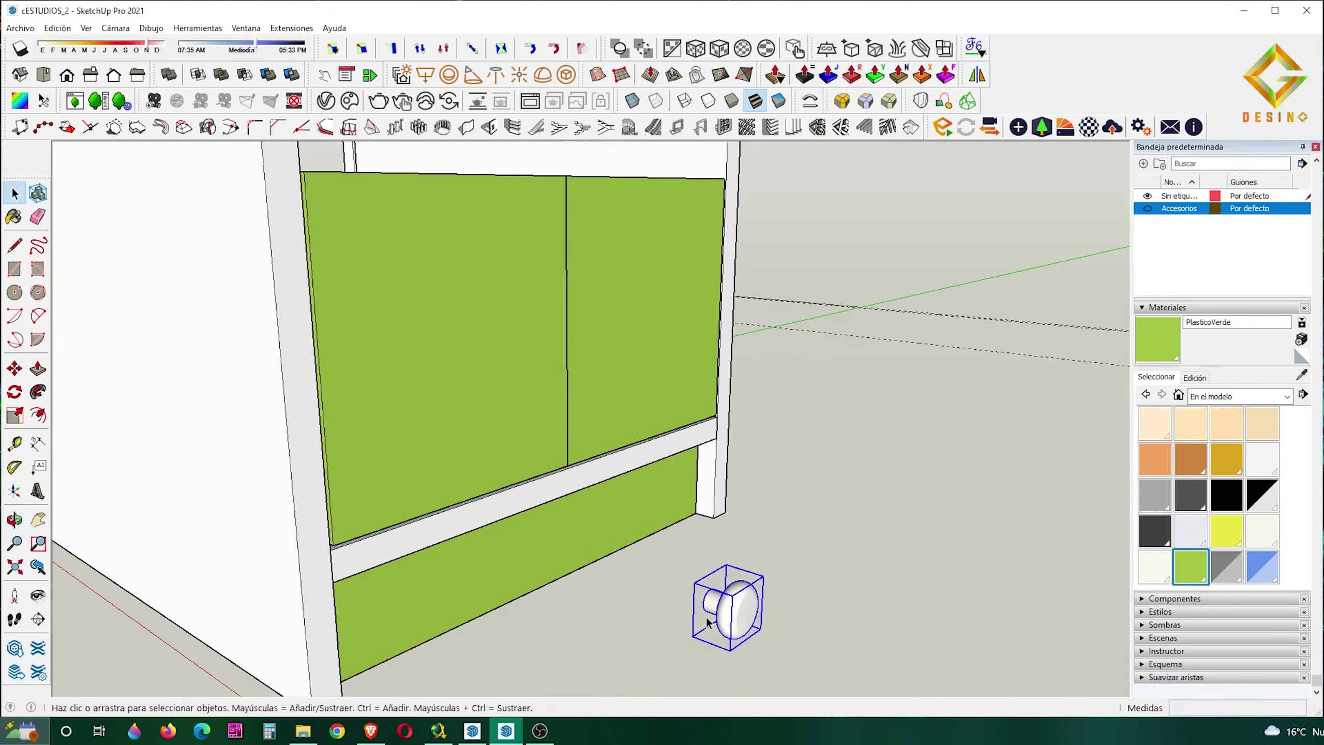
scroll(740, 600, up, 3)
mouse_move(740, 600)
middle_down()
mouse_move(744, 528)
mouse_move(651, 563)
middle_up()
scroll(574, 573, up, 3)
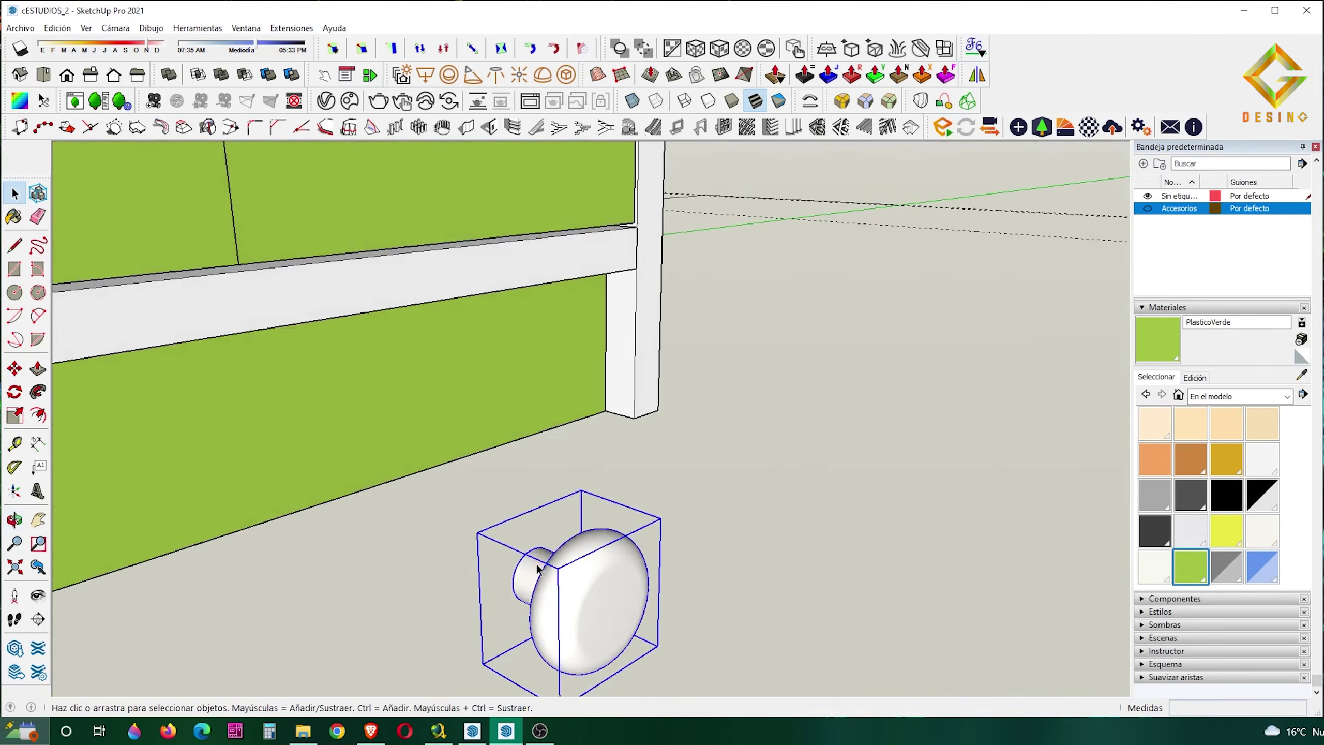
key(m)
scroll(526, 552, up, 2)
scroll(526, 553, down, 3)
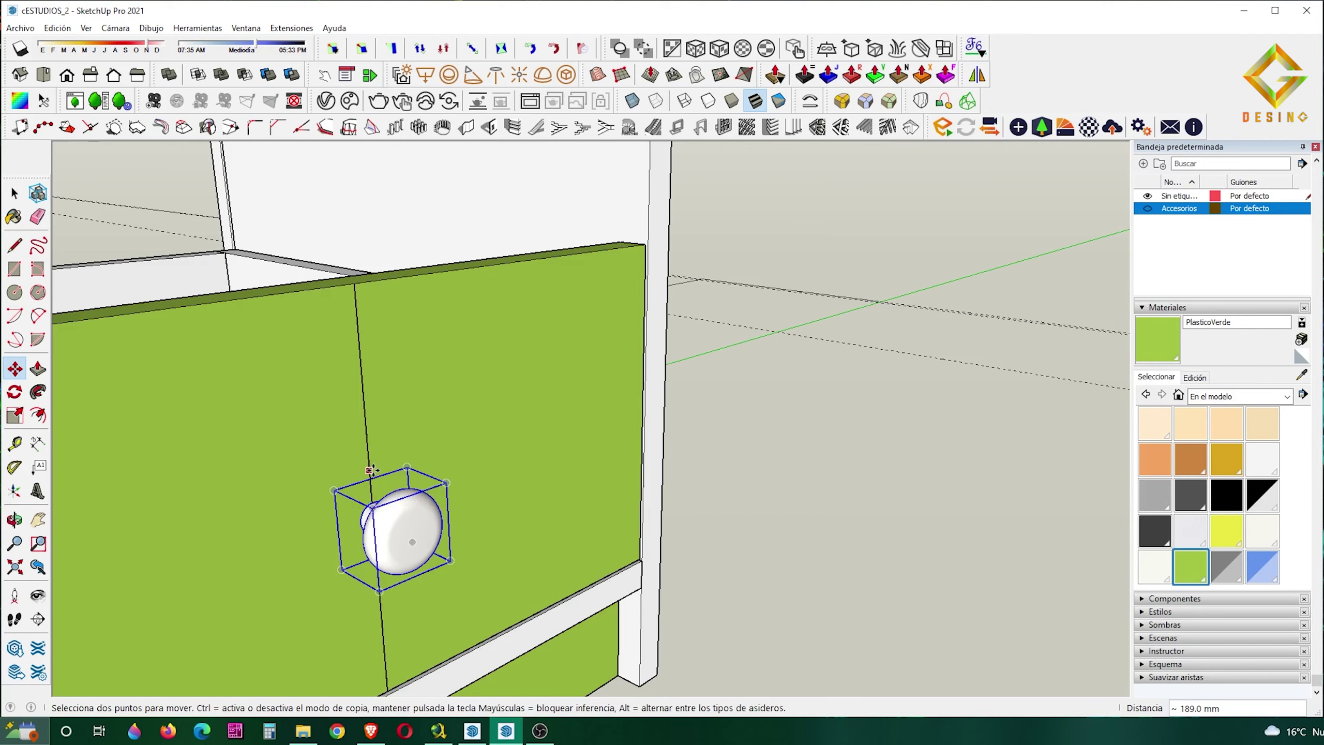
click(370, 470)
click(368, 457)
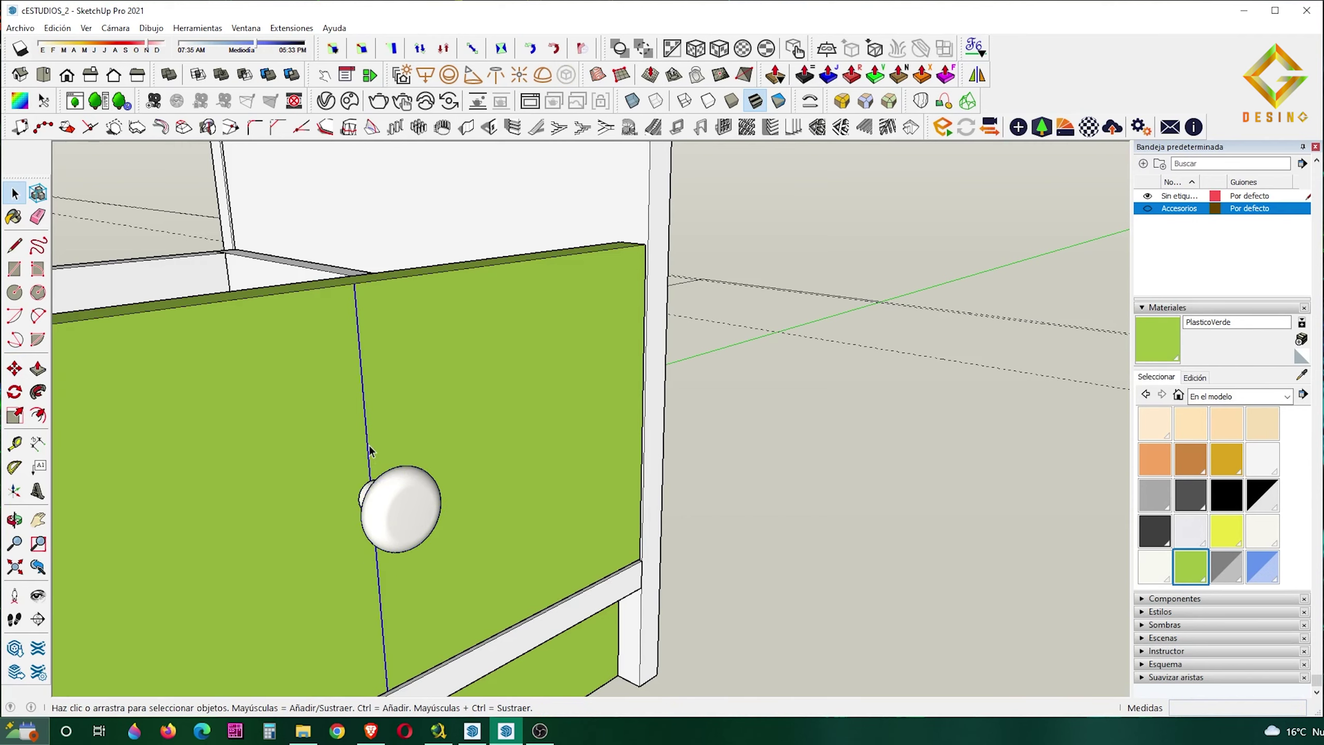
Ctrl+Move a copy of the whole drawer upward with 19 mm spacing
middle_drag(370, 443, 397, 546)
click(431, 540)
scroll(431, 541, down, 4)
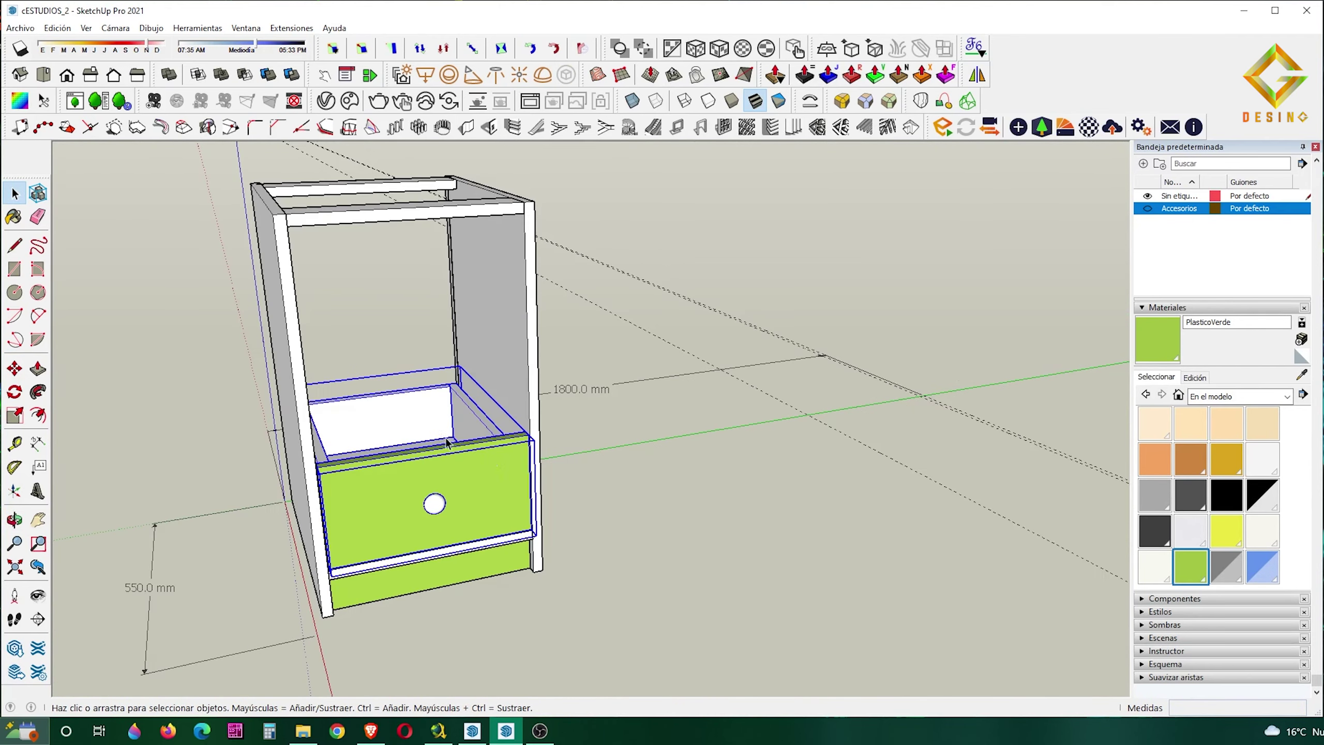
scroll(573, 580, up, 6)
scroll(573, 580, up, 5)
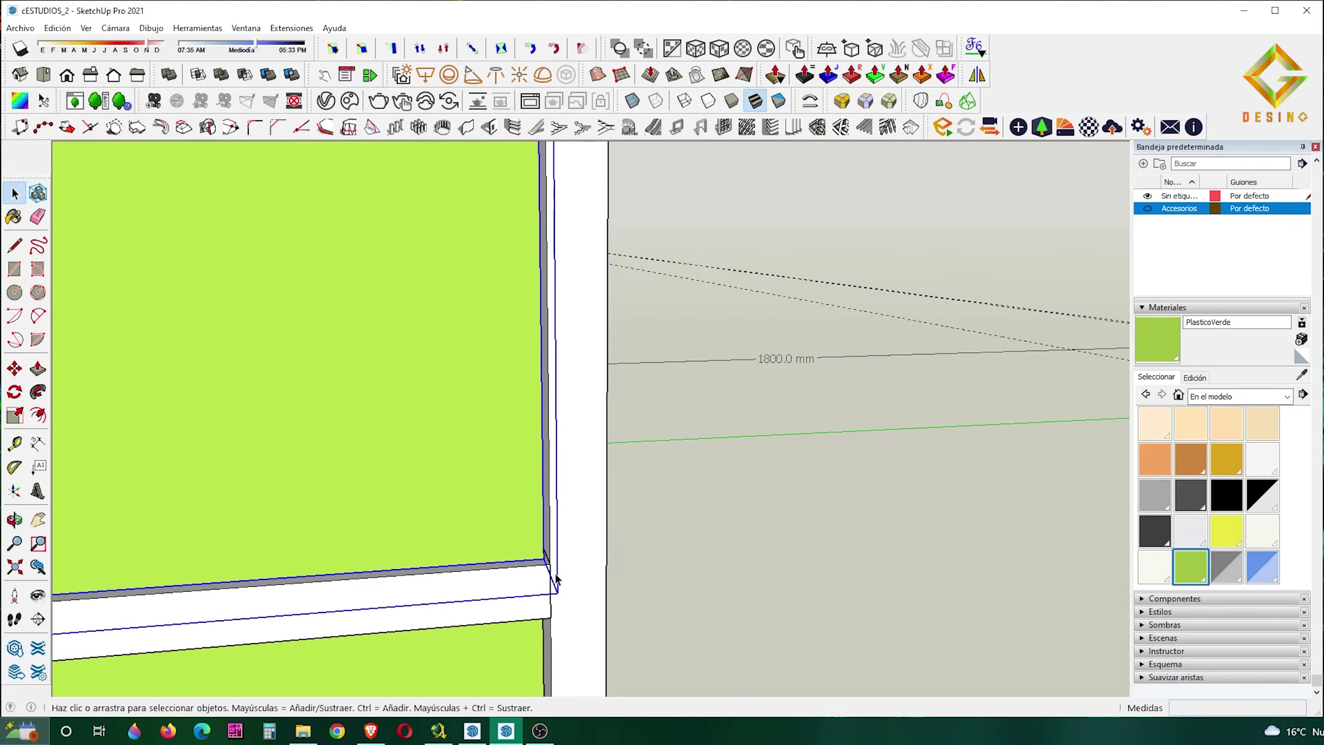
key(m)
click(548, 558)
key(ctrl)
middle_drag(548, 351, 552, 399)
text(19)
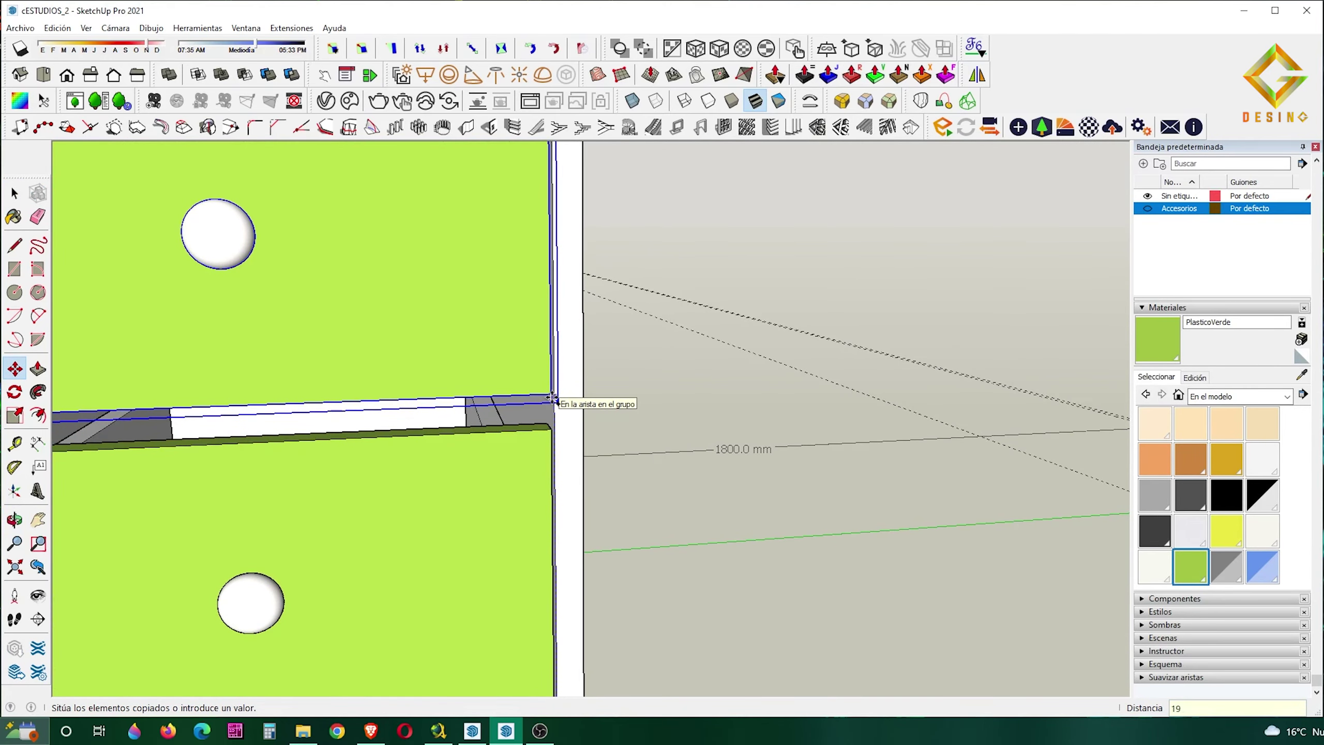
key(Return)
scroll(551, 432, up, 2)
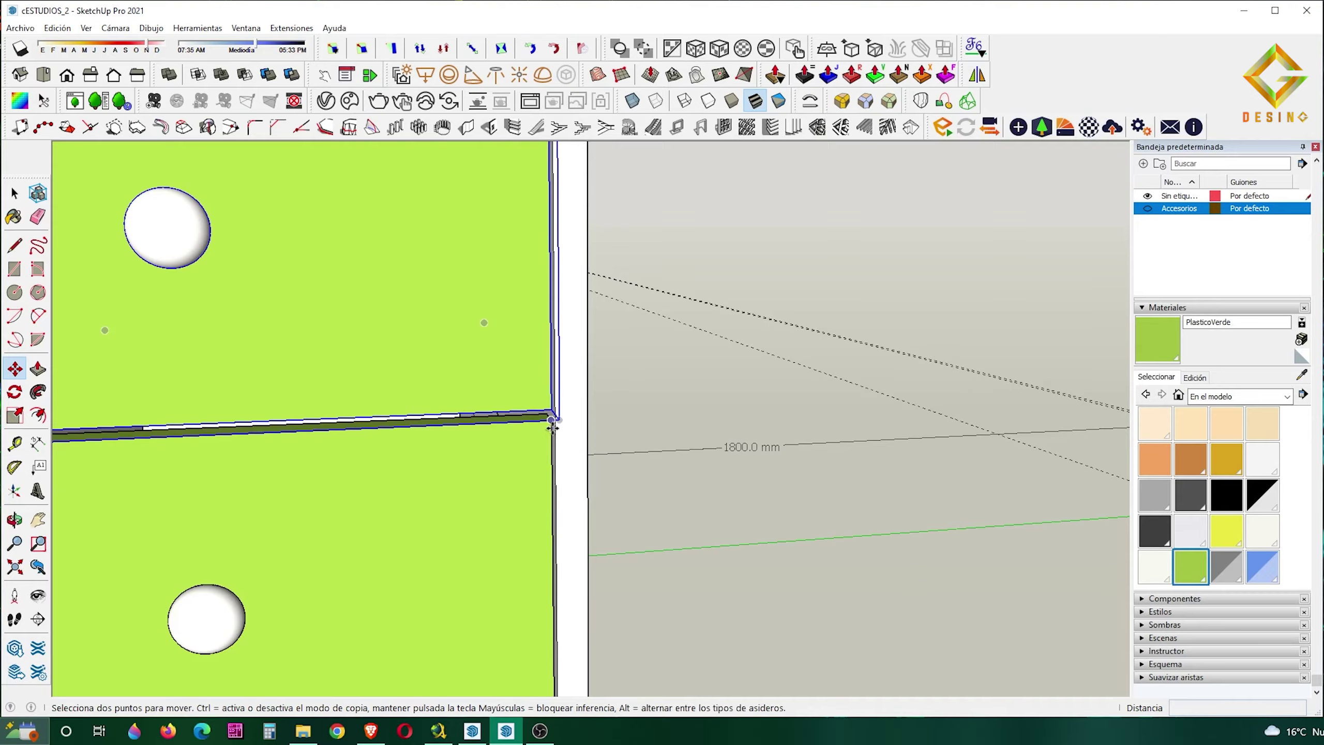
scroll(551, 426, down, 6)
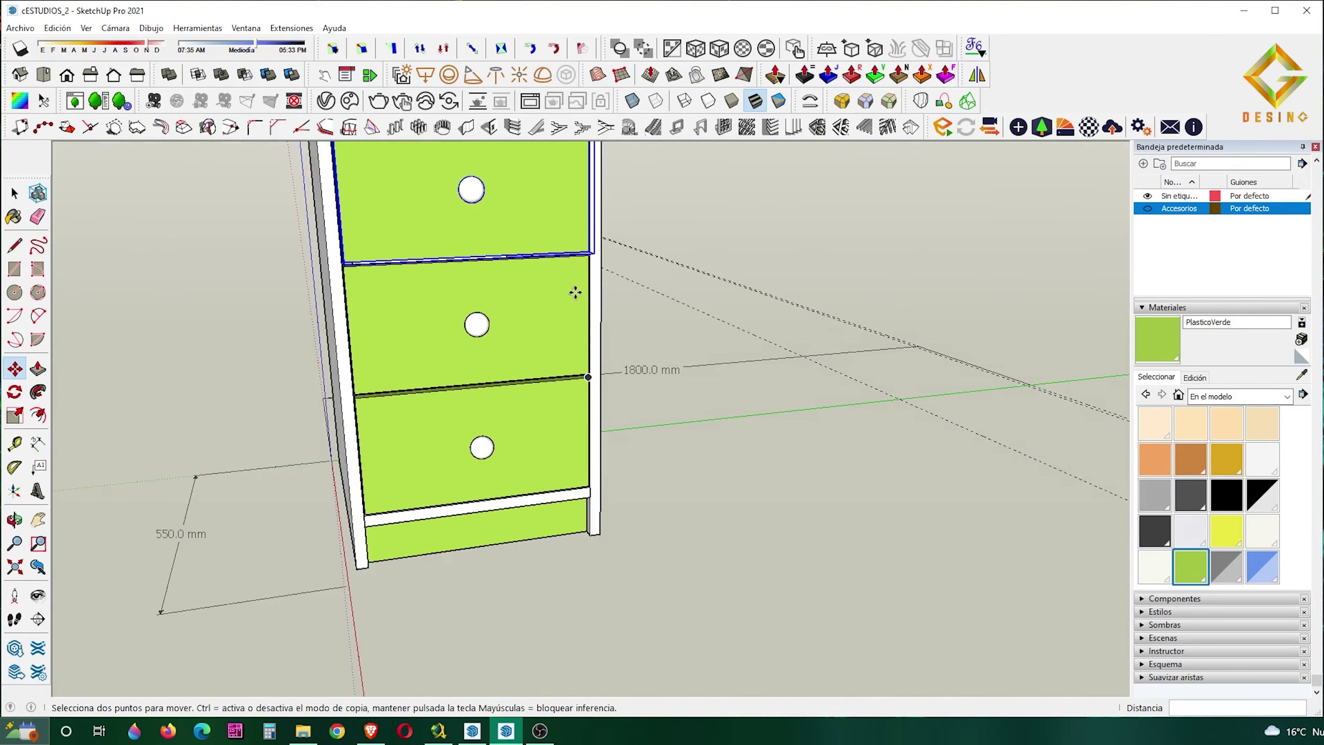
scroll(575, 293, down, 3)
key(space)
scroll(618, 375, down, 3)
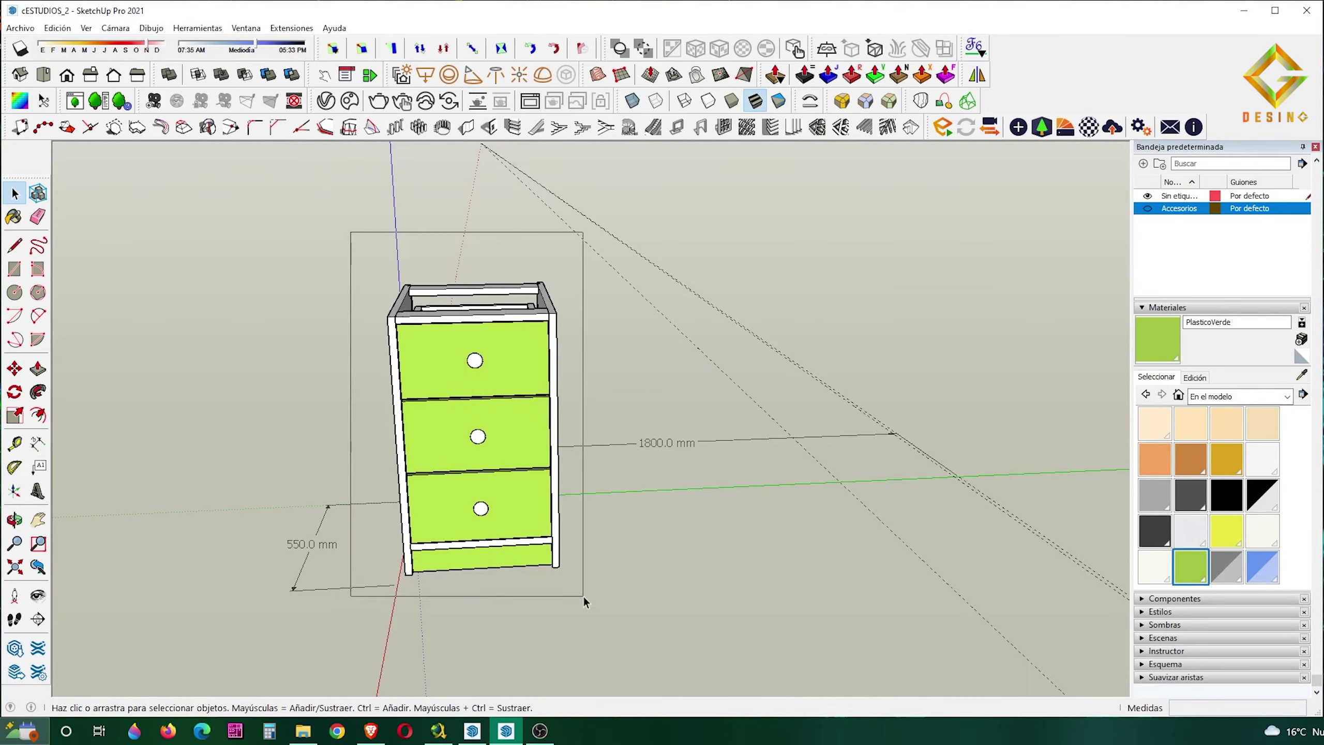
Draw a thin rectangular strip along the cabinet's top edge and extrude it with Push/Pull
middle_drag(584, 602, 365, 451)
scroll(365, 451, up, 5)
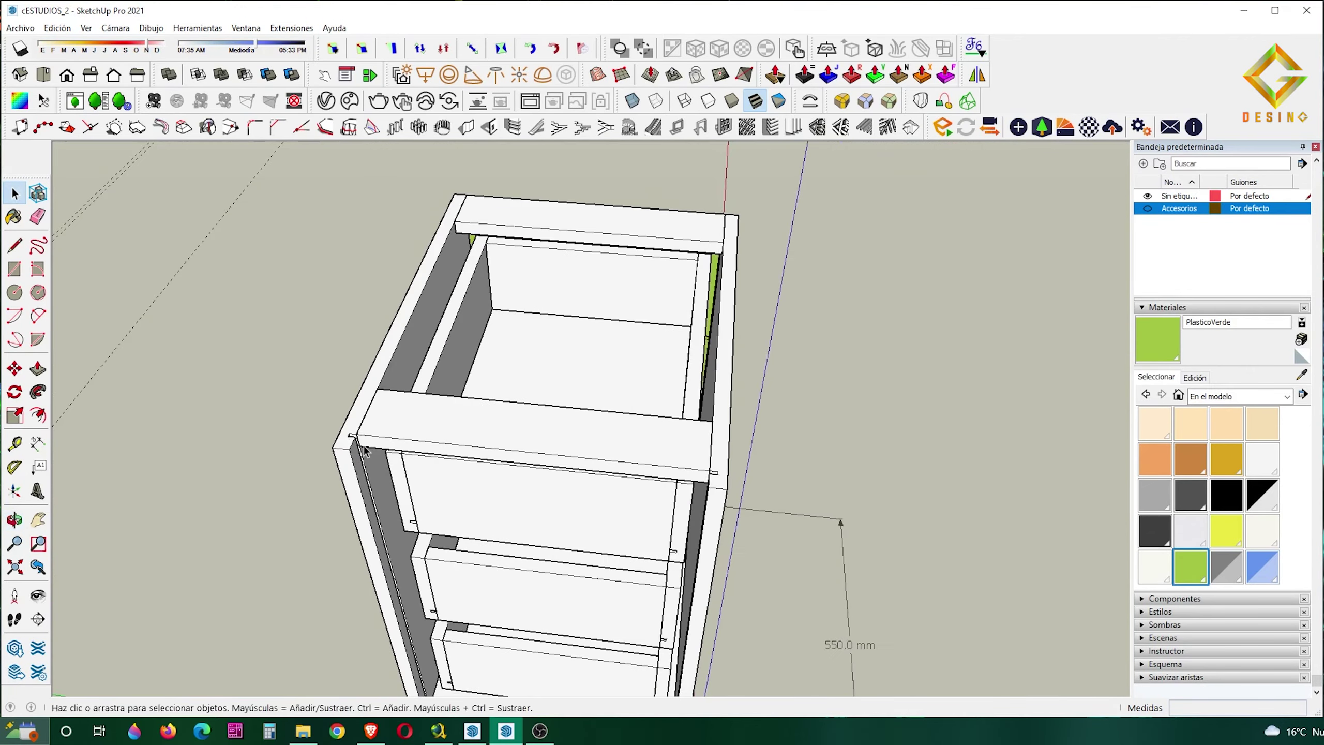
scroll(365, 451, up, 3)
key(r)
click(385, 473)
scroll(384, 473, down, 3)
scroll(896, 544, up, 5)
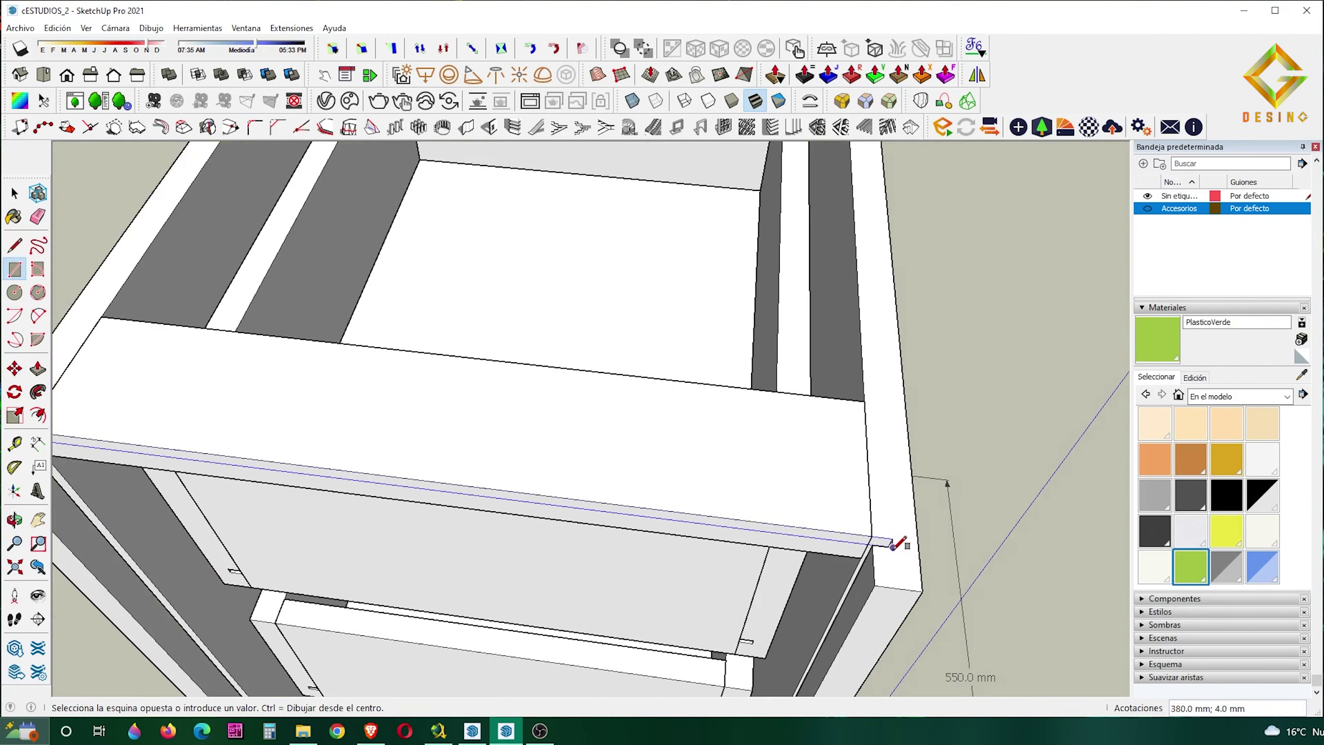
click(895, 544)
scroll(896, 544, down, 3)
key(p)
mouse_move(892, 458)
middle_down()
mouse_move(762, 523)
mouse_move(839, 550)
middle_up()
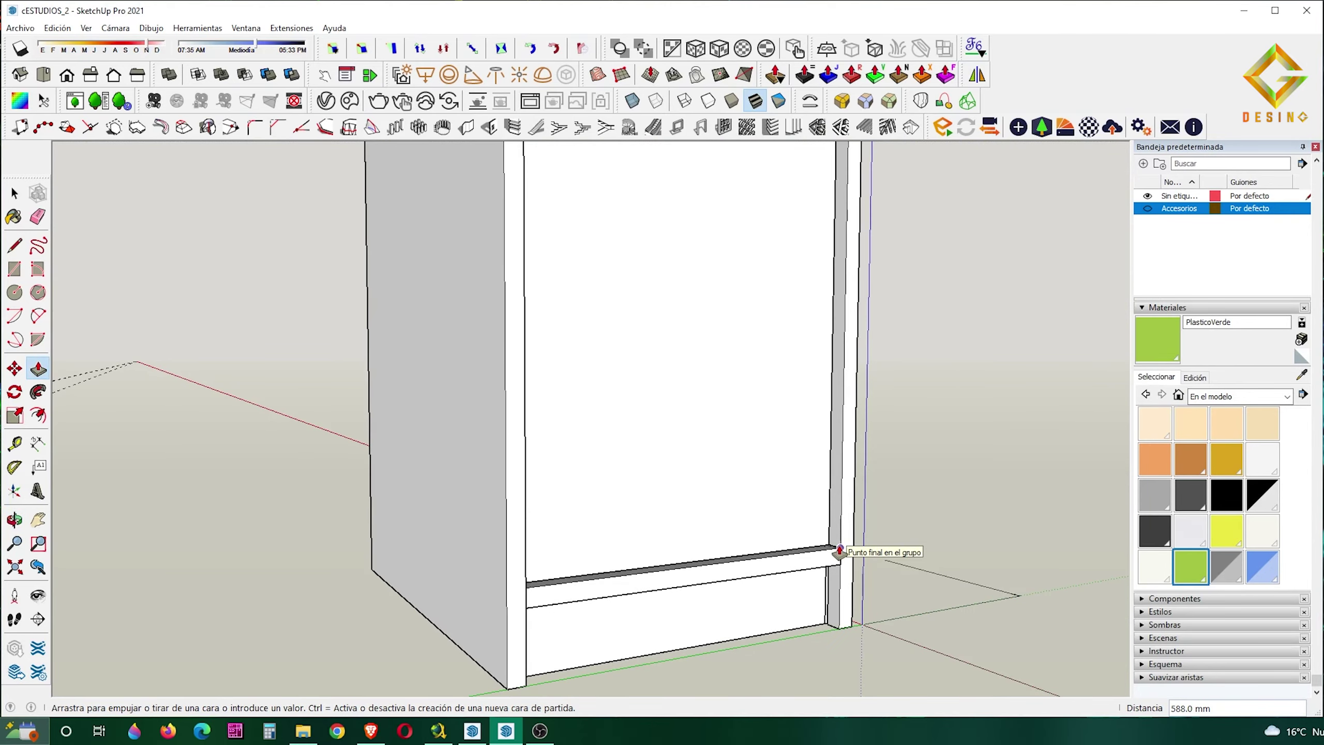
key(space)
scroll(839, 551, down, 5)
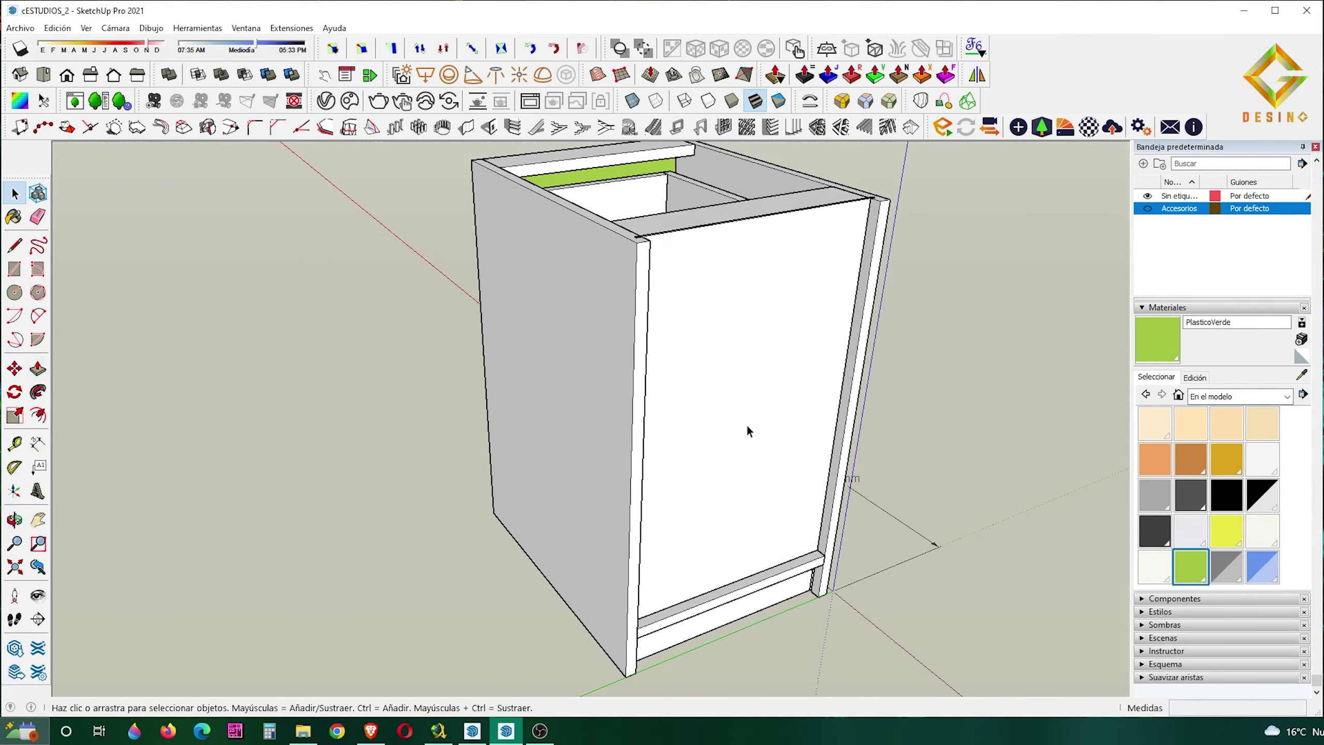
right_click(747, 424)
key(Escape)
Ctrl+Move a copy of the green drawer front upward to make the third drawer
mouse_move(965, 526)
middle_down()
mouse_move(701, 553)
mouse_move(866, 441)
mouse_move(698, 508)
mouse_move(766, 586)
mouse_move(656, 600)
mouse_move(384, 577)
mouse_move(662, 445)
middle_up()
scroll(674, 523, up, 3)
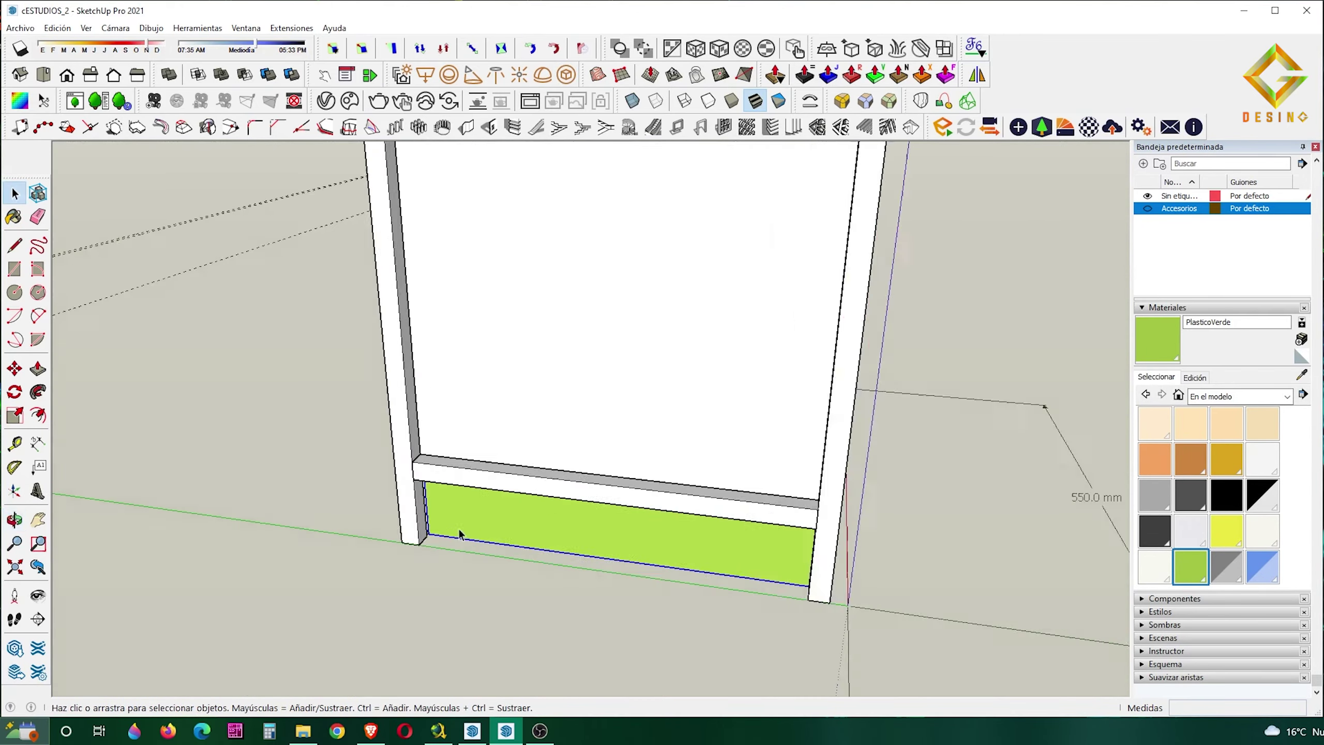
scroll(414, 541, up, 3)
key(m)
click(422, 542)
key(ctrl)
scroll(380, 379, down, 5)
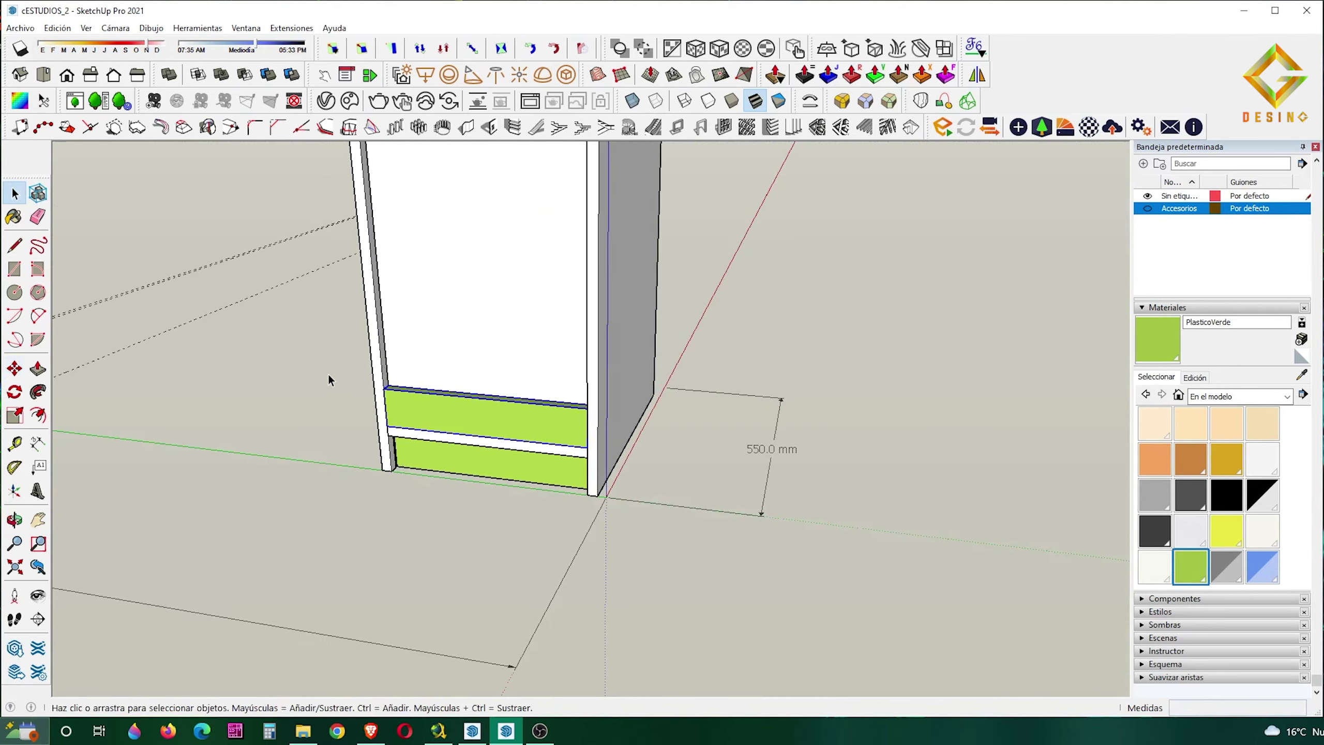
mouse_move(379, 379)
middle_down()
mouse_move(719, 488)
mouse_move(531, 509)
mouse_move(757, 504)
mouse_move(789, 482)
mouse_move(602, 532)
middle_up()
Turn the selected pedestal pieces into a component
right_click(482, 530)
click(550, 313)
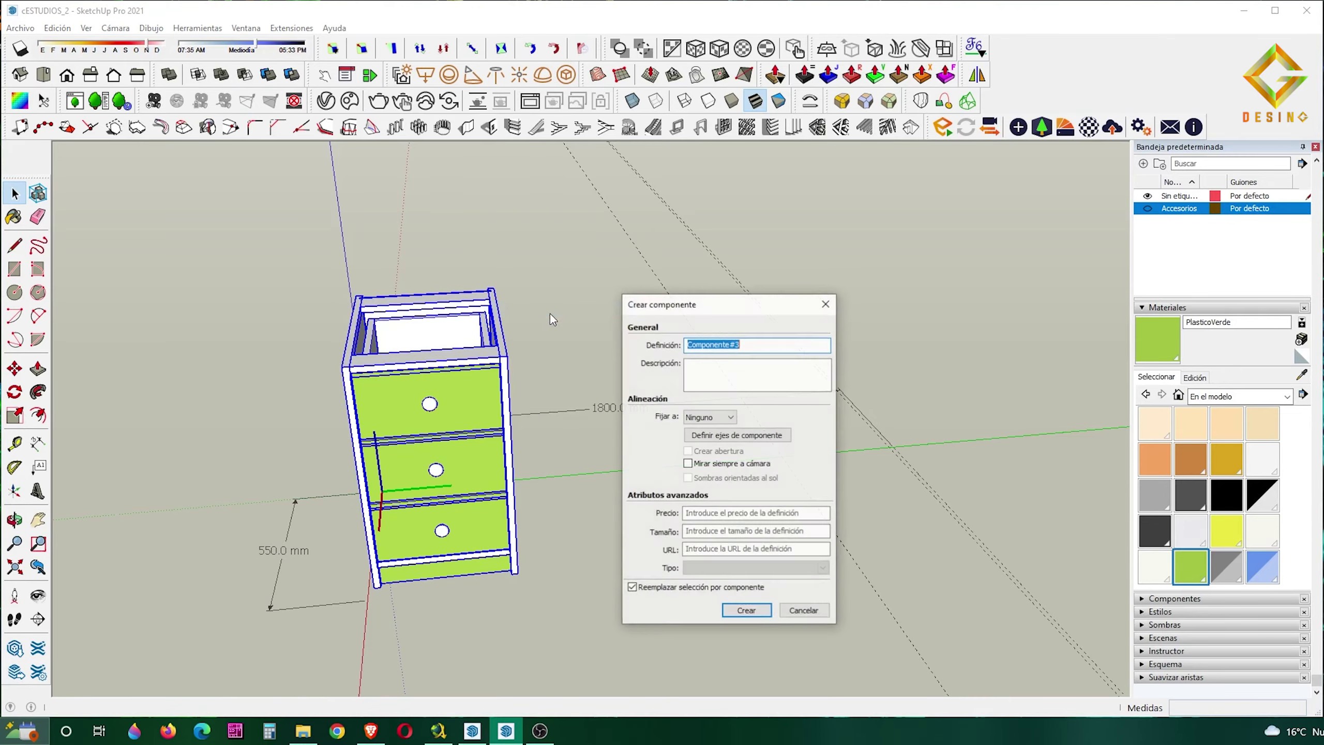
click(654, 579)
mouse_move(653, 580)
middle_down()
mouse_move(569, 528)
mouse_move(304, 508)
mouse_move(712, 440)
middle_up()
Copy the pedestal 1800 mm to the far end of the desk span
key(m)
scroll(726, 436, up, 5)
click(725, 436)
key(ctrl)
scroll(725, 436, down, 5)
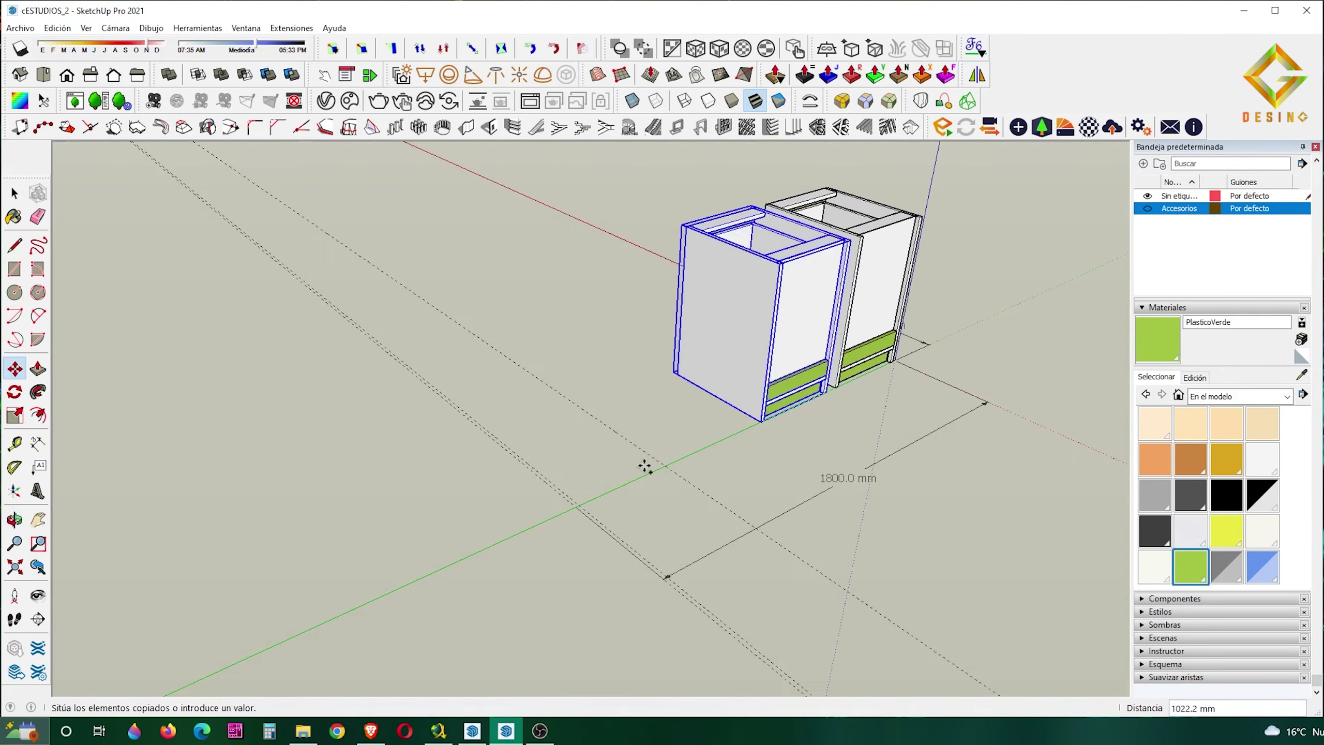
scroll(579, 509, up, 5)
click(559, 523)
key(space)
scroll(874, 526, down, 5)
mouse_move(875, 526)
middle_down()
mouse_move(676, 517)
mouse_move(630, 479)
mouse_move(839, 449)
mouse_move(624, 474)
middle_up()
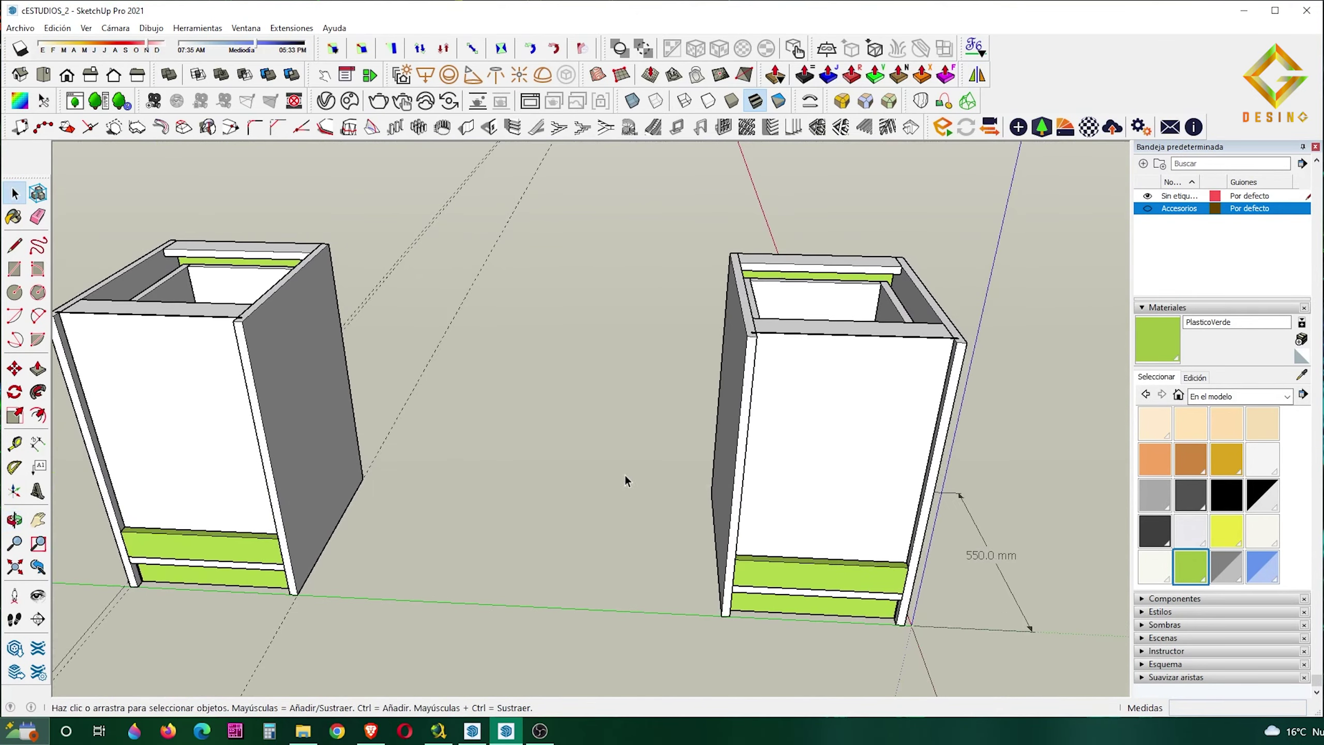
scroll(624, 474, up, 3)
Build a back panel between the pedestals, group it and paint it green
key(r)
click(195, 340)
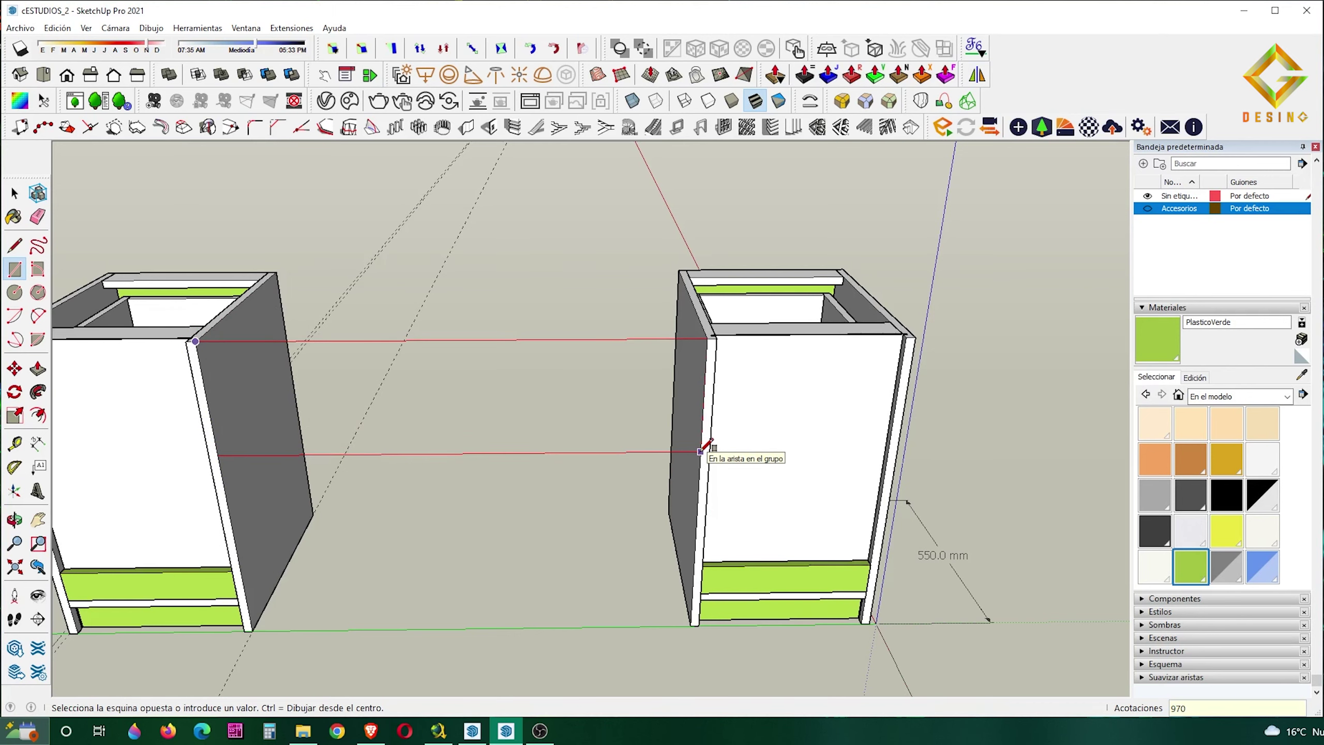
click(700, 451)
middle_drag(706, 443, 532, 423)
key(space)
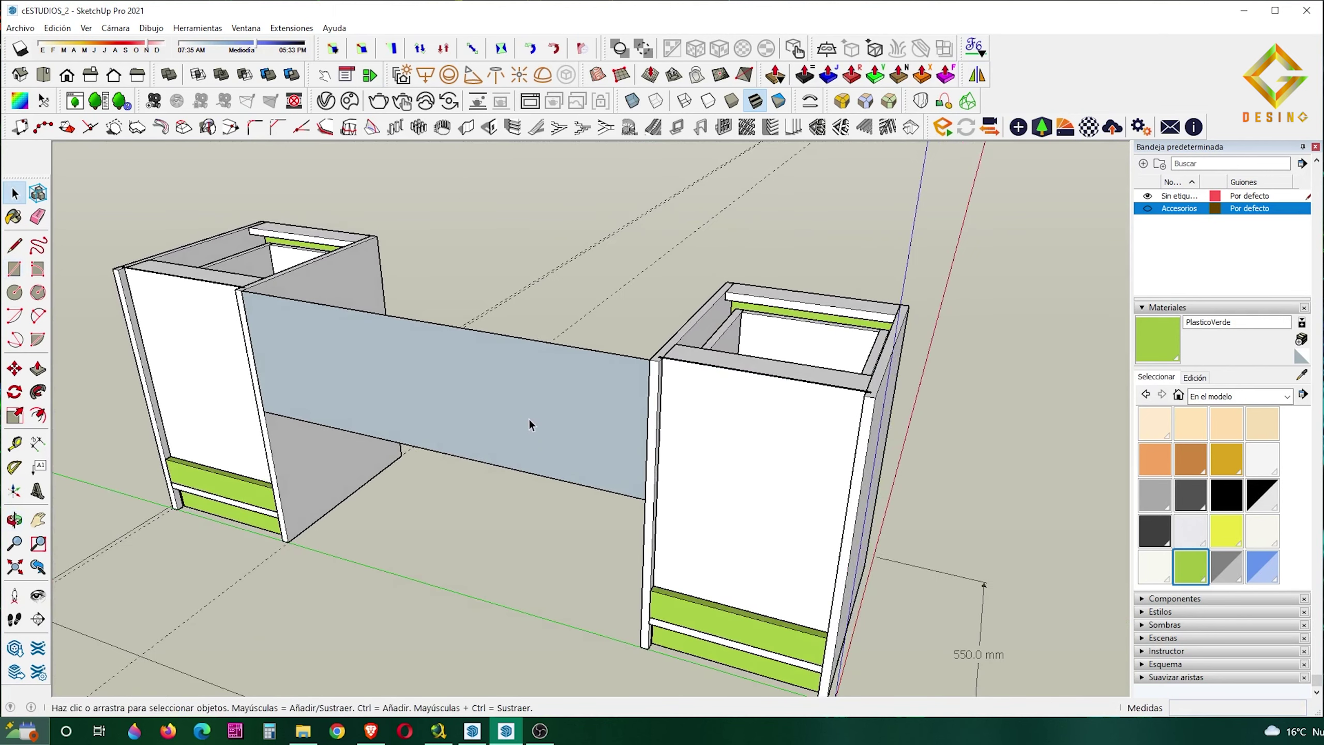
key(p)
right_click(540, 412)
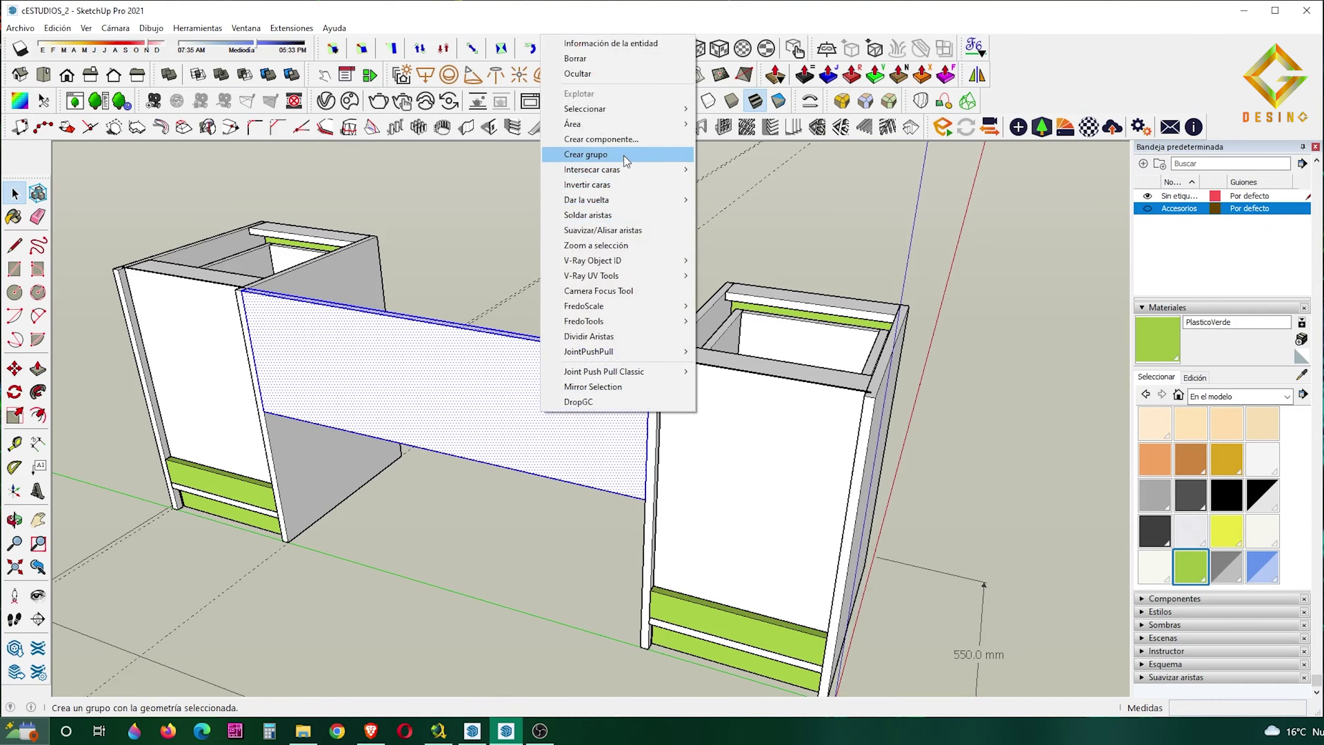
key(b)
click(611, 414)
mouse_move(611, 413)
middle_down()
mouse_move(545, 362)
mouse_move(567, 466)
mouse_move(476, 409)
mouse_move(702, 526)
middle_up()
key(space)
Copy the green panel to the pedestal tops and rotate it 90° to lie flat across them
key(m)
click(702, 526)
key(ctrl)
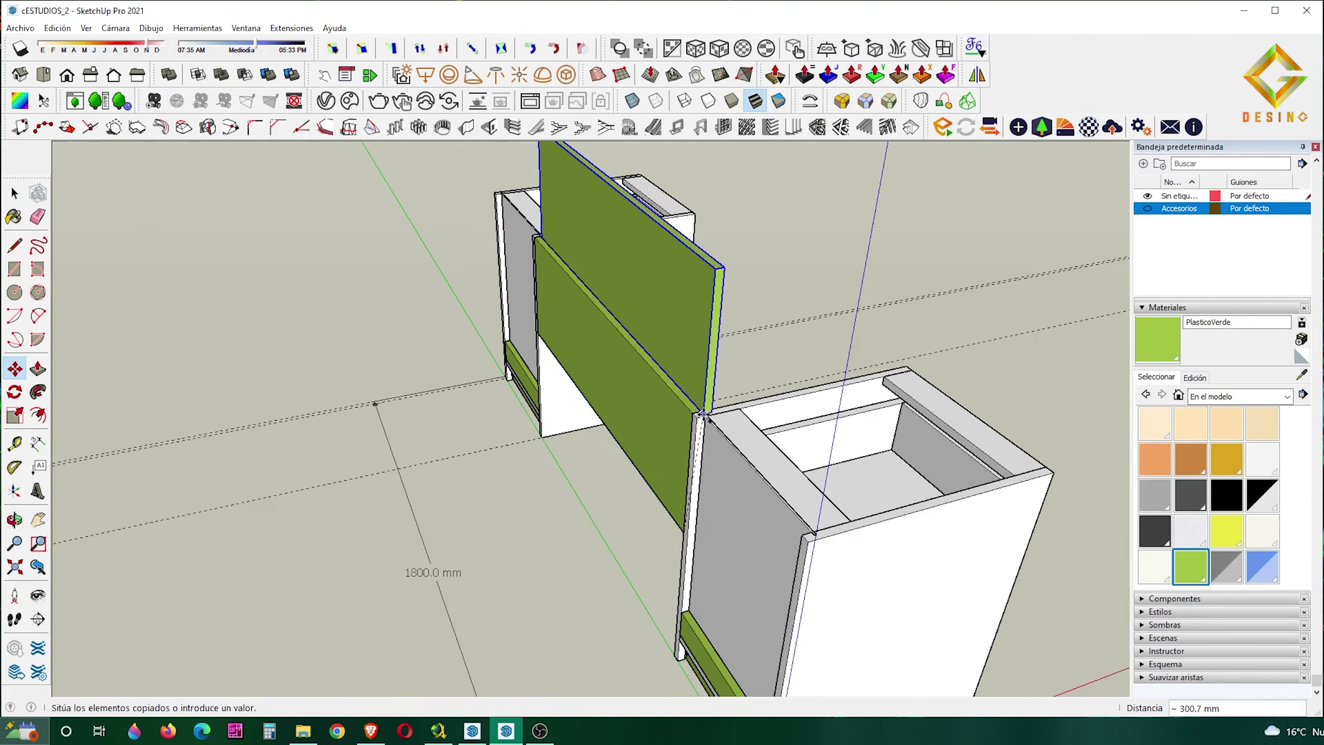
click(702, 414)
scroll(702, 415, up, 2)
scroll(702, 415, up, 2)
key(q)
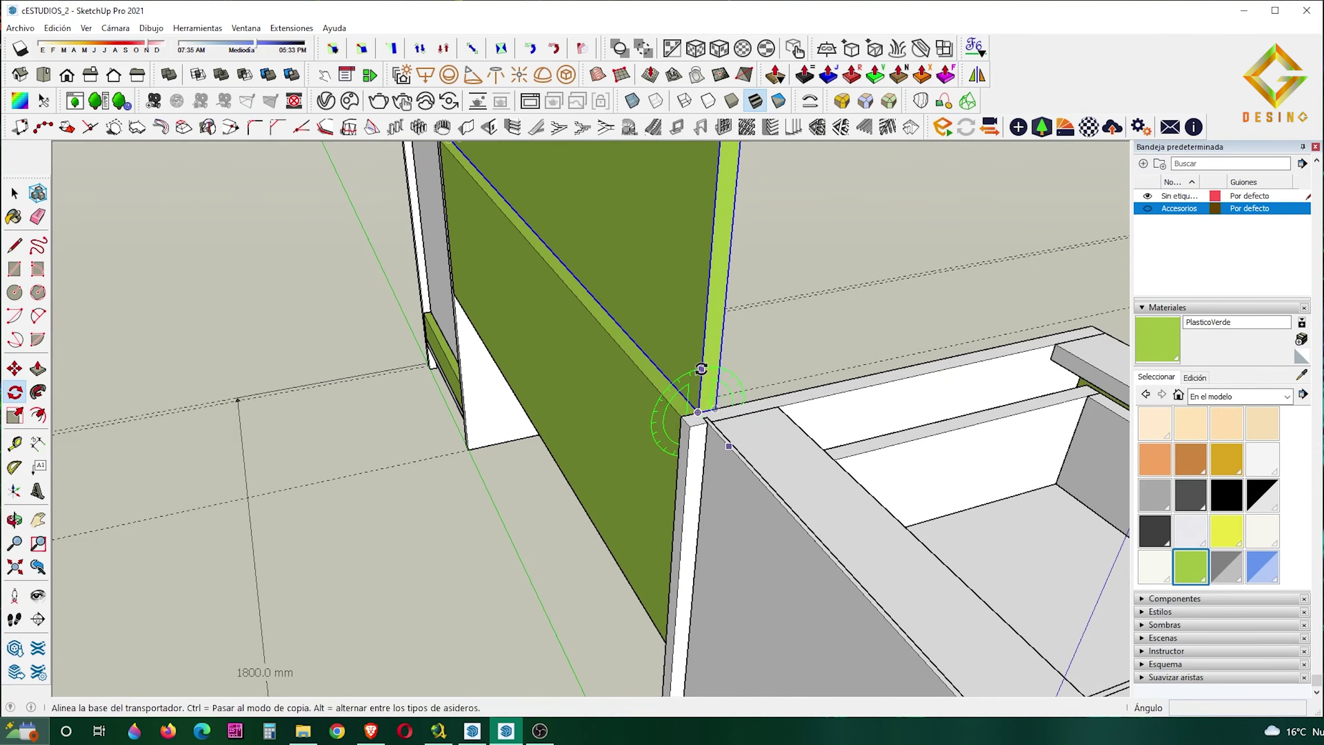
click(697, 412)
key(space)
scroll(701, 404, down, 3)
scroll(443, 462, down, 3)
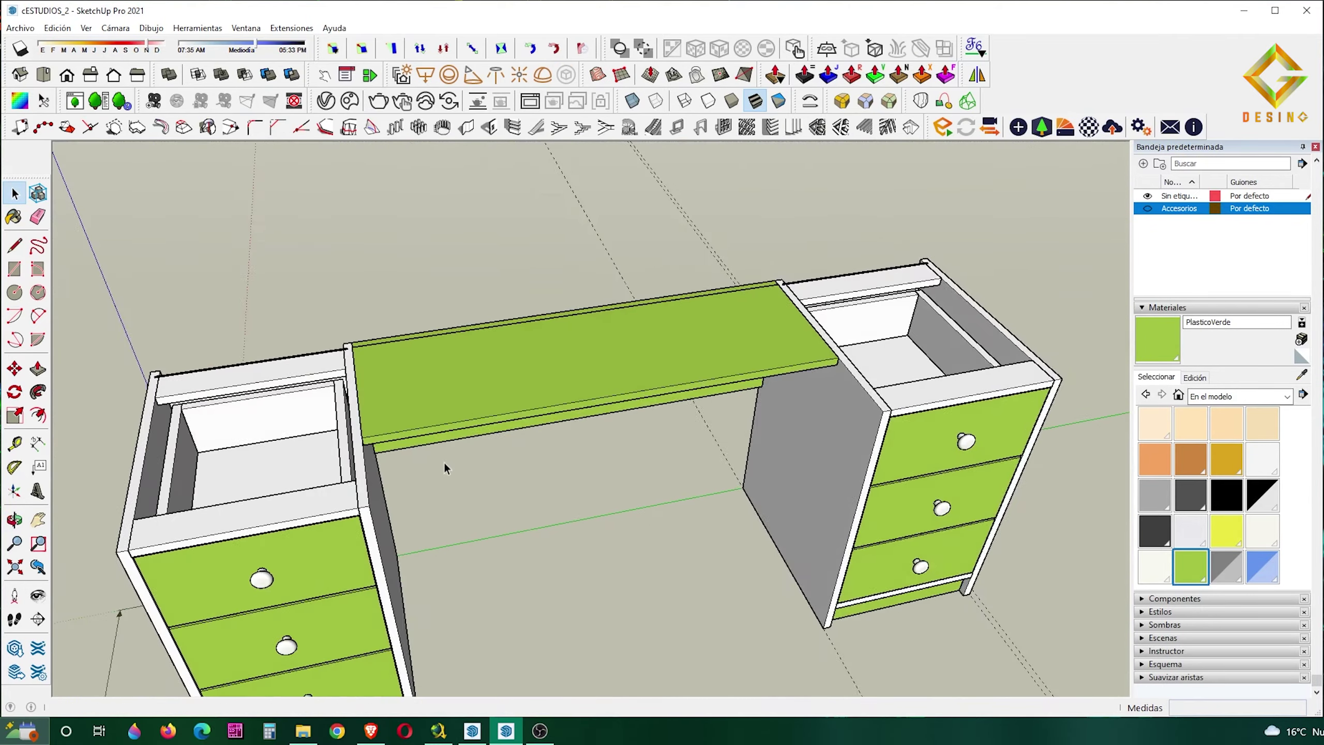
mouse_move(444, 462)
middle_down()
mouse_move(526, 493)
mouse_move(605, 503)
mouse_move(541, 447)
middle_up()
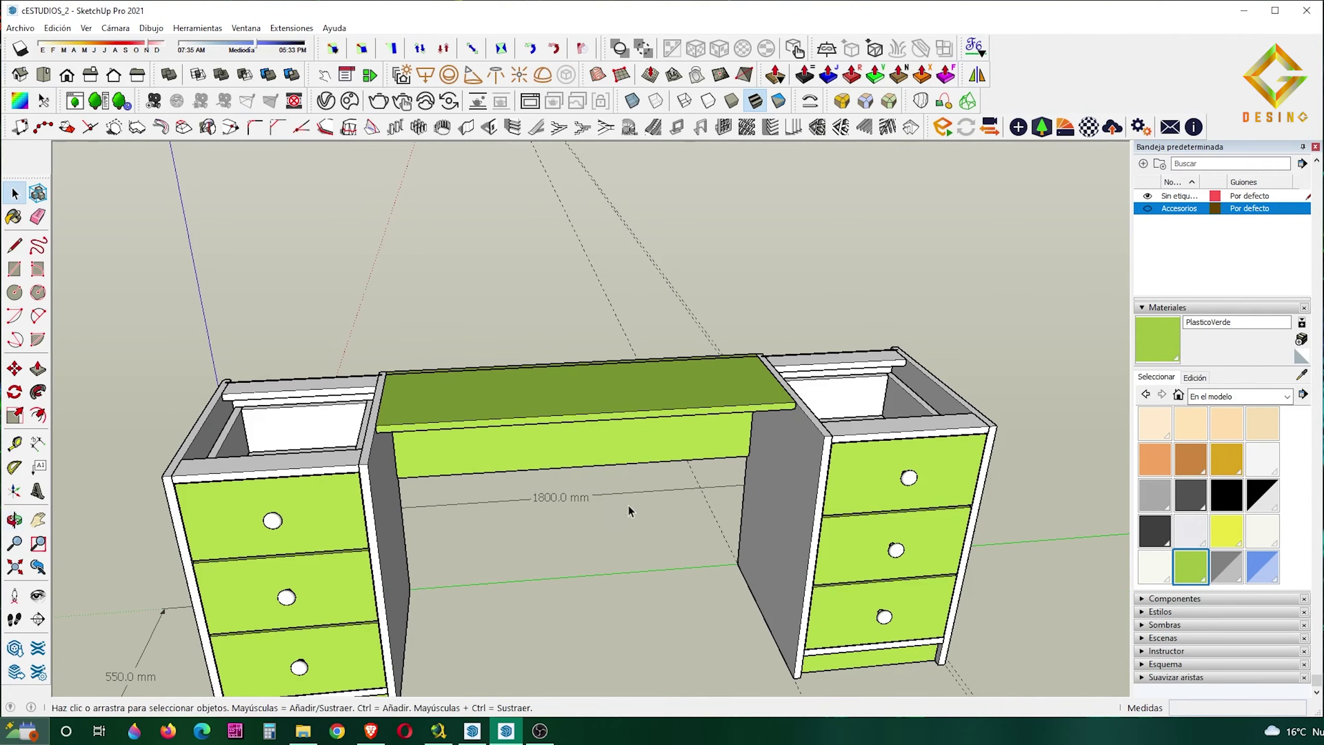
Draw a rectangle beside the desk, push/pull it into a thick slab and group it
scroll(627, 503, down, 3)
mouse_move(565, 530)
middle_down()
mouse_move(622, 477)
mouse_move(593, 482)
mouse_move(599, 418)
mouse_move(583, 405)
middle_up()
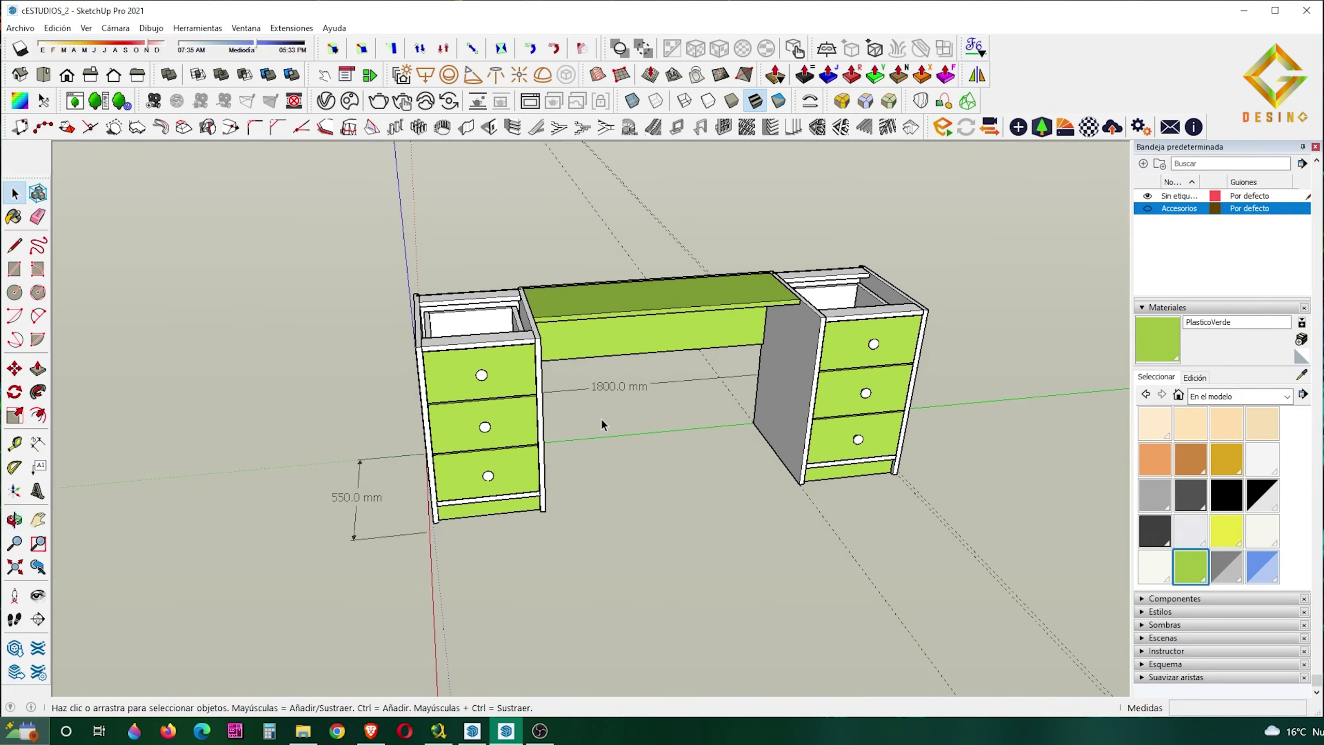
key(r)
click(443, 536)
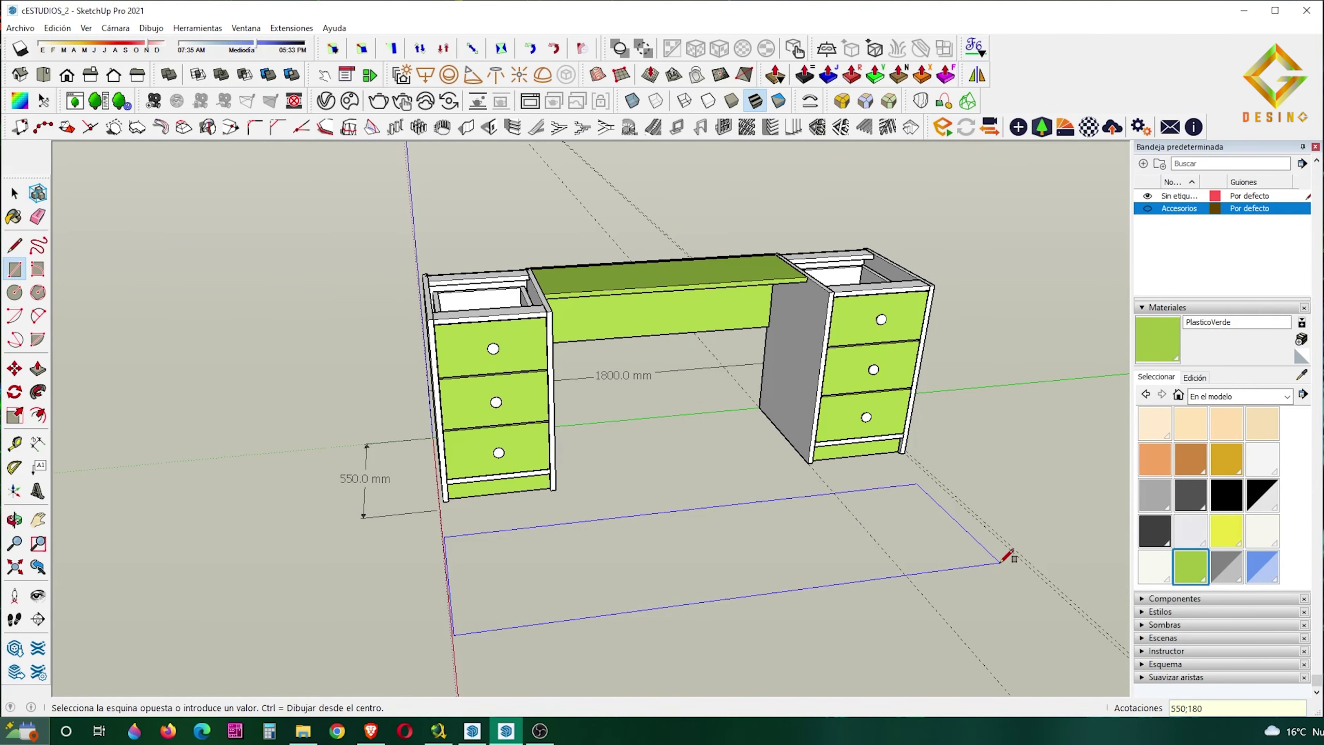
text(0)
key(Return)
mouse_move(1008, 555)
middle_down()
mouse_move(748, 559)
mouse_move(857, 460)
middle_up()
key(p)
click(749, 559)
key(space)
right_click(757, 536)
Move the grey slab onto both pedestals as the desk top
middle_drag(736, 479, 570, 389)
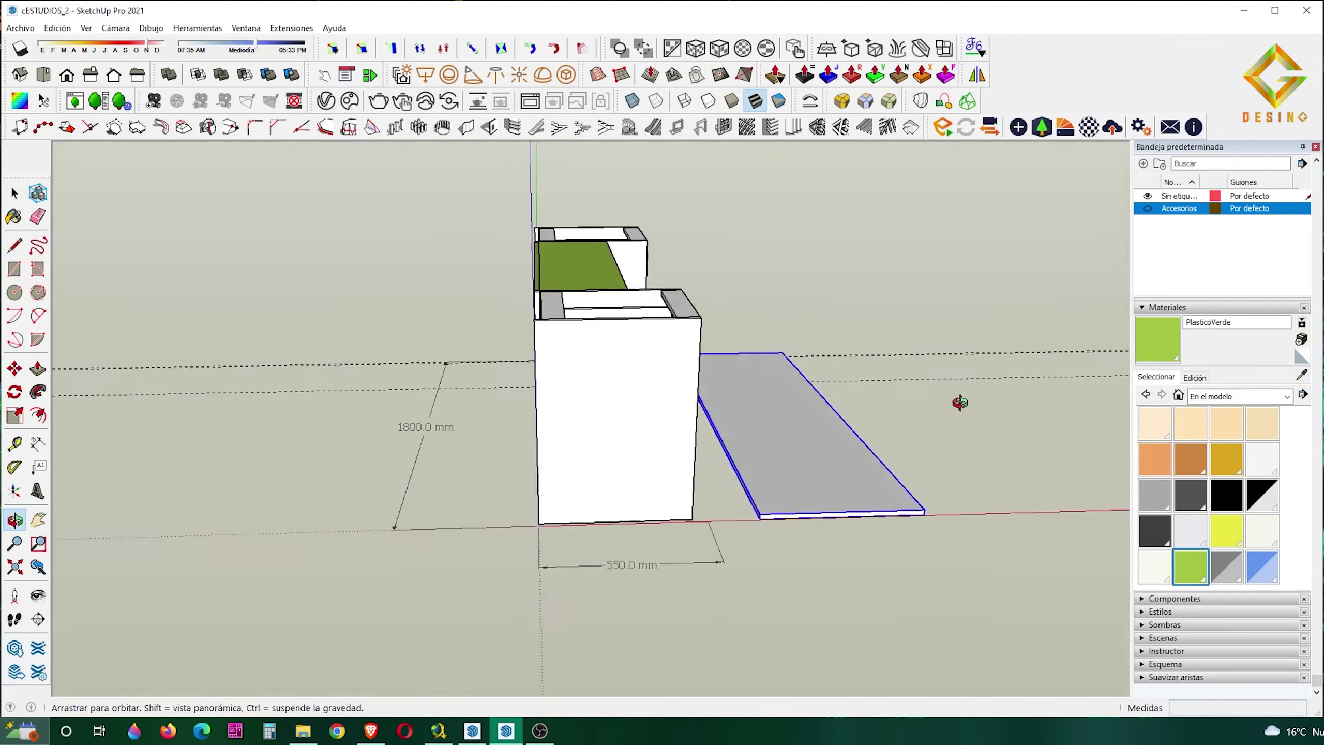
scroll(593, 461, up, 5)
key(m)
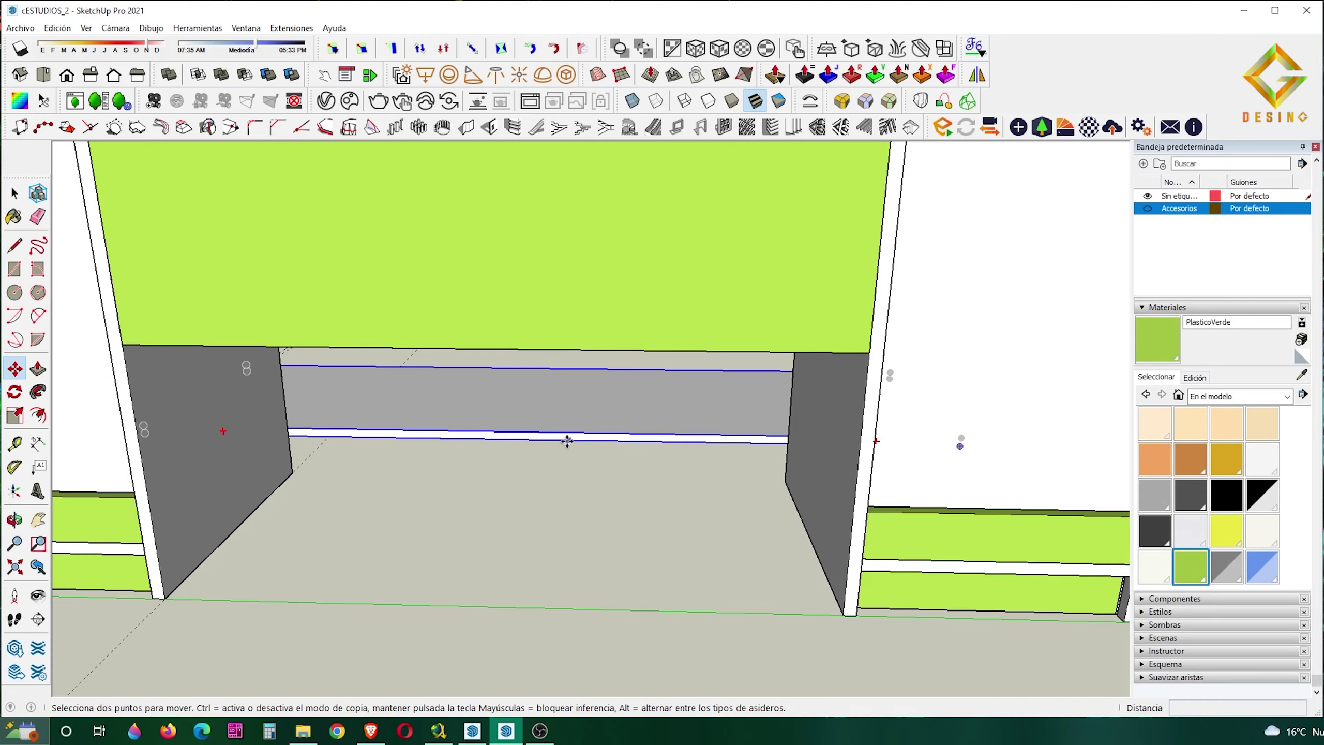
scroll(540, 439, down, 5)
middle_drag(515, 289, 310, 346)
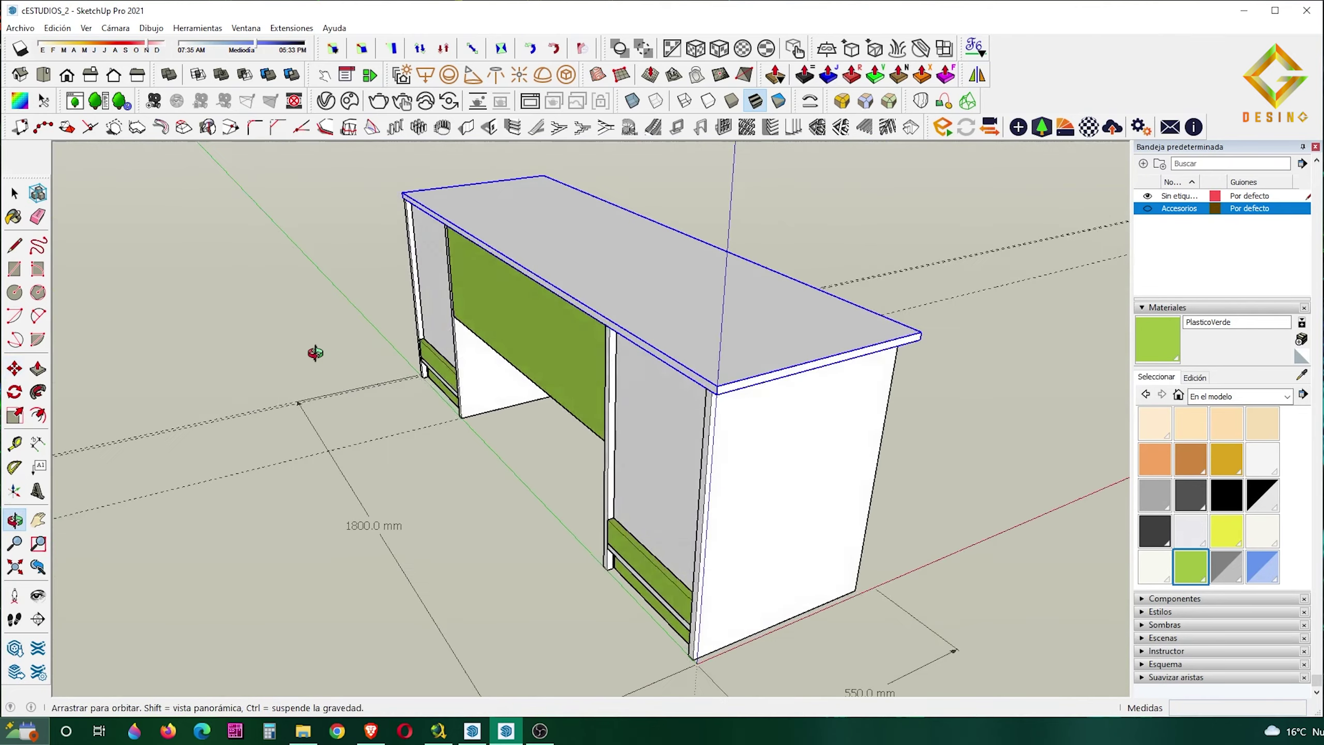
scroll(595, 312, up, 3)
key(space)
middle_drag(595, 311, 657, 377)
key(m)
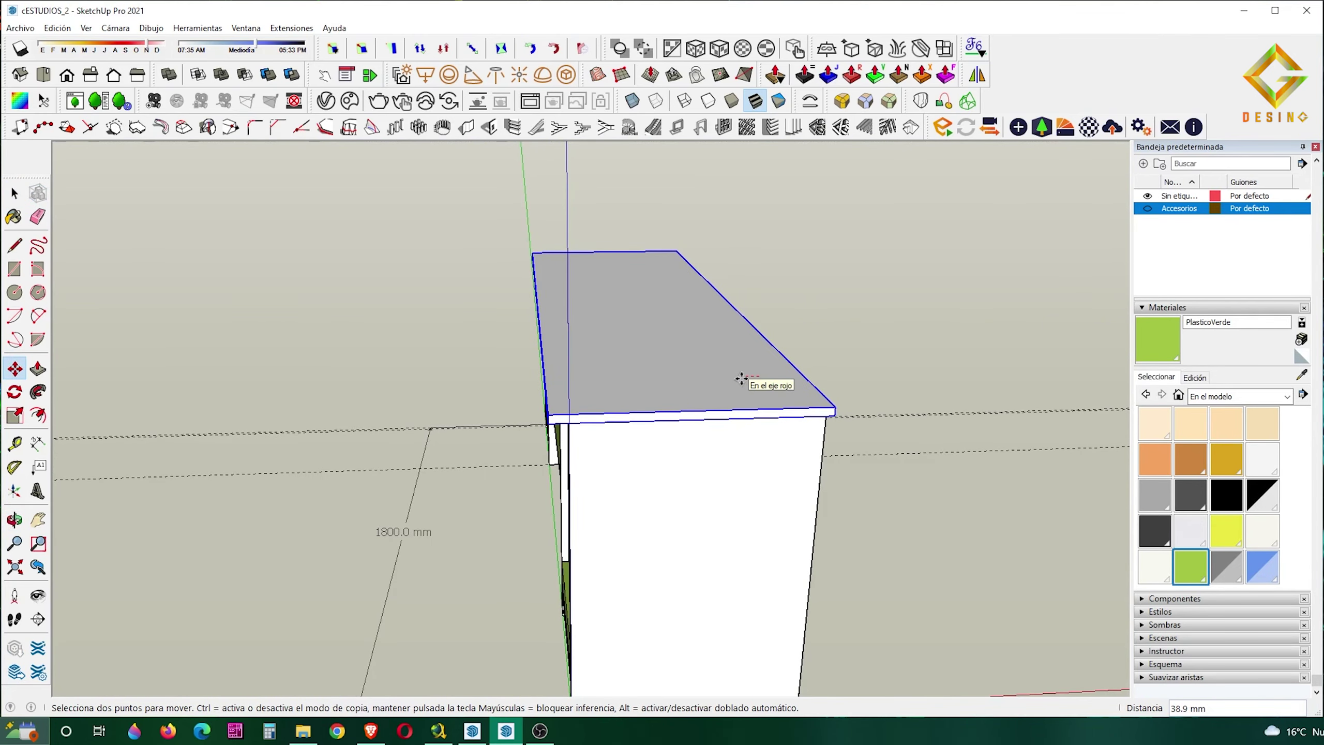
key(space)
scroll(740, 377, down, 5)
mouse_move(472, 459)
middle_down()
mouse_move(566, 528)
mouse_move(549, 495)
middle_up()
scroll(565, 516, down, 3)
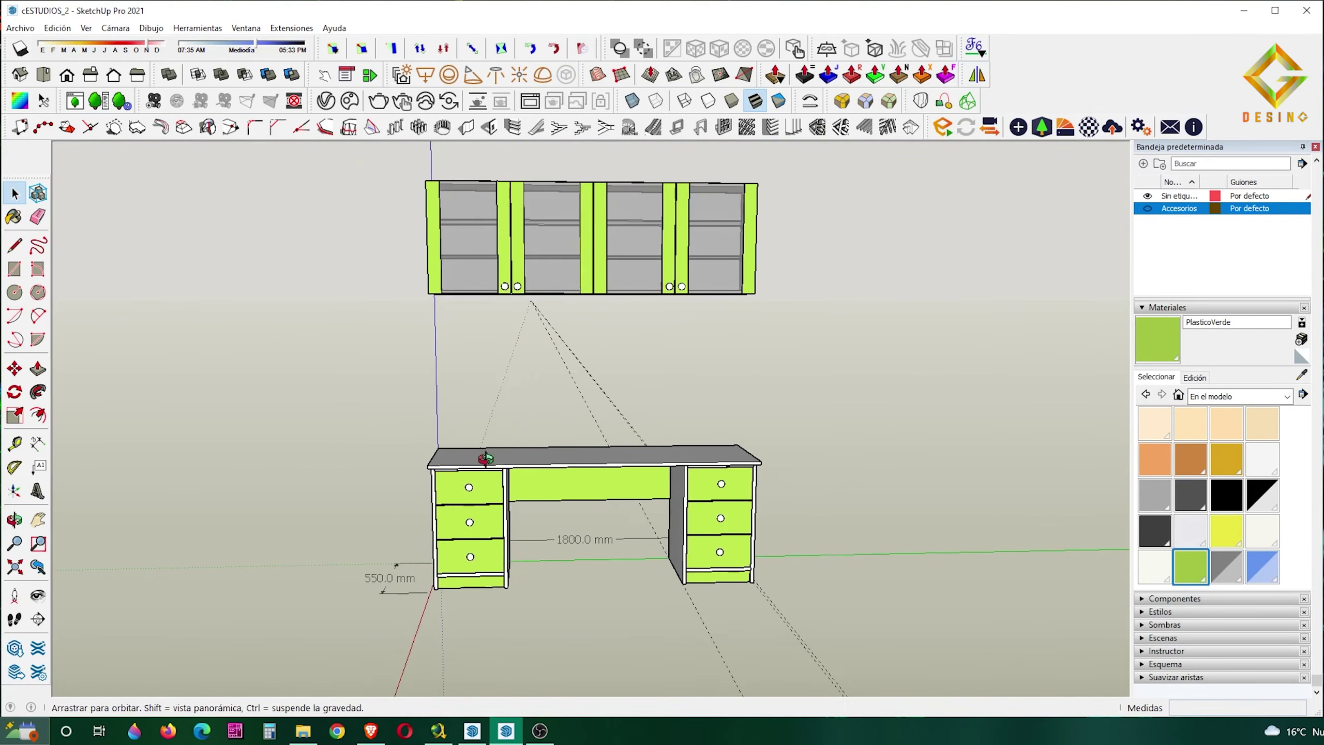
Lower the green wall cabinet slightly along the blue axis toward the desk
mouse_move(447, 261)
shift+middle_down()
mouse_move(530, 306)
mouse_move(520, 345)
shift+middle_up()
click(520, 345)
key(m)
click(502, 326)
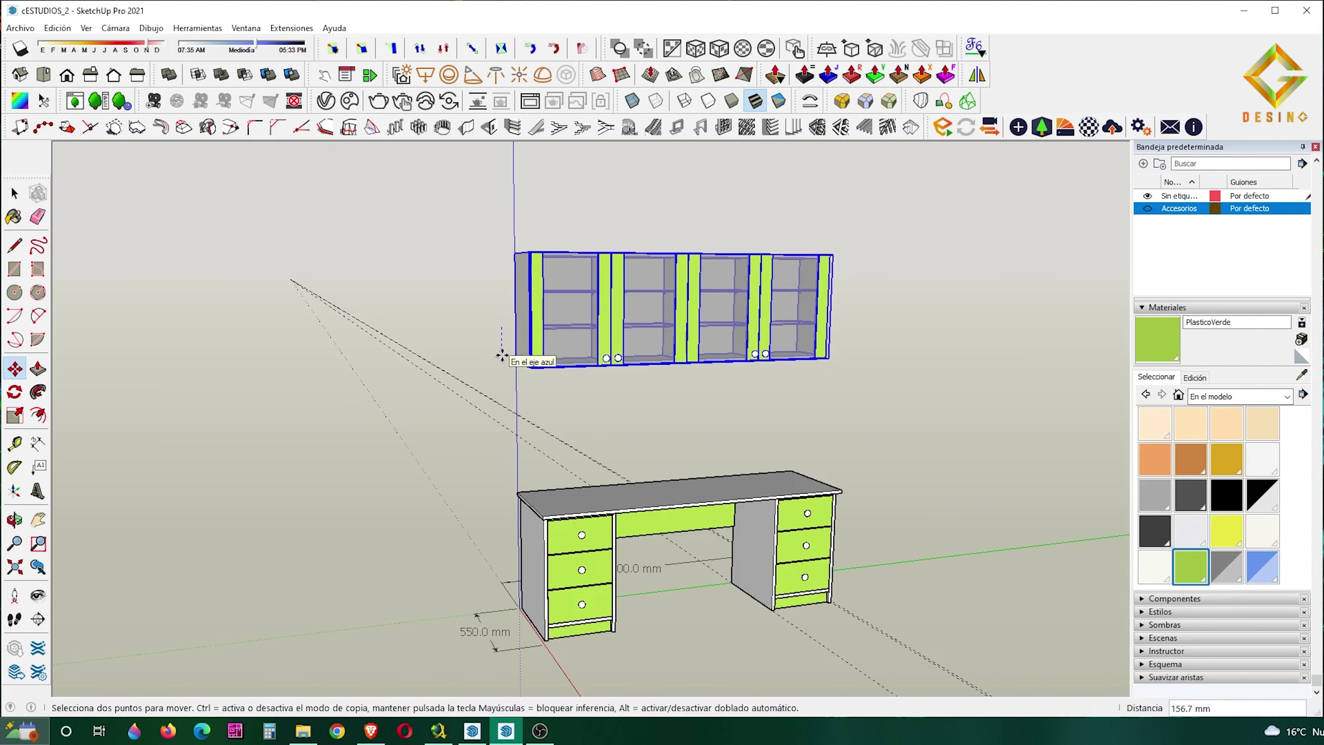
click(501, 355)
key(space)
middle_drag(521, 365, 581, 418)
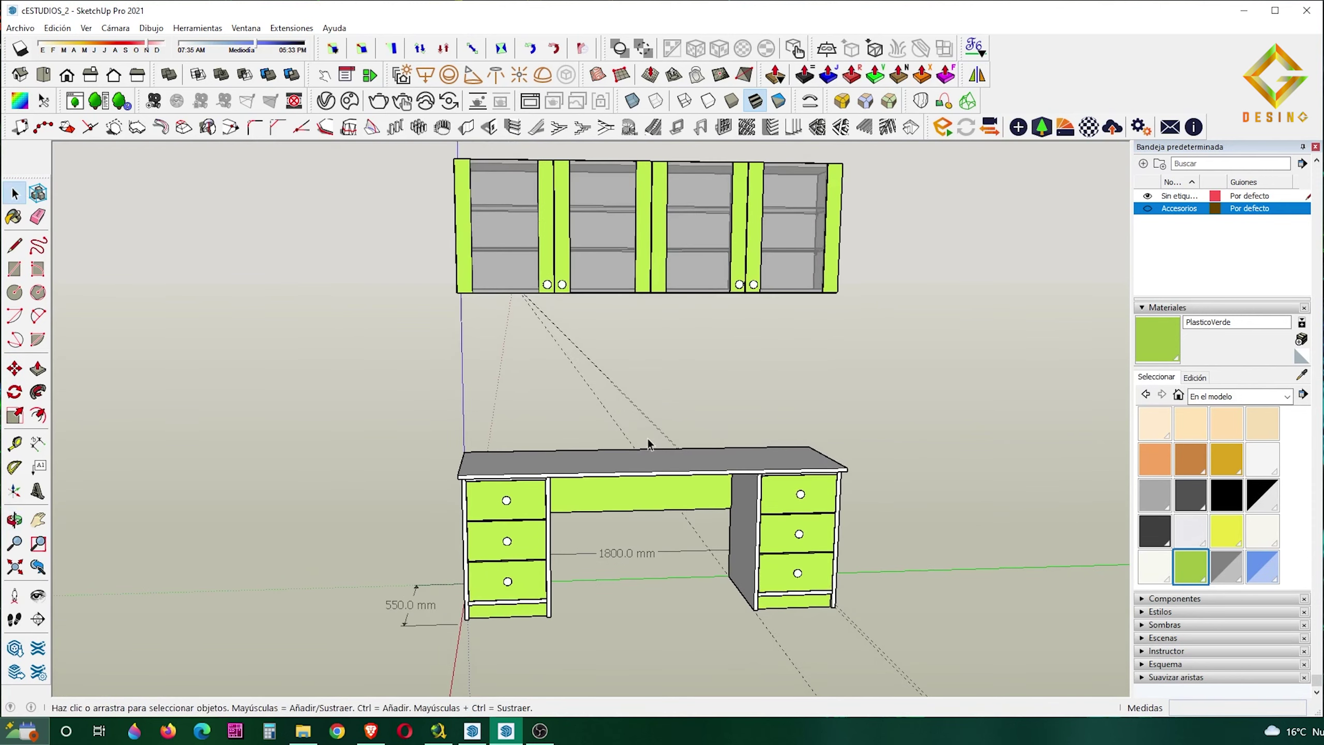
Select the desk pieces and pick the white PlasticoBlanco material
drag(672, 414, 581, 449)
middle_drag(592, 601, 569, 521)
click(569, 520)
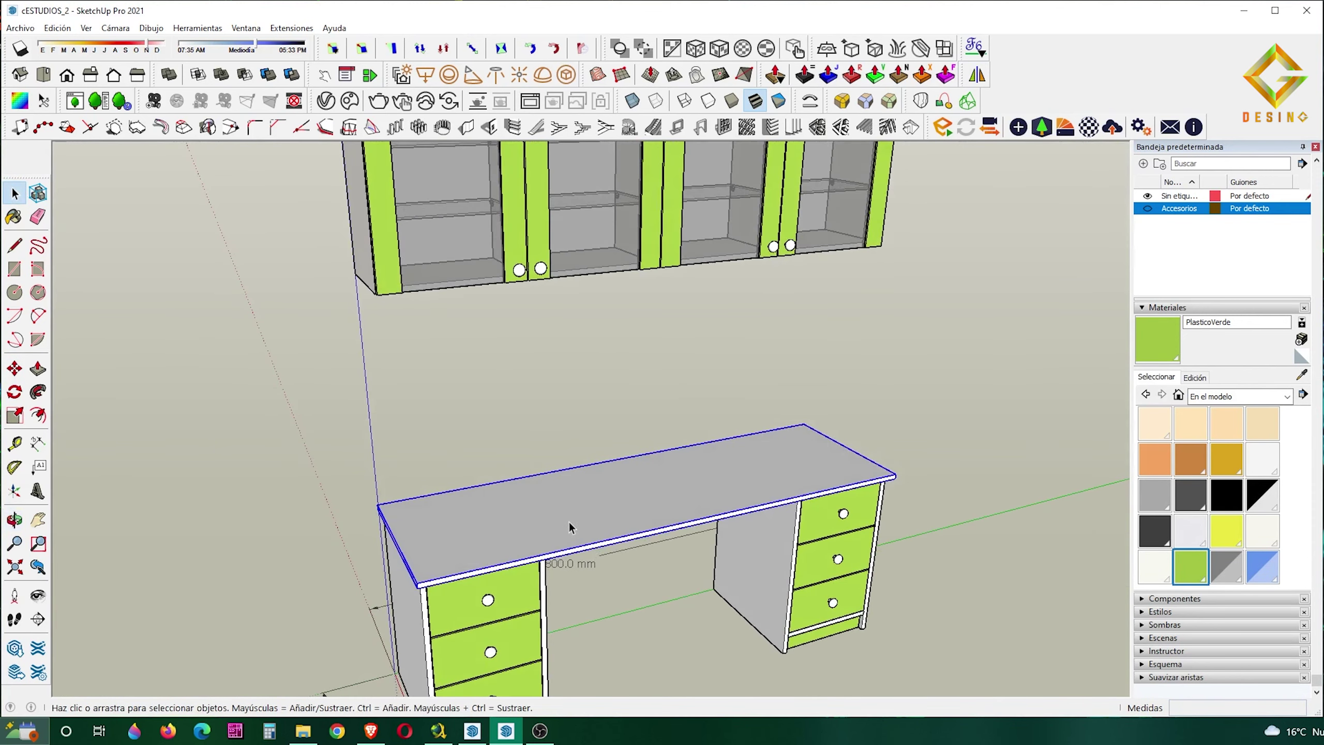
click(1144, 572)
key(space)
mouse_move(724, 503)
middle_down()
mouse_move(759, 523)
mouse_move(738, 457)
mouse_move(842, 570)
mouse_move(966, 570)
middle_up()
scroll(797, 580, up, 2)
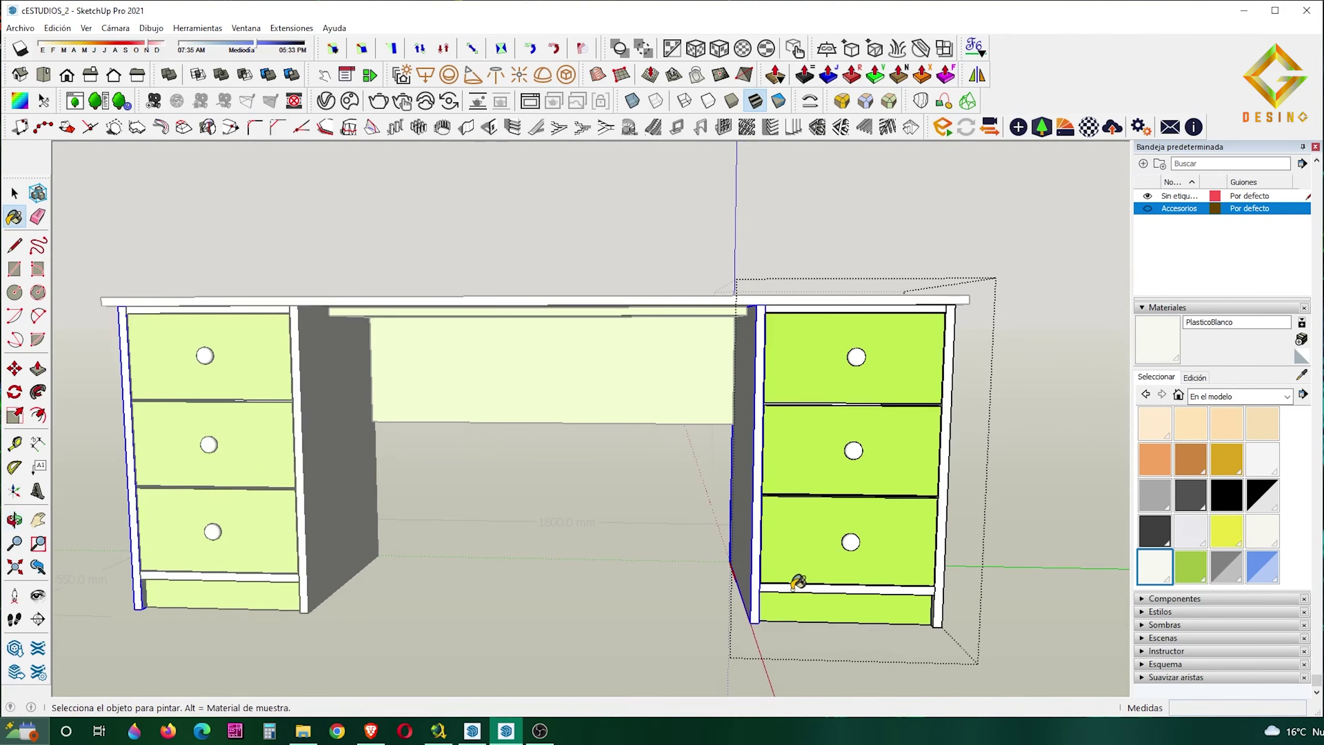
mouse_move(474, 366)
middle_down()
mouse_move(569, 524)
mouse_move(651, 495)
middle_up()
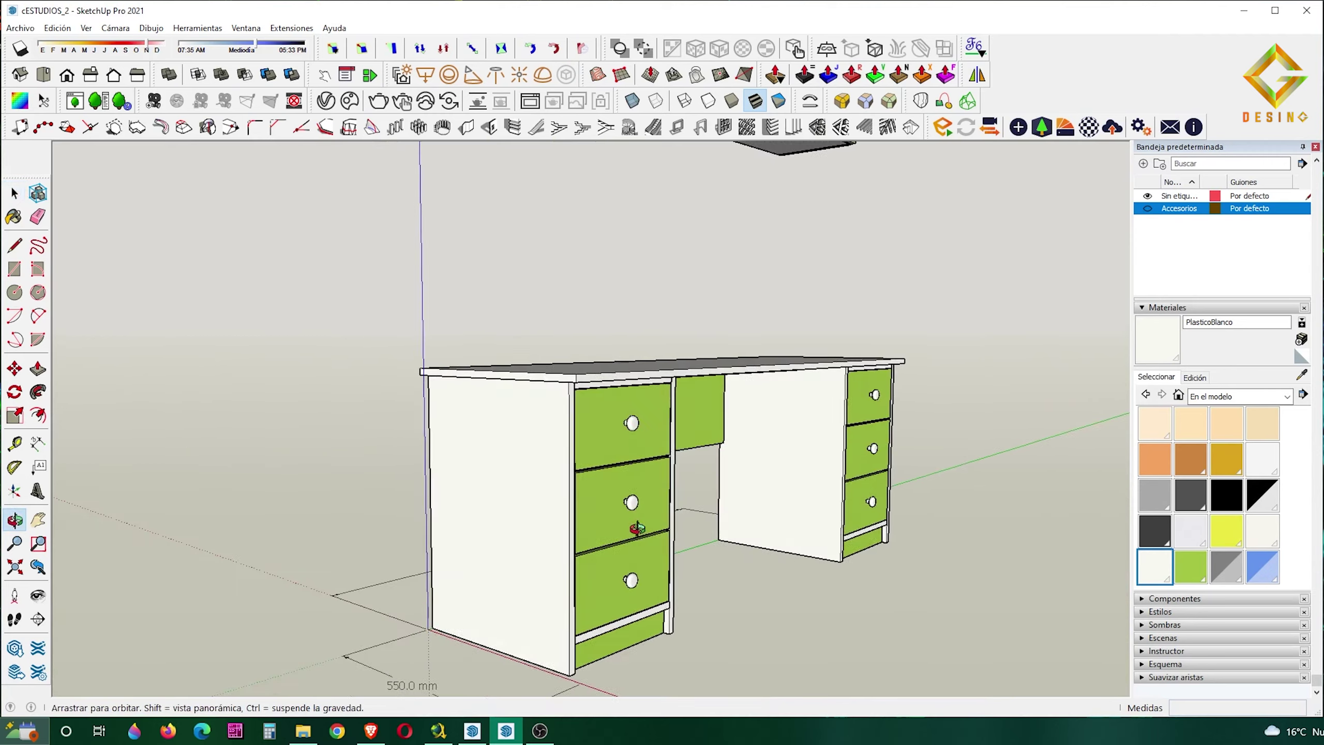
Paint the pedestal side panels with PlasticoBlanco around the green drawers
key(space)
mouse_move(544, 504)
middle_down()
mouse_move(369, 576)
mouse_move(463, 570)
middle_up()
key(space)
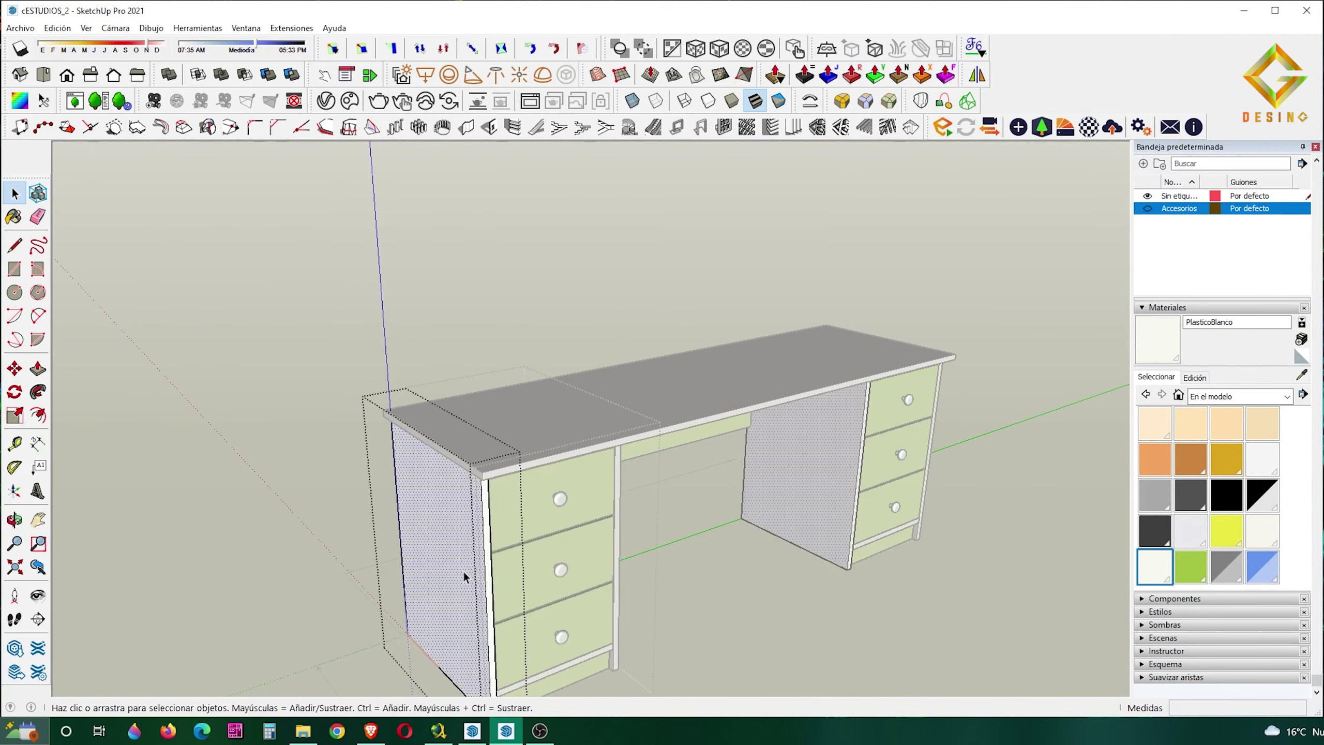
middle_drag(582, 560, 443, 487)
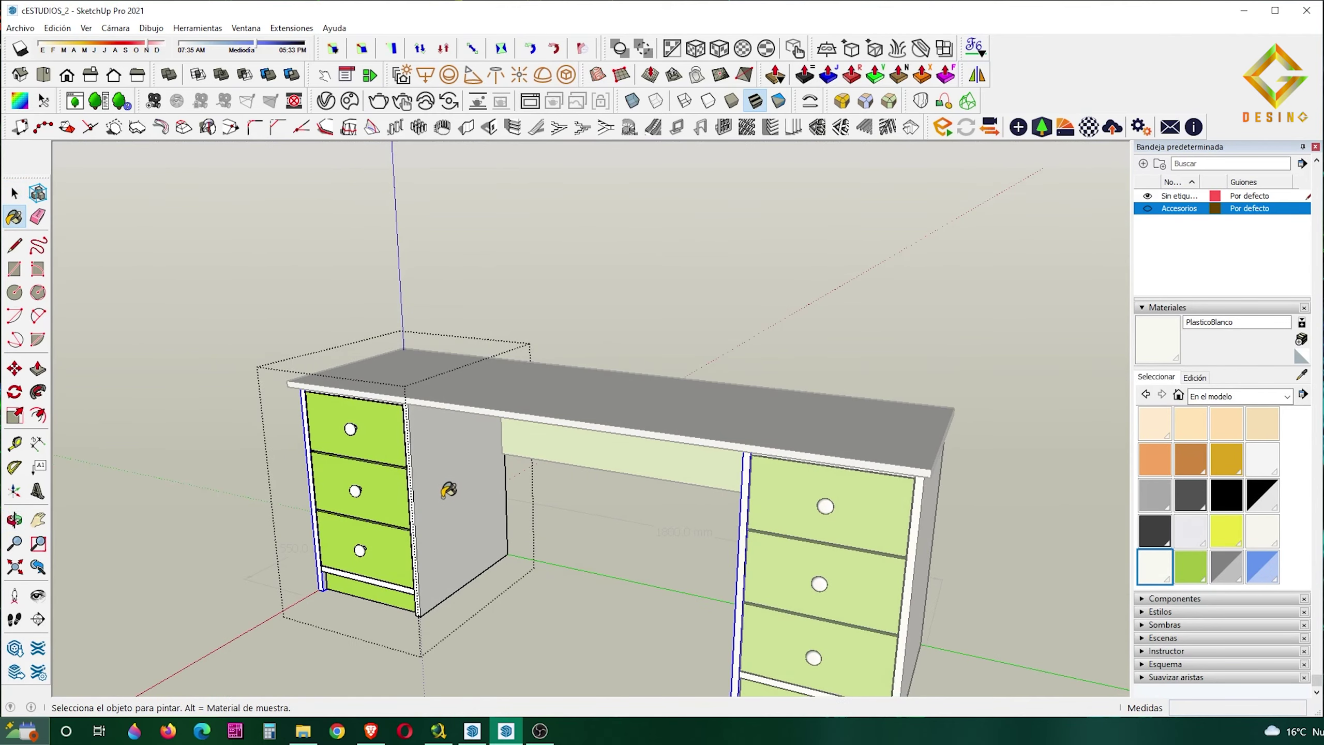
scroll(399, 592, up, 3)
middle_drag(399, 591, 452, 434)
scroll(425, 166, up, 2)
scroll(738, 456, down, 3)
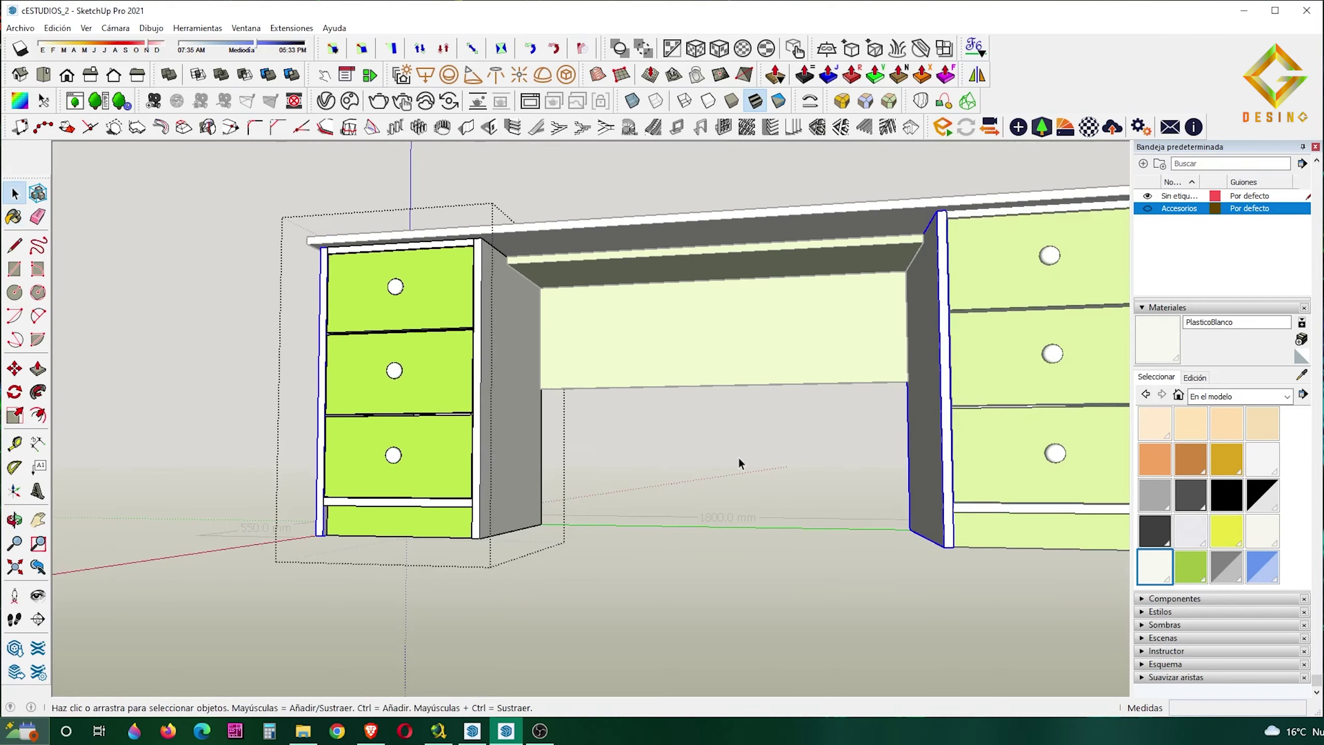
scroll(748, 536, down, 3)
scroll(748, 536, down, 3)
mouse_move(538, 597)
middle_down()
mouse_move(648, 595)
mouse_move(573, 521)
middle_up()
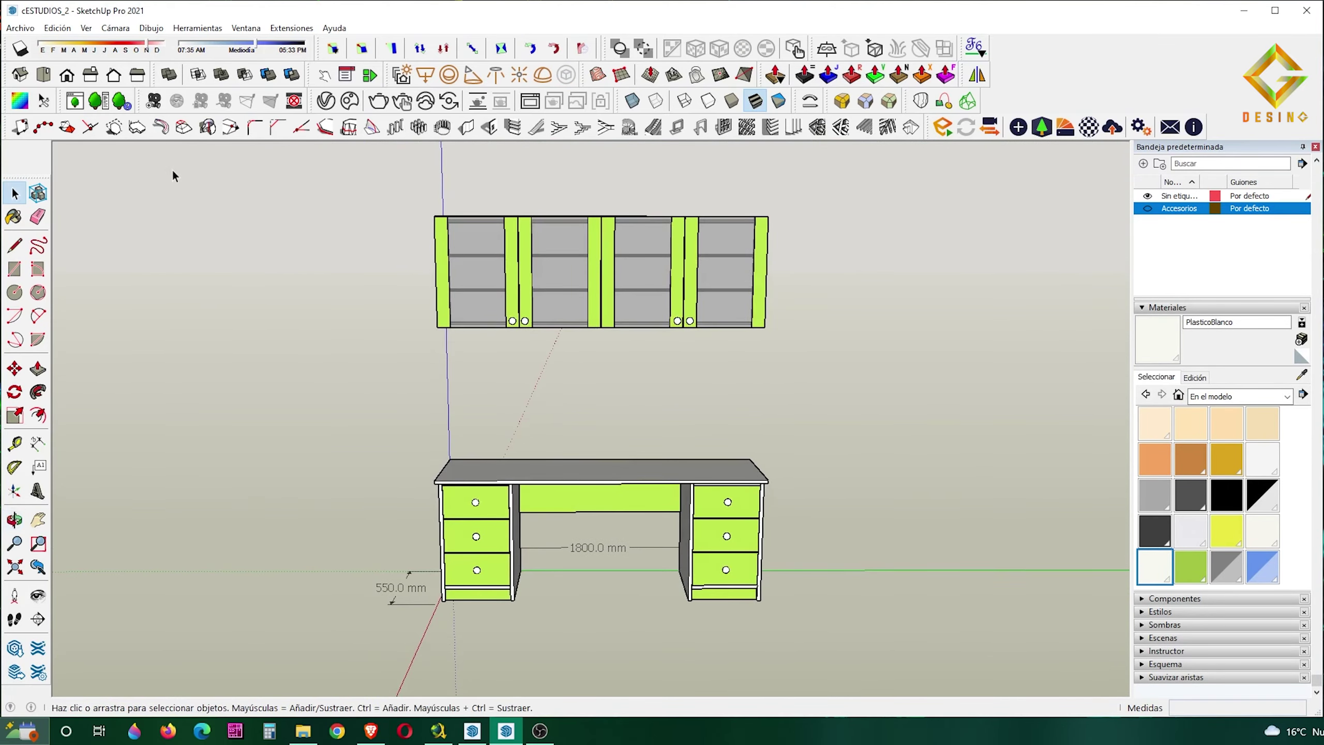
Set the camera to two-point perspective, frame the furniture, and add scene Escena1
click(115, 27)
click(156, 127)
drag(620, 467, 629, 328)
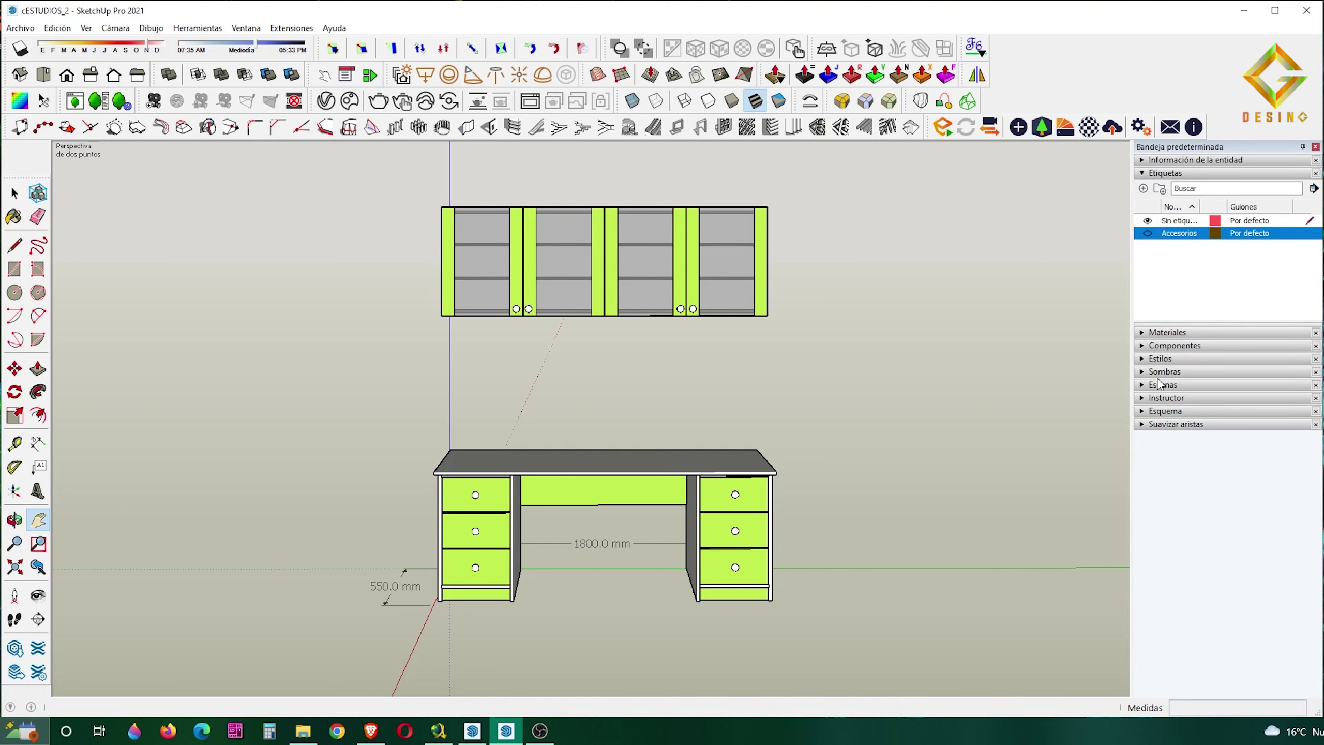
click(1158, 384)
click(1159, 400)
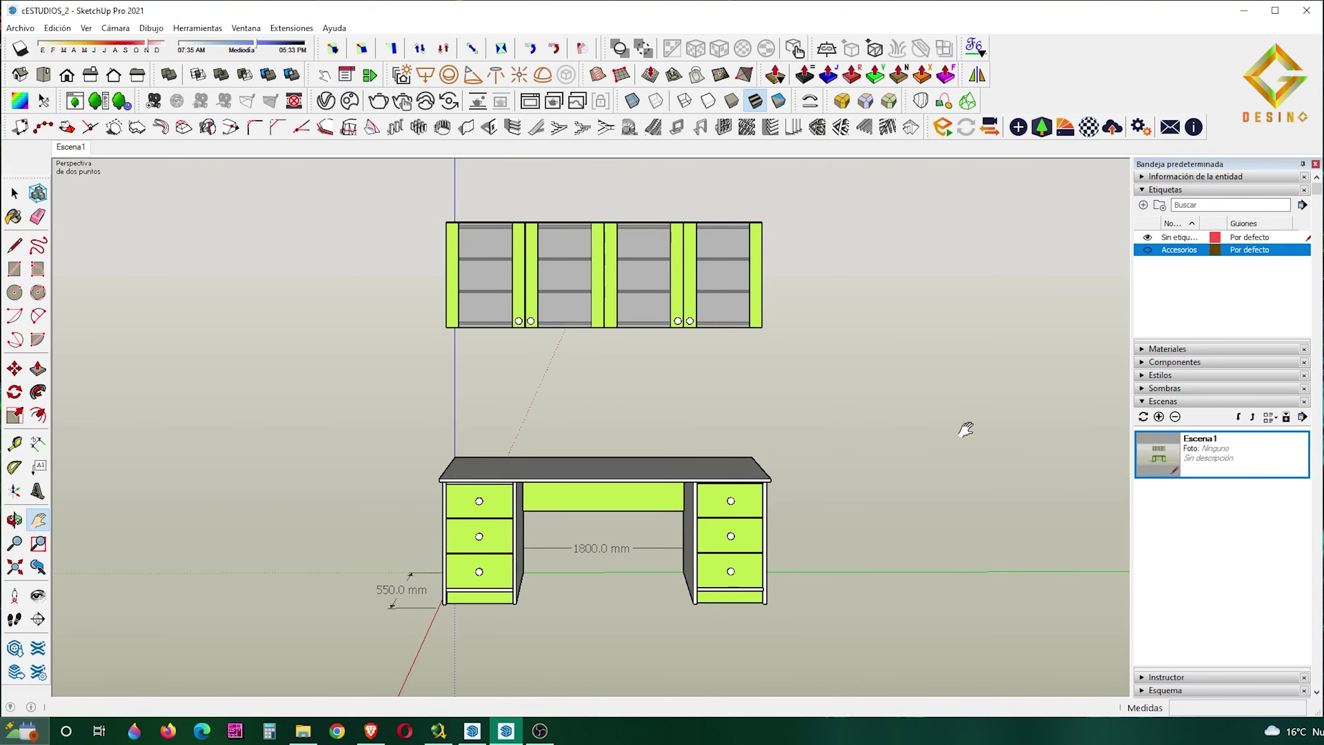